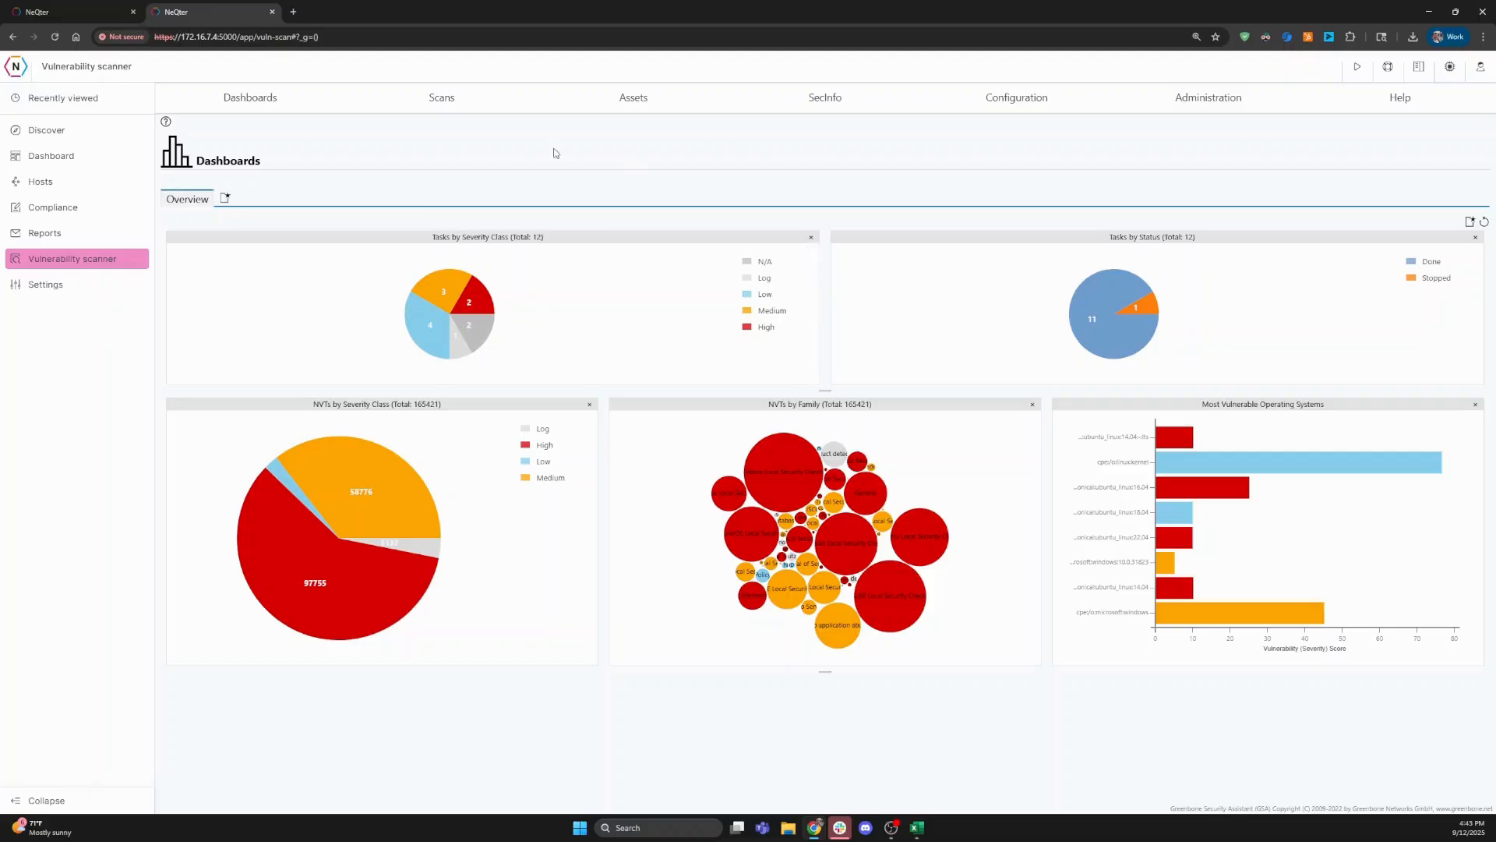
Step: Open the list of vulnerability scan tasks
{"action": "mouse_move", "coordinate": [442, 97]}
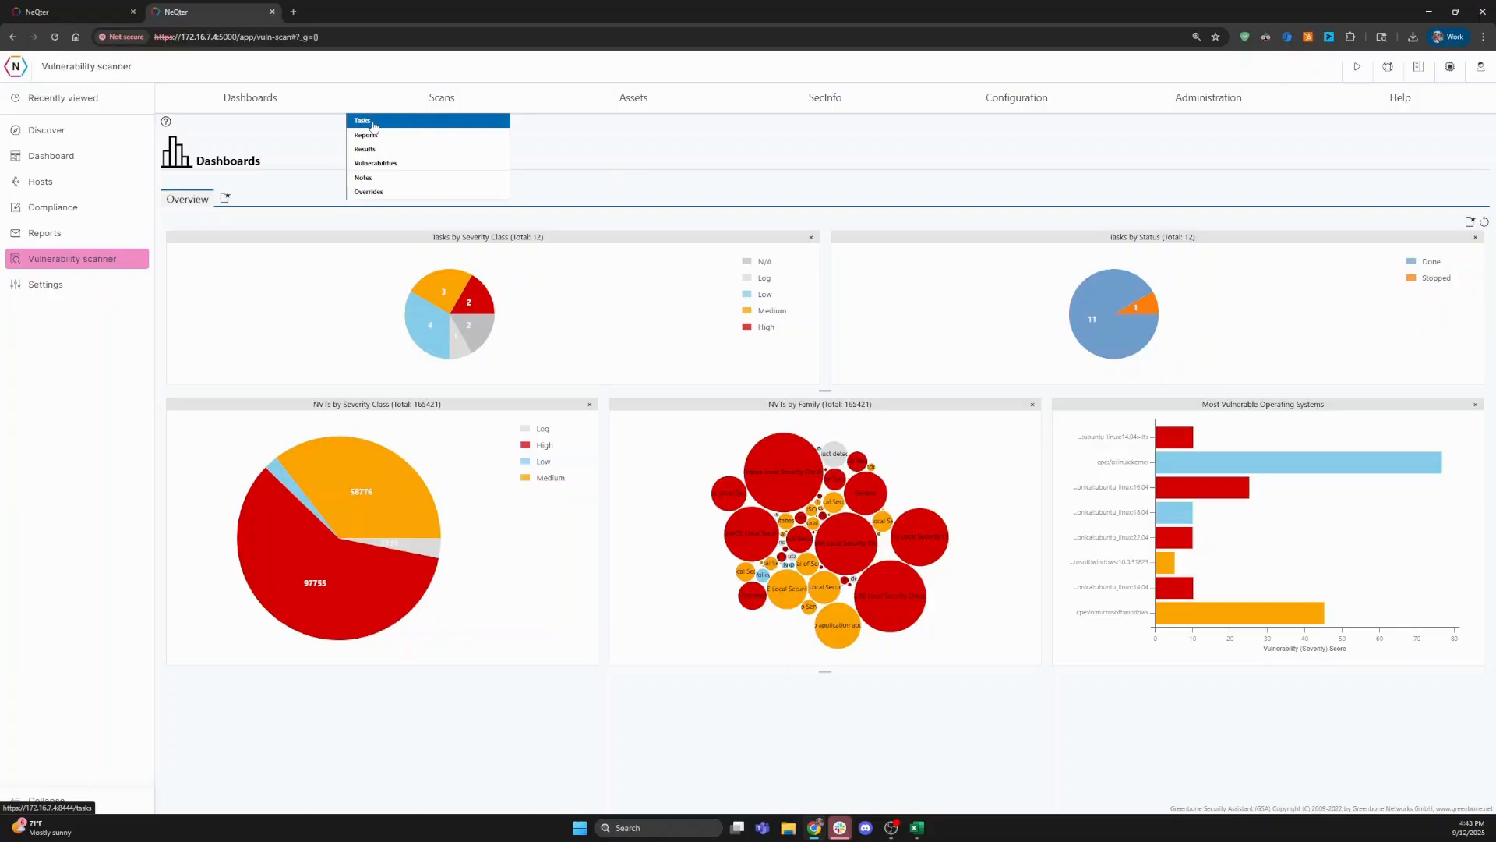
{"action": "left_click", "coordinate": [373, 124]}
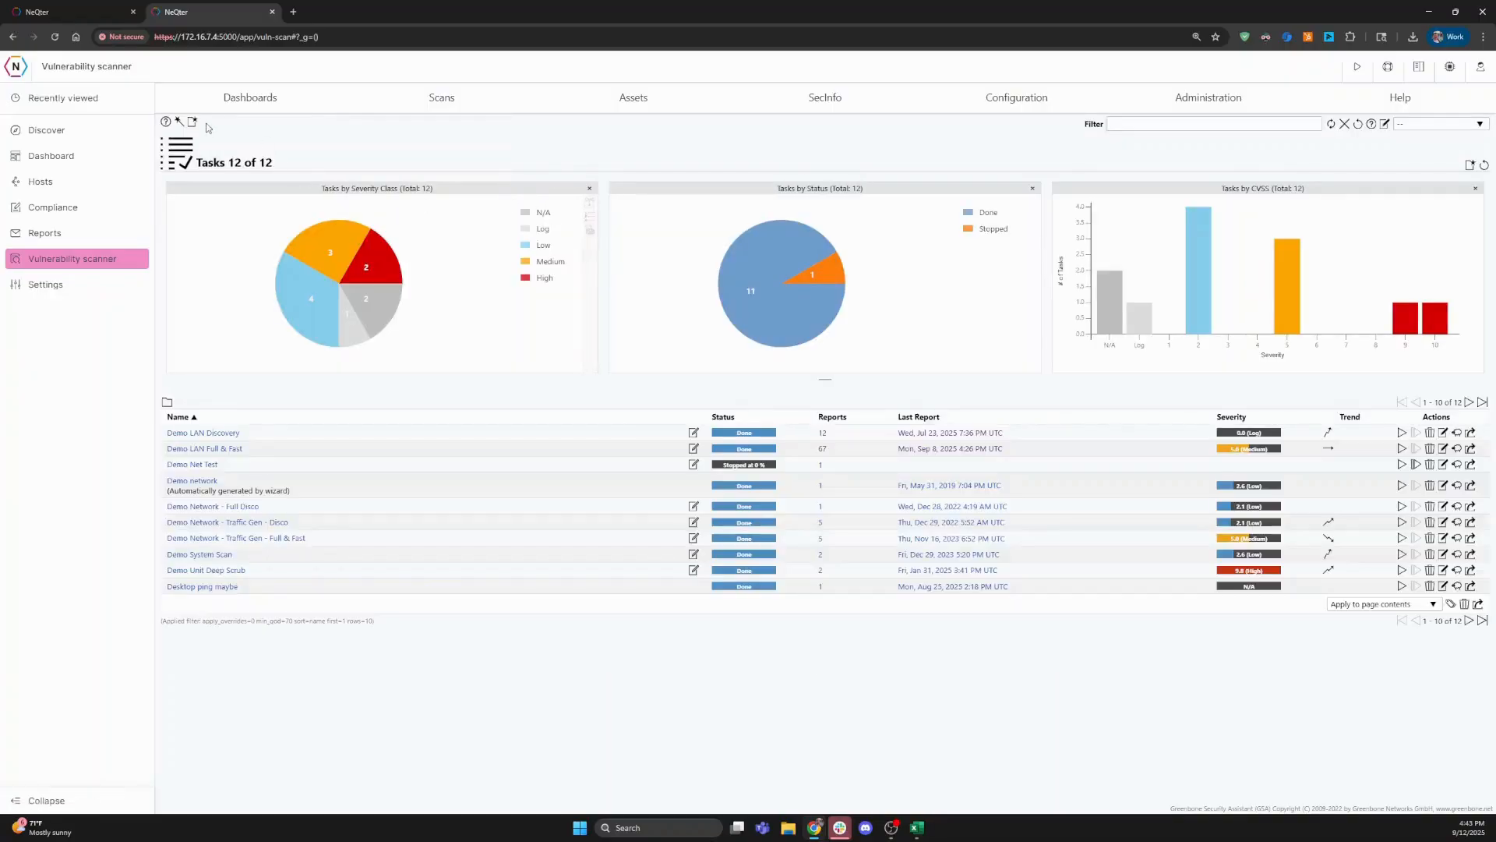
Step: Try a Task Wizard quick scan with 192.168.1.1 as the address, and cancel it without starting the scan
{"action": "mouse_move", "coordinate": [191, 123]}
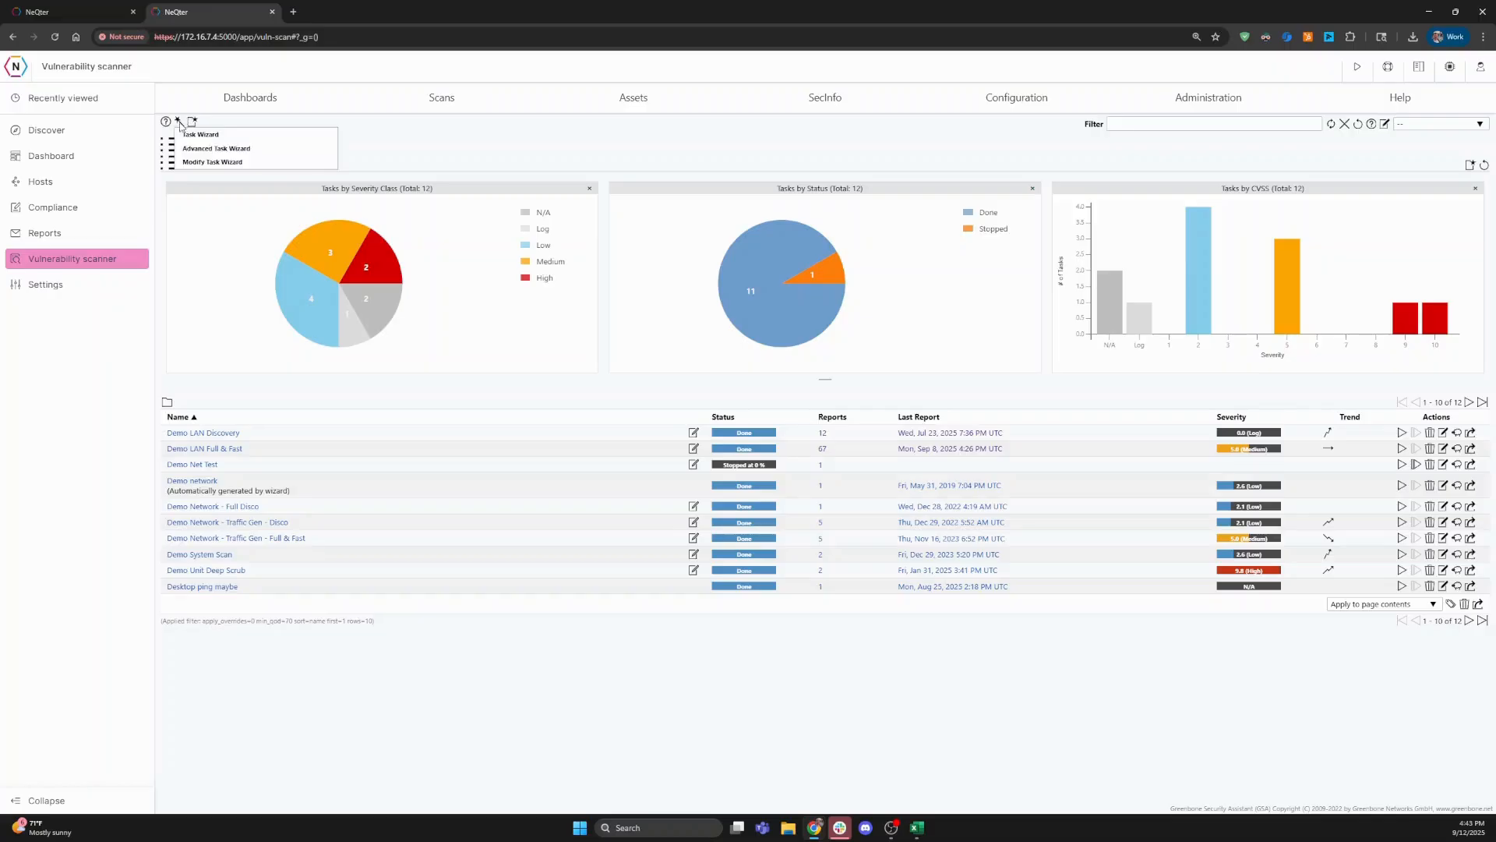
{"action": "left_click", "coordinate": [189, 139]}
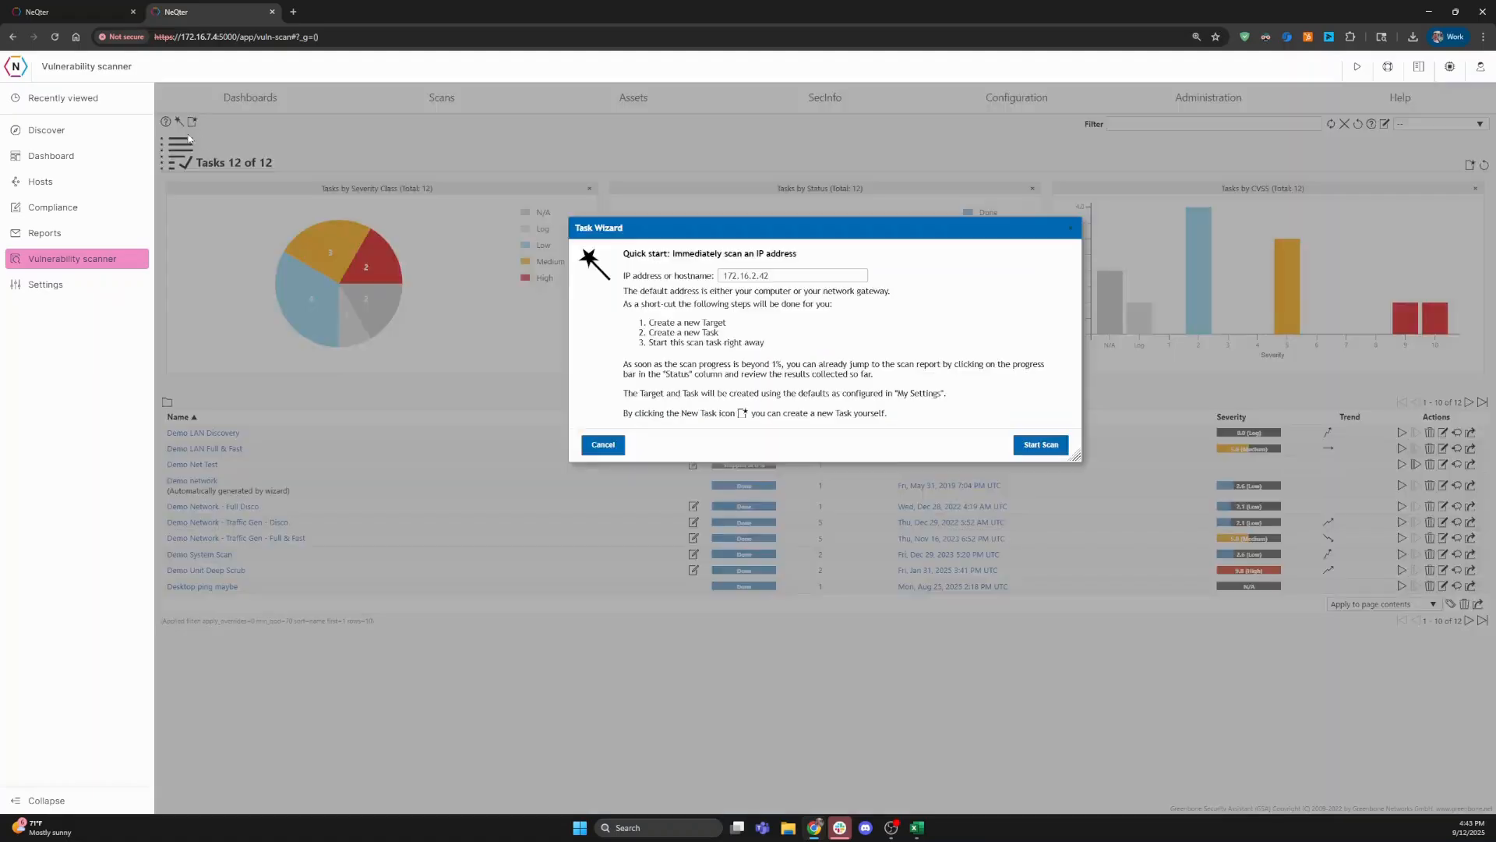
{"action": "double_click", "coordinate": [753, 275]}
{"action": "type", "text": "192"}
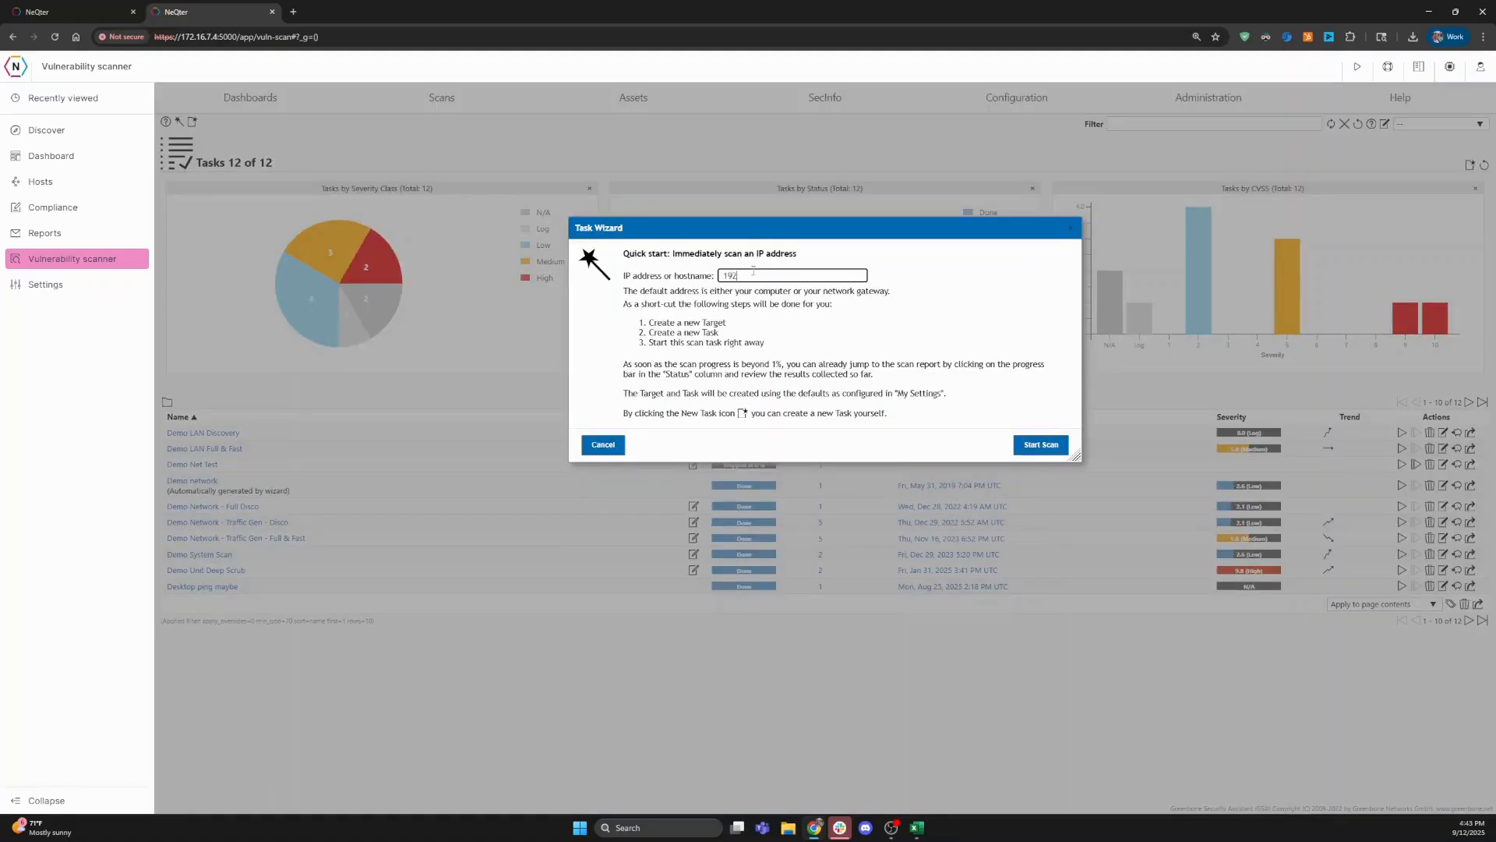
{"action": "type", "text": ".168.1.1"}
{"action": "left_click", "coordinate": [605, 443]}
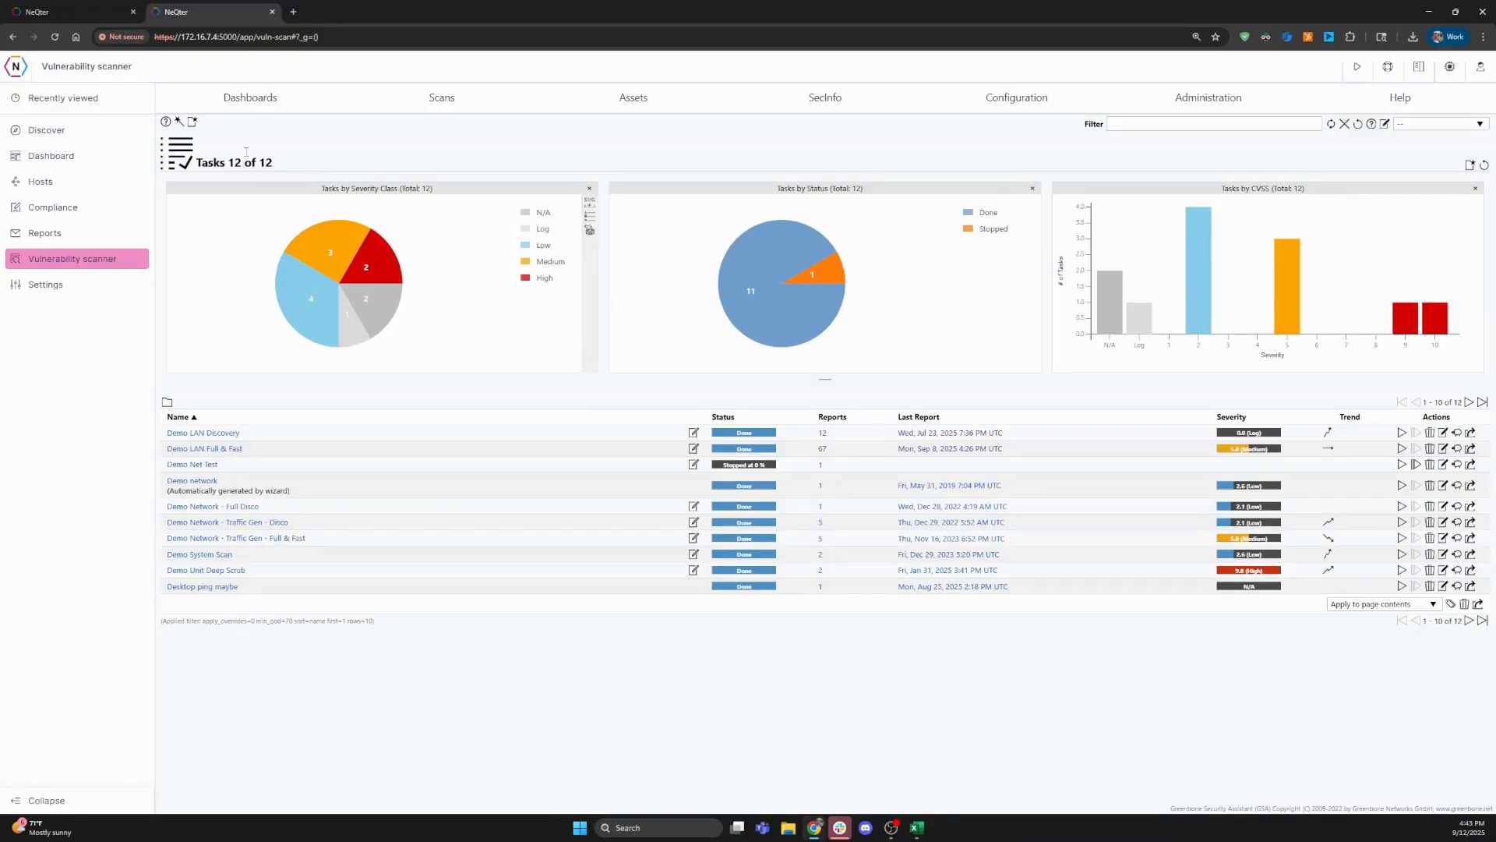
Step: Start a new scan task and look over its target, schedule and scanner options
{"action": "left_click", "coordinate": [210, 134]}
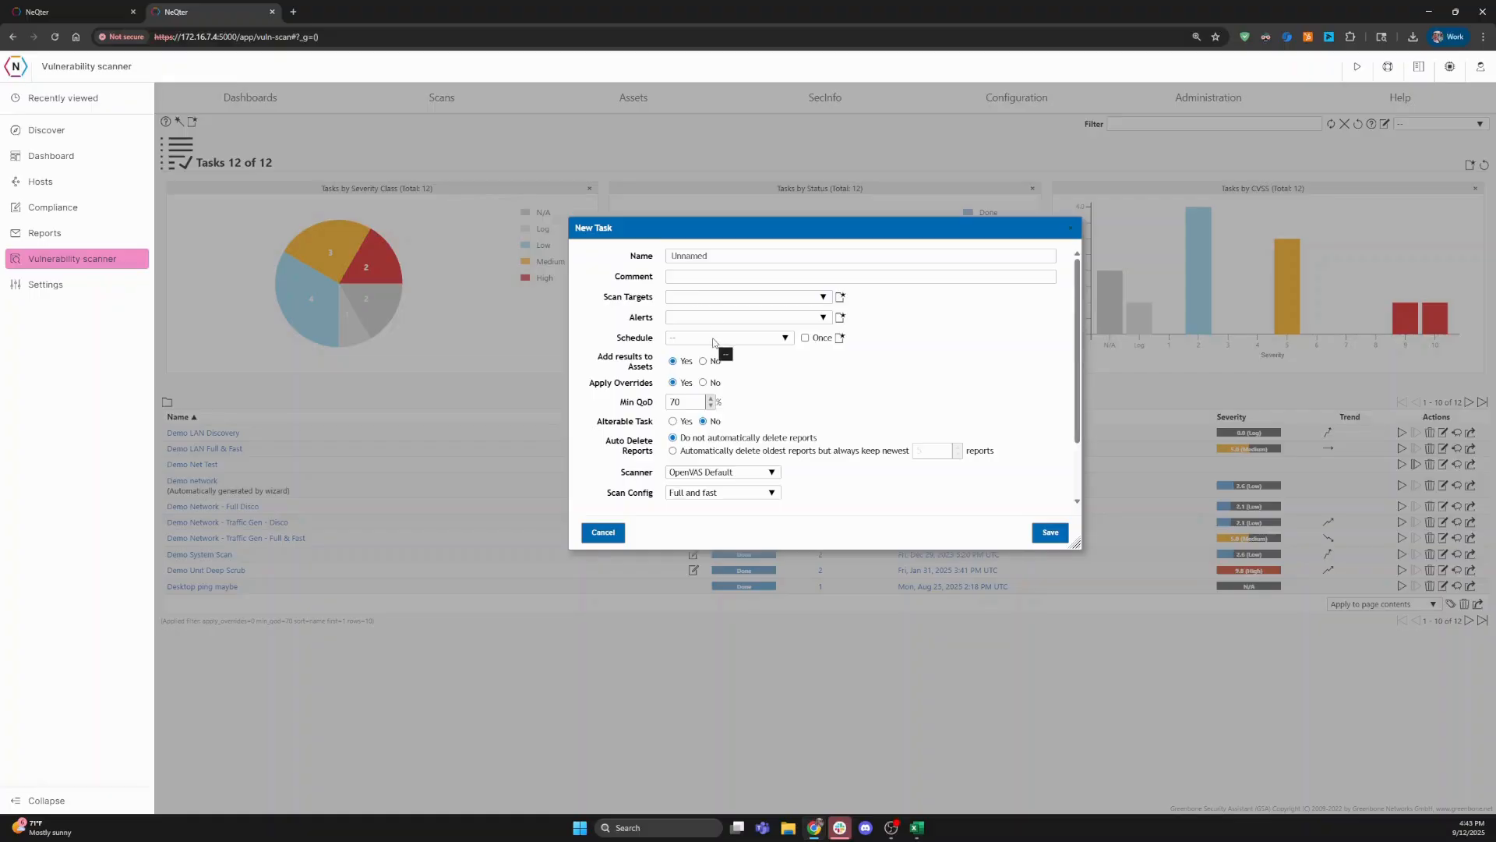
{"action": "scroll", "coordinate": [741, 371], "scroll_direction": "down", "scroll_amount": 1}
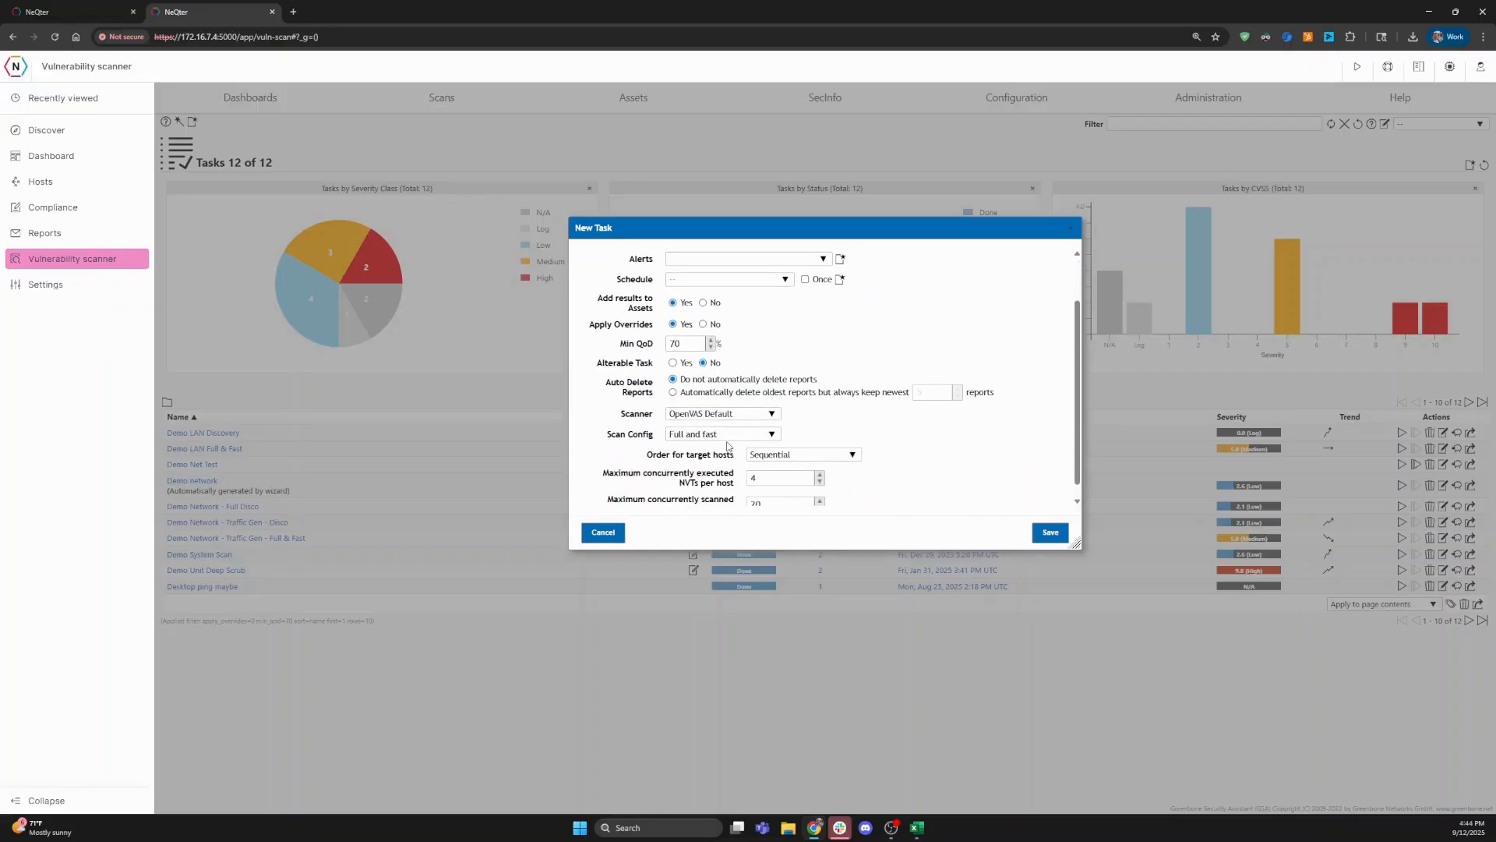
{"action": "scroll", "coordinate": [731, 445], "scroll_direction": "up", "scroll_amount": 1}
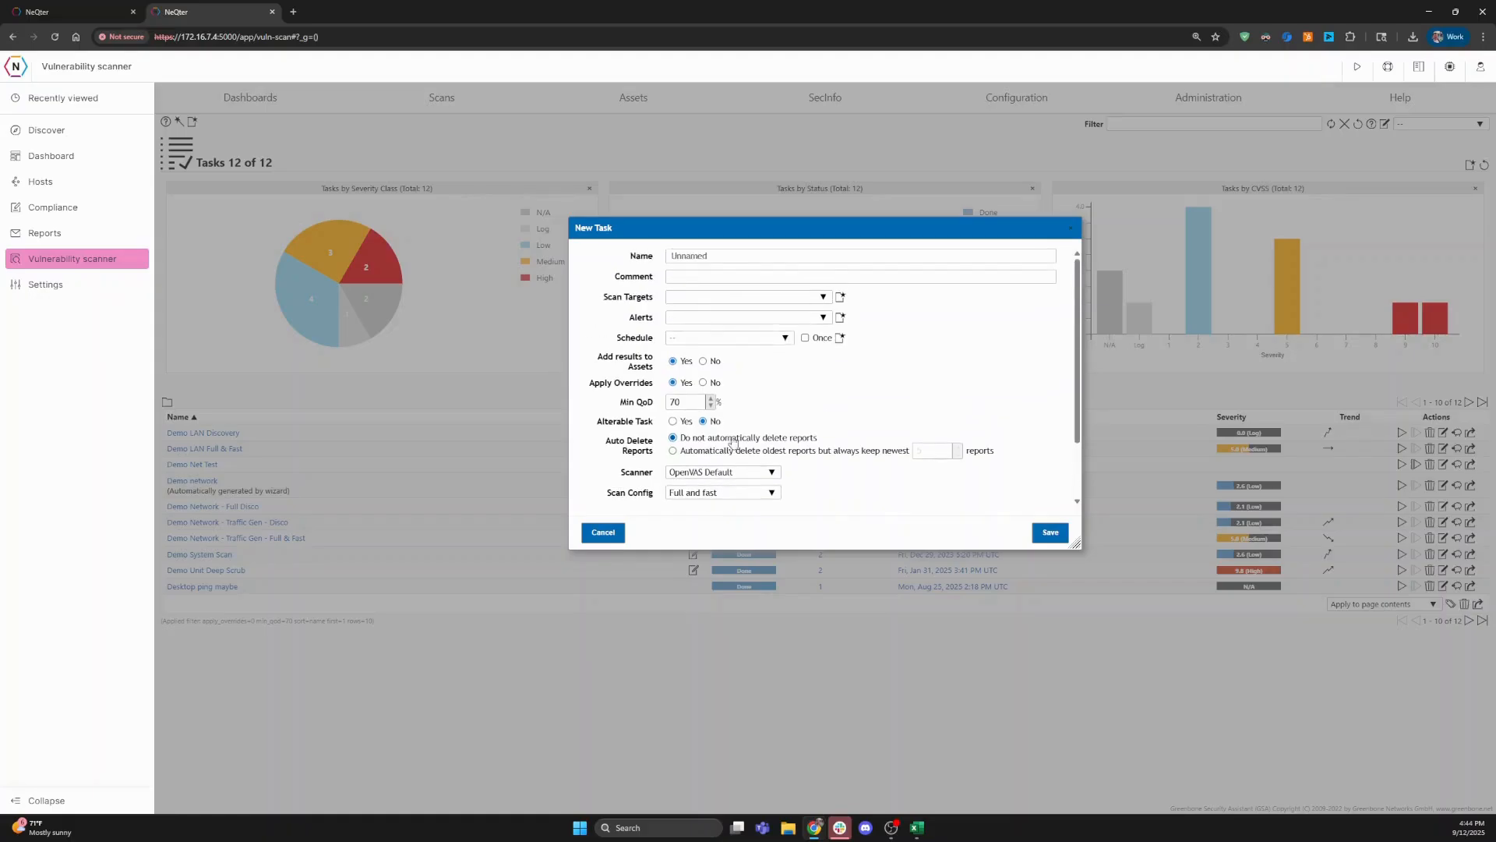
Step: Begin a new scan target with 192.168.1.0-100 as the manually entered hosts range and no excluded hosts
{"action": "left_click", "coordinate": [840, 297]}
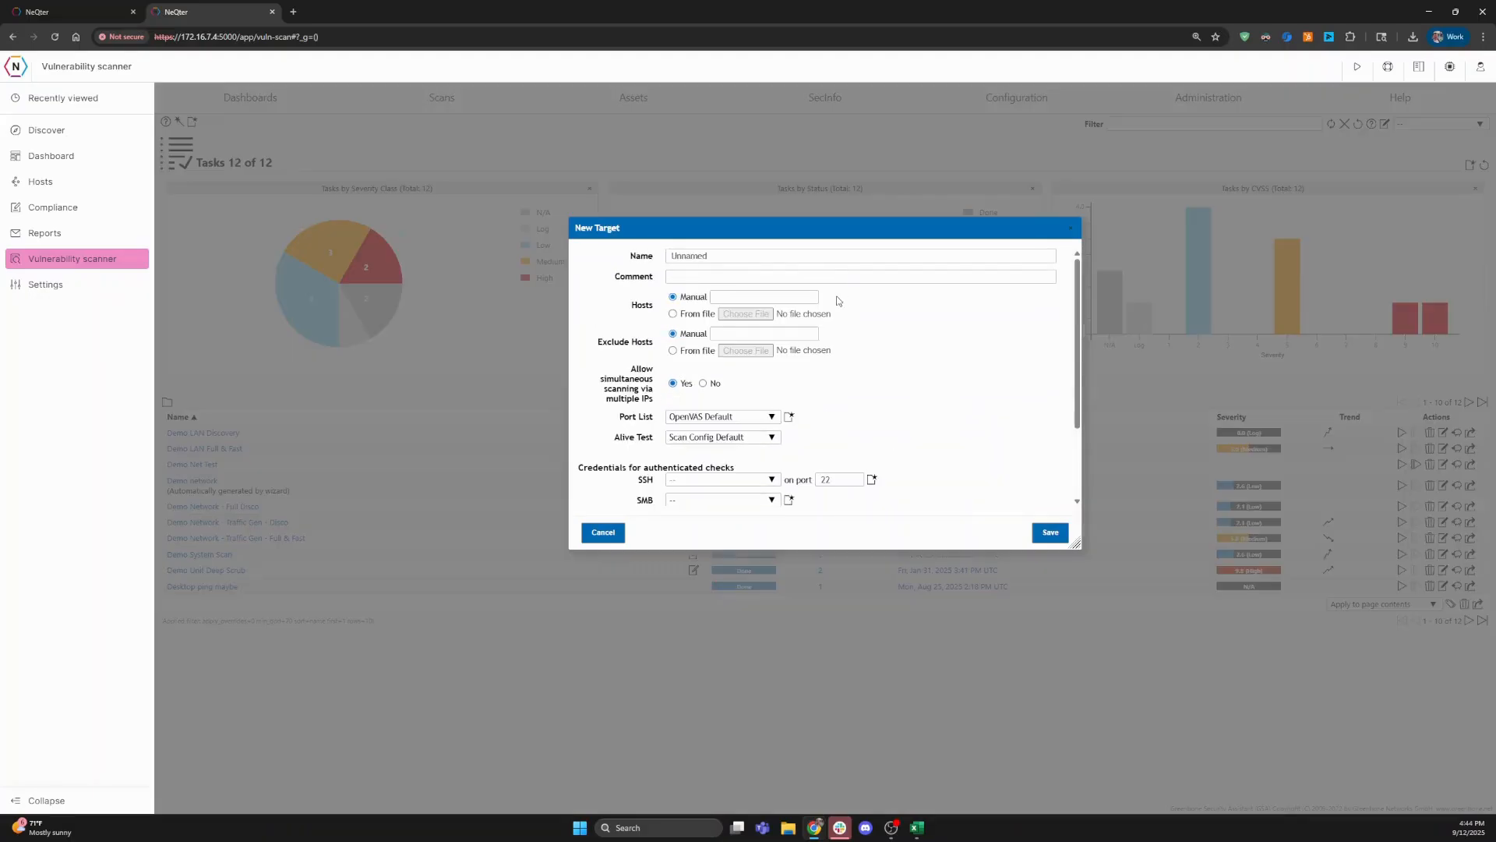
{"action": "left_click", "coordinate": [764, 297]}
{"action": "type", "text": "92.168"}
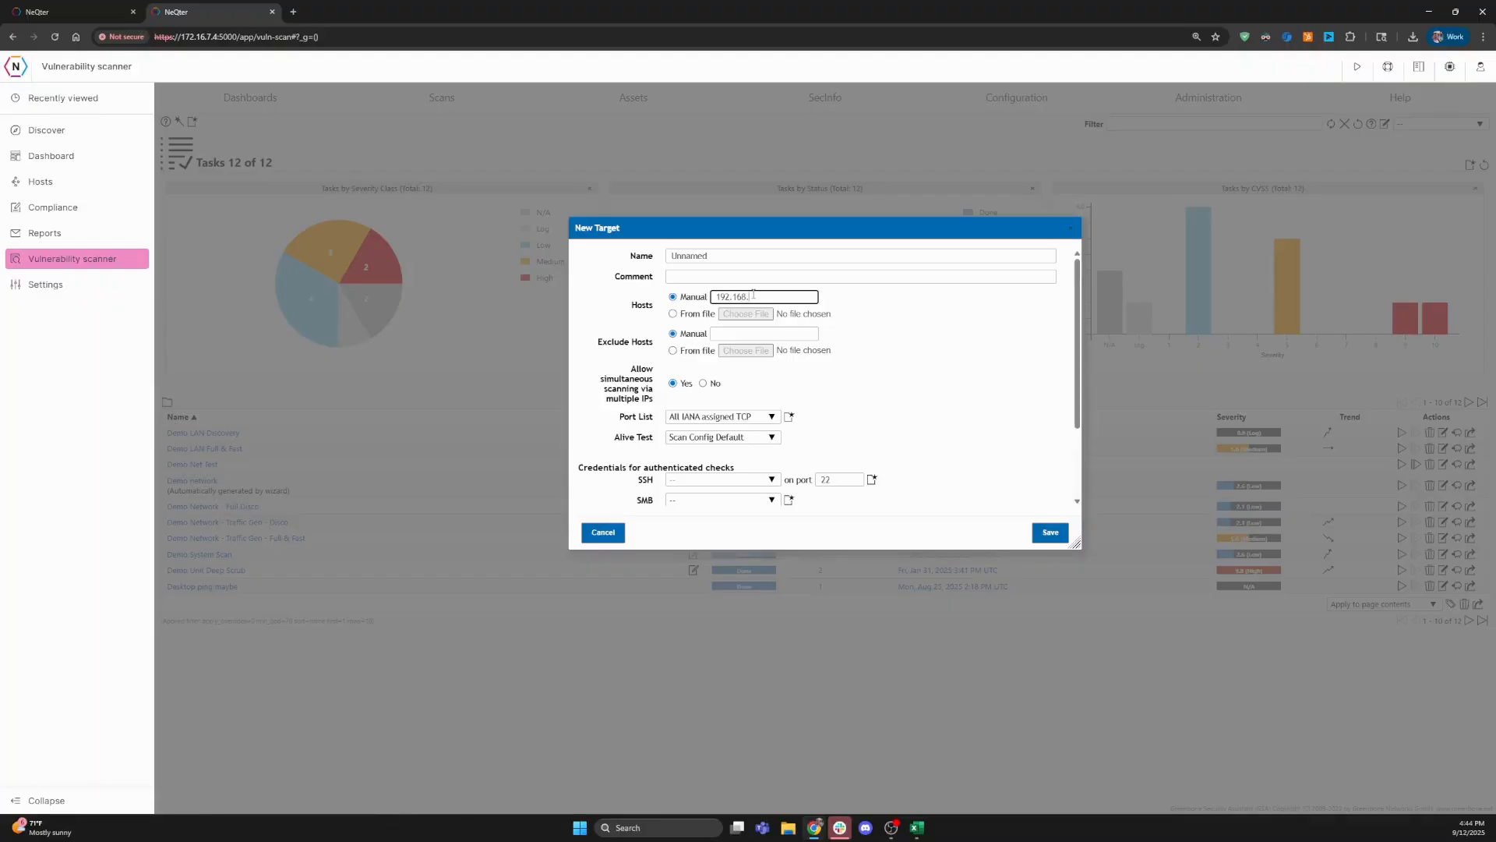
{"action": "type", "text": ".1.0/24"}
{"action": "key", "text": "BackSpace"}
{"action": "key", "text": "BackSpace"}
{"action": "left_click", "coordinate": [784, 334]}
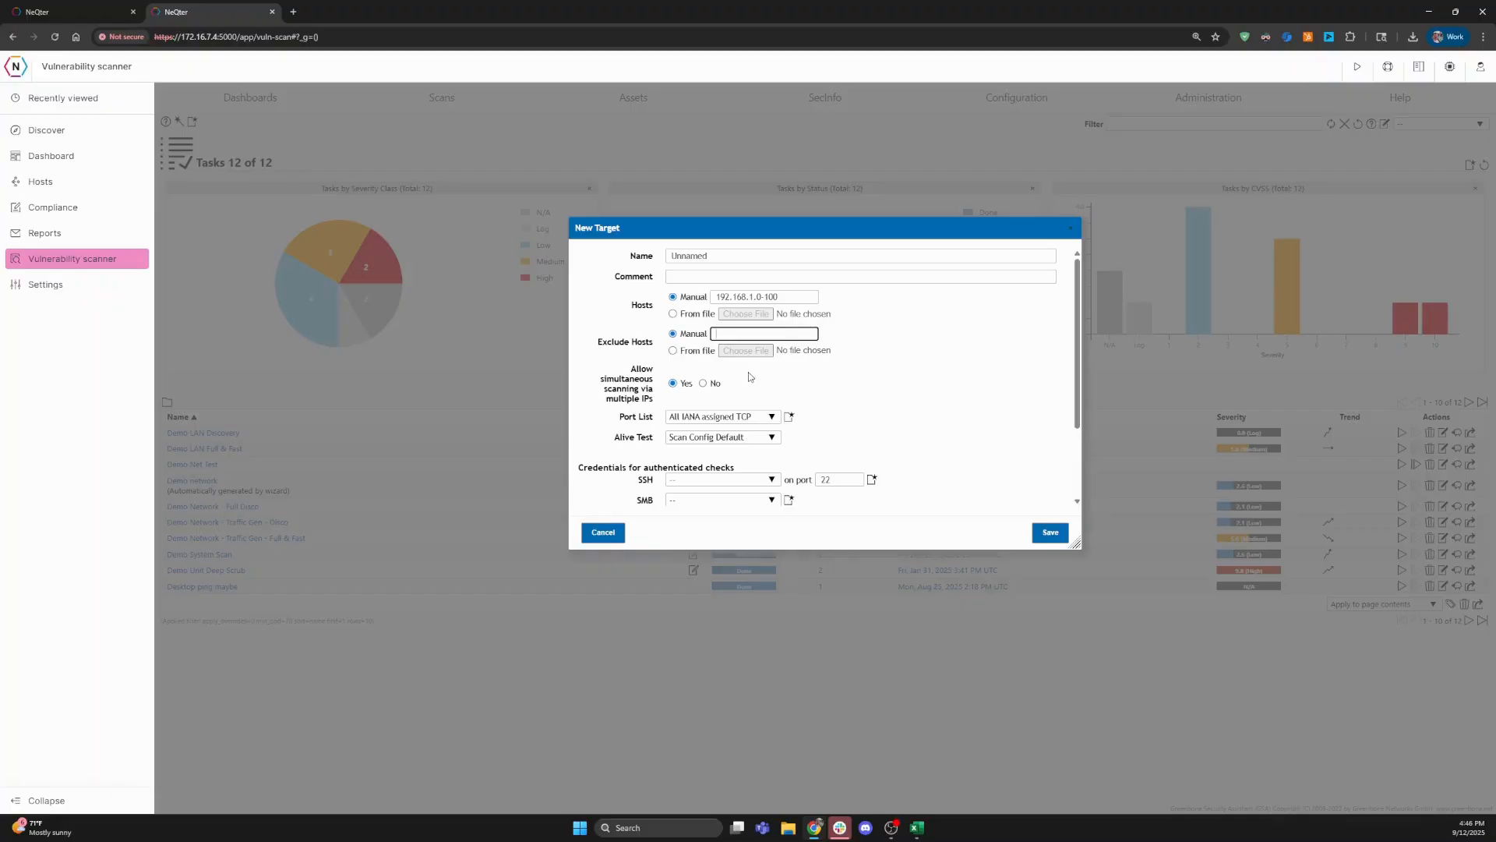
Step: Try the All IANA assigned TCP and UDP and the All TCP port lists for the new target, and discard the target
{"action": "scroll", "coordinate": [748, 372], "scroll_direction": "down", "scroll_amount": 1}
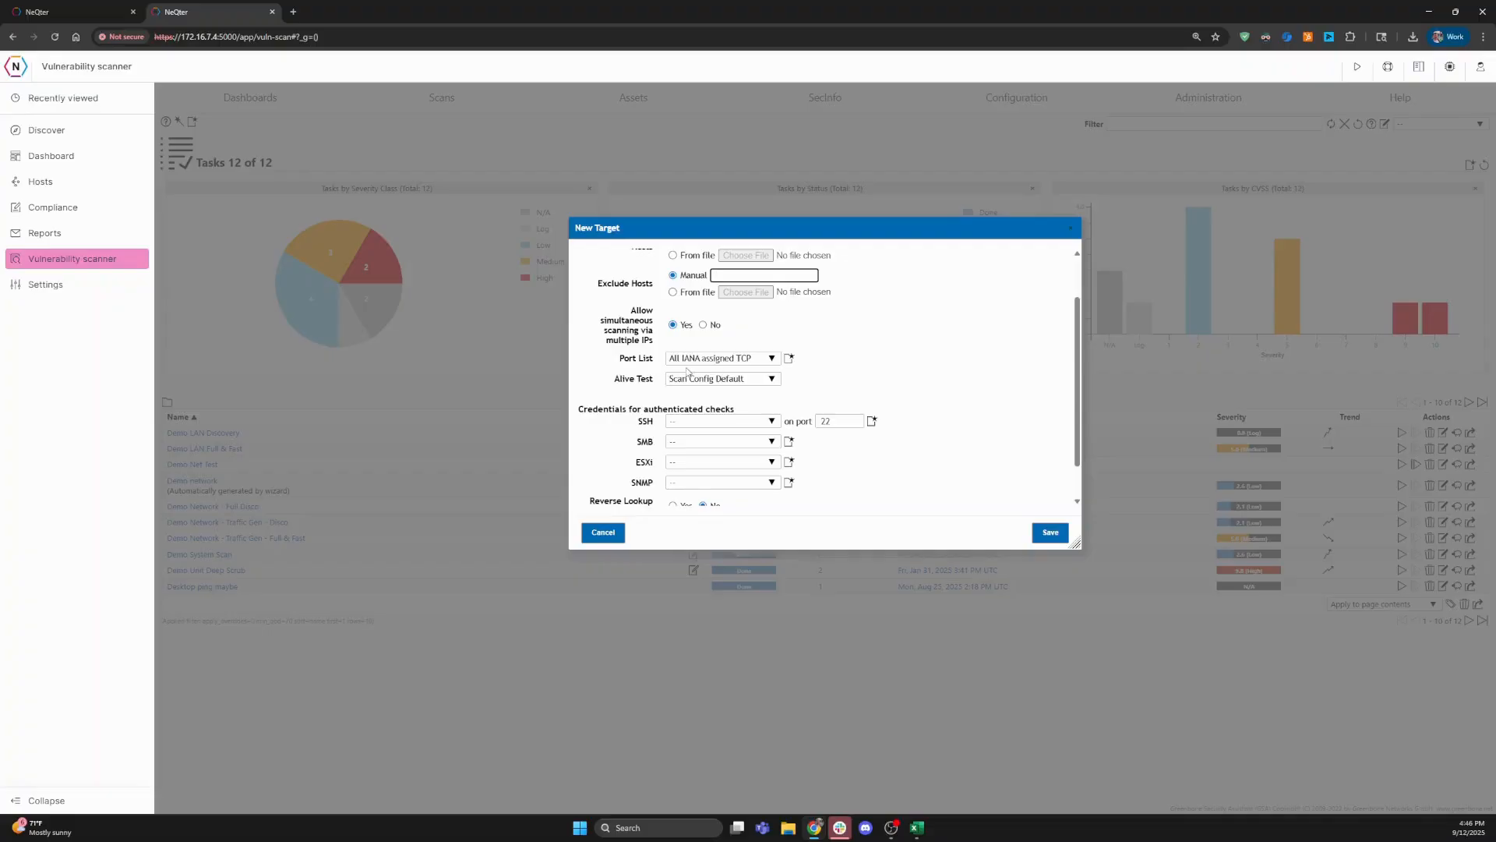
{"action": "left_click", "coordinate": [763, 361]}
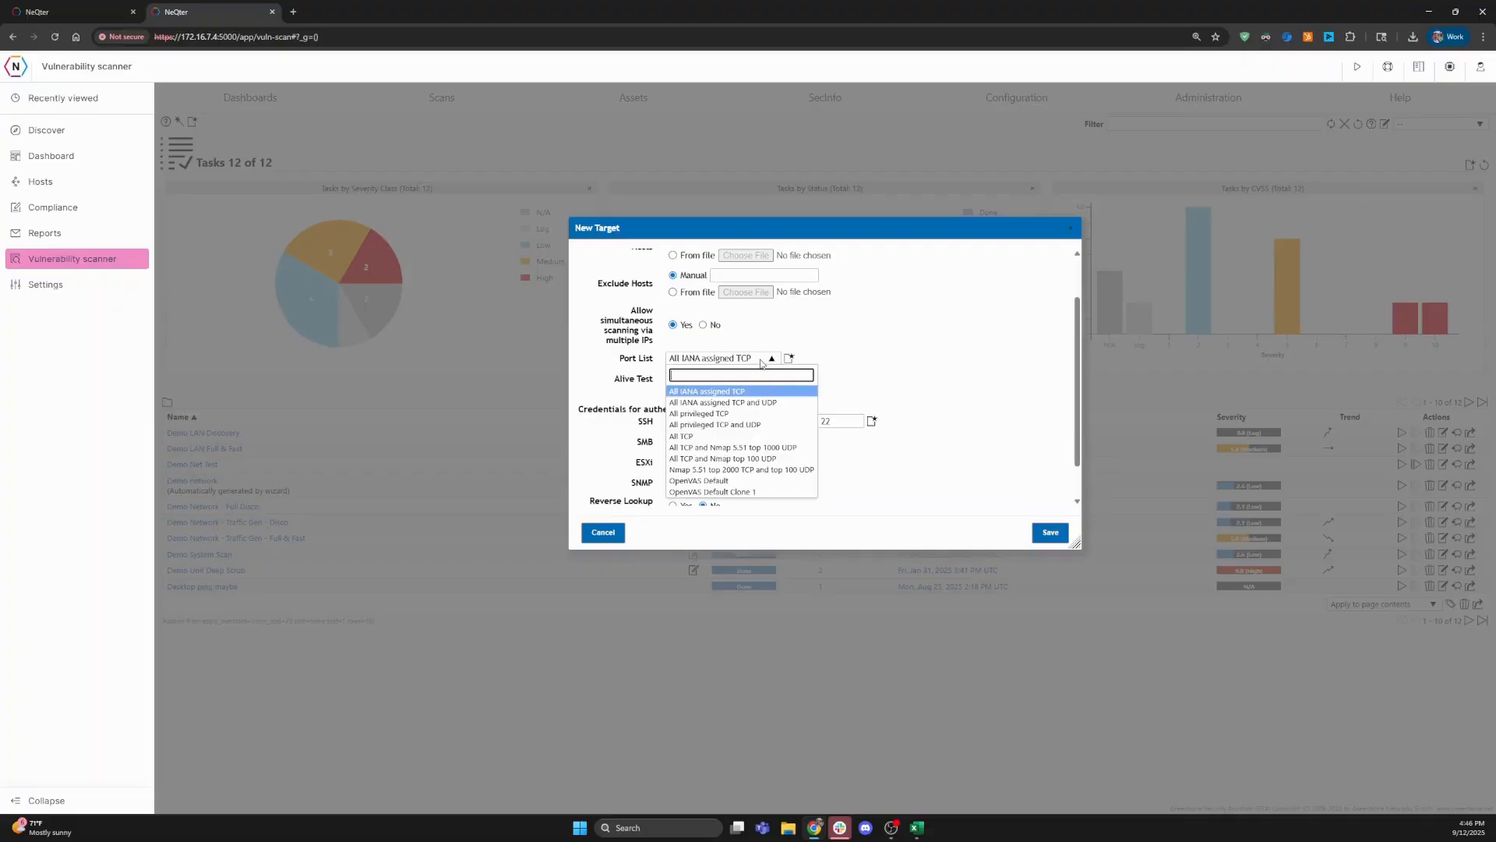
{"action": "left_click", "coordinate": [718, 404]}
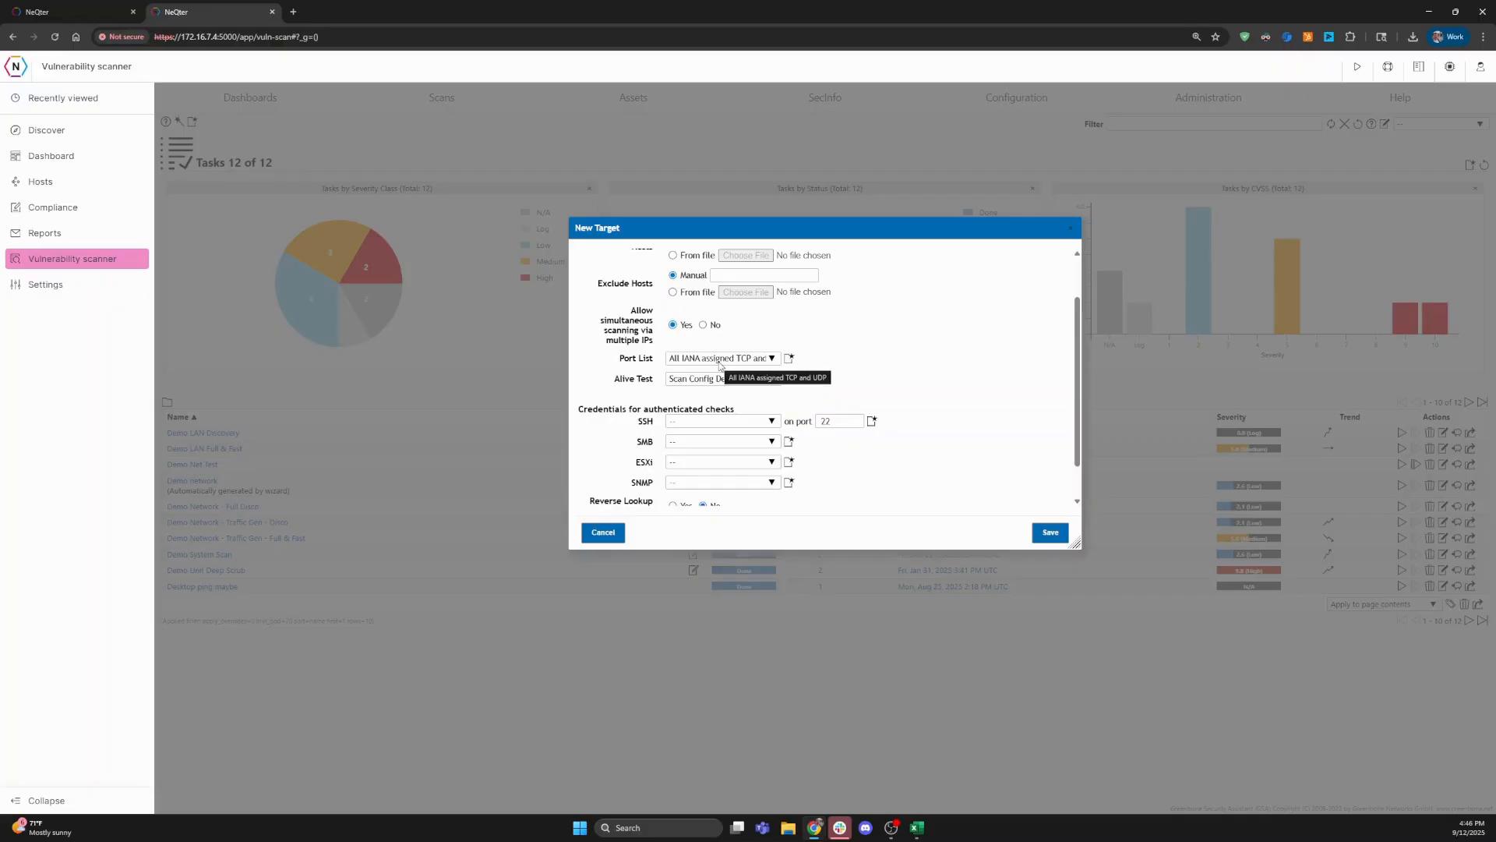
{"action": "left_click", "coordinate": [719, 362]}
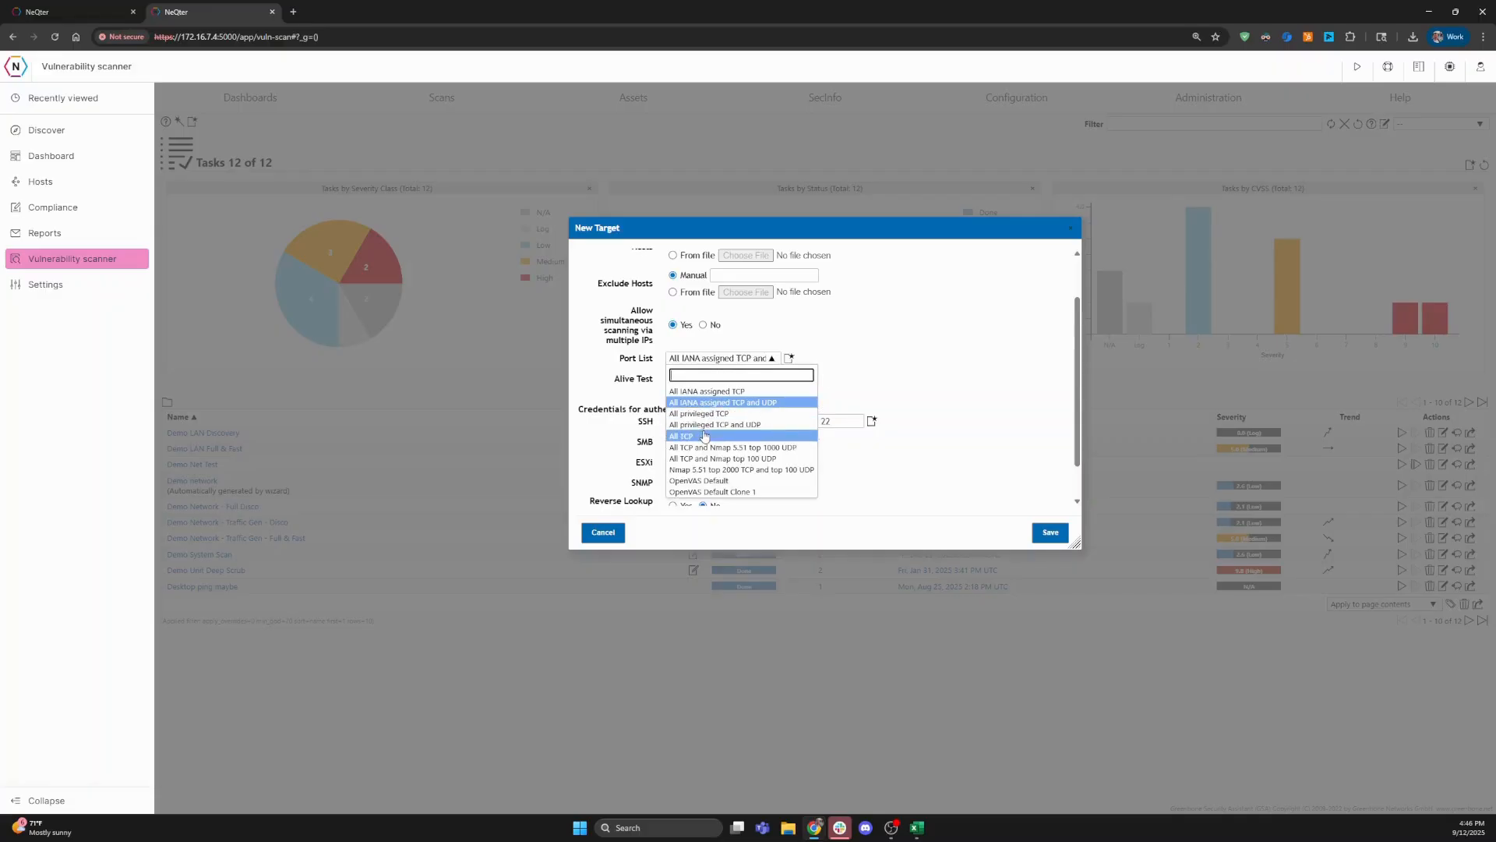
{"action": "left_click", "coordinate": [705, 437]}
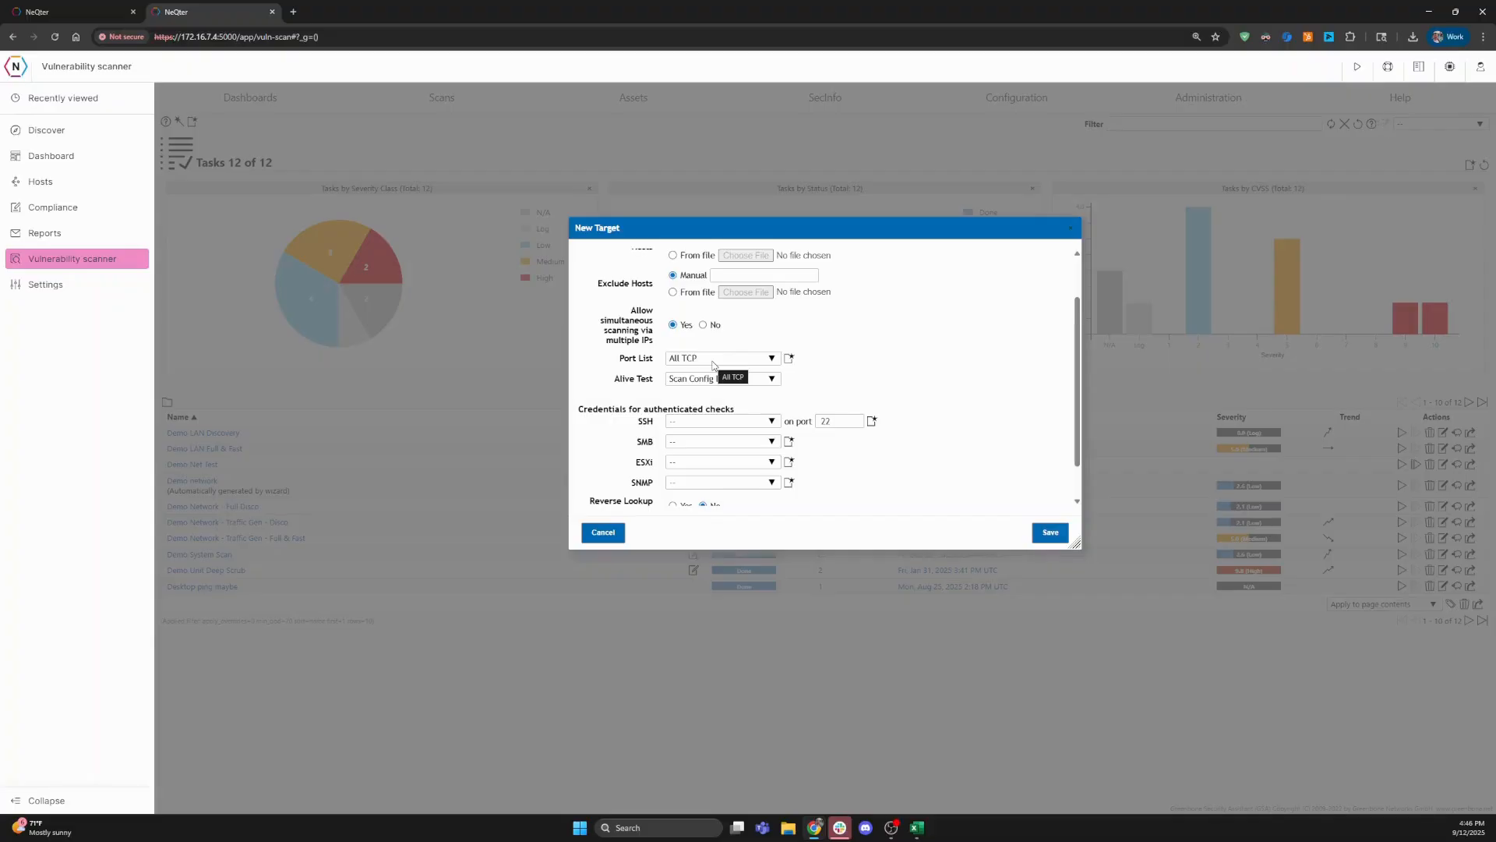
{"action": "scroll", "coordinate": [713, 367], "scroll_direction": "down", "scroll_amount": 1}
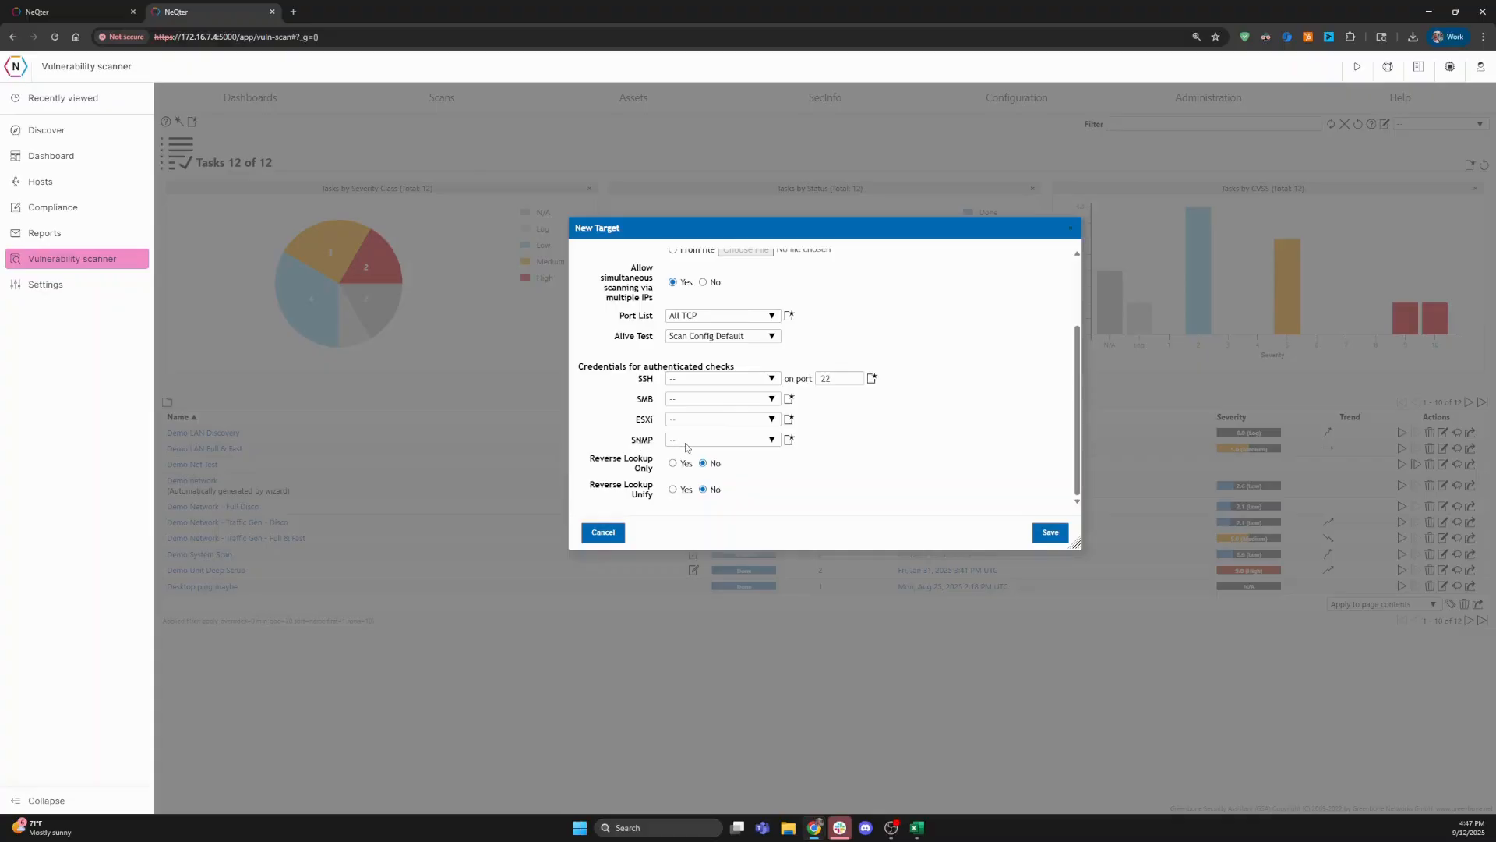
{"action": "scroll", "coordinate": [688, 447], "scroll_direction": "up", "scroll_amount": 2}
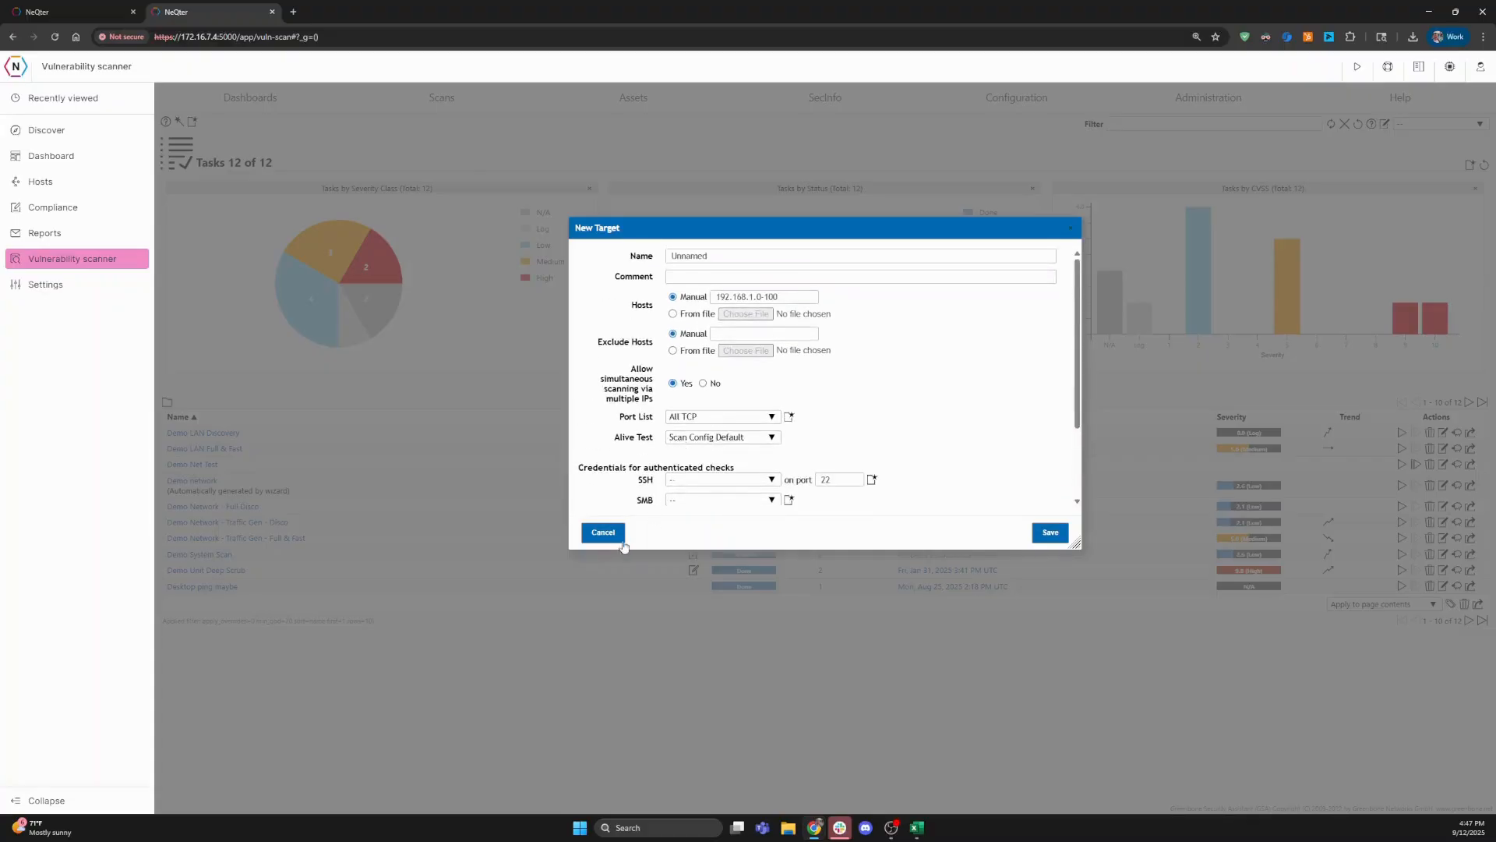
{"action": "left_click", "coordinate": [603, 533]}
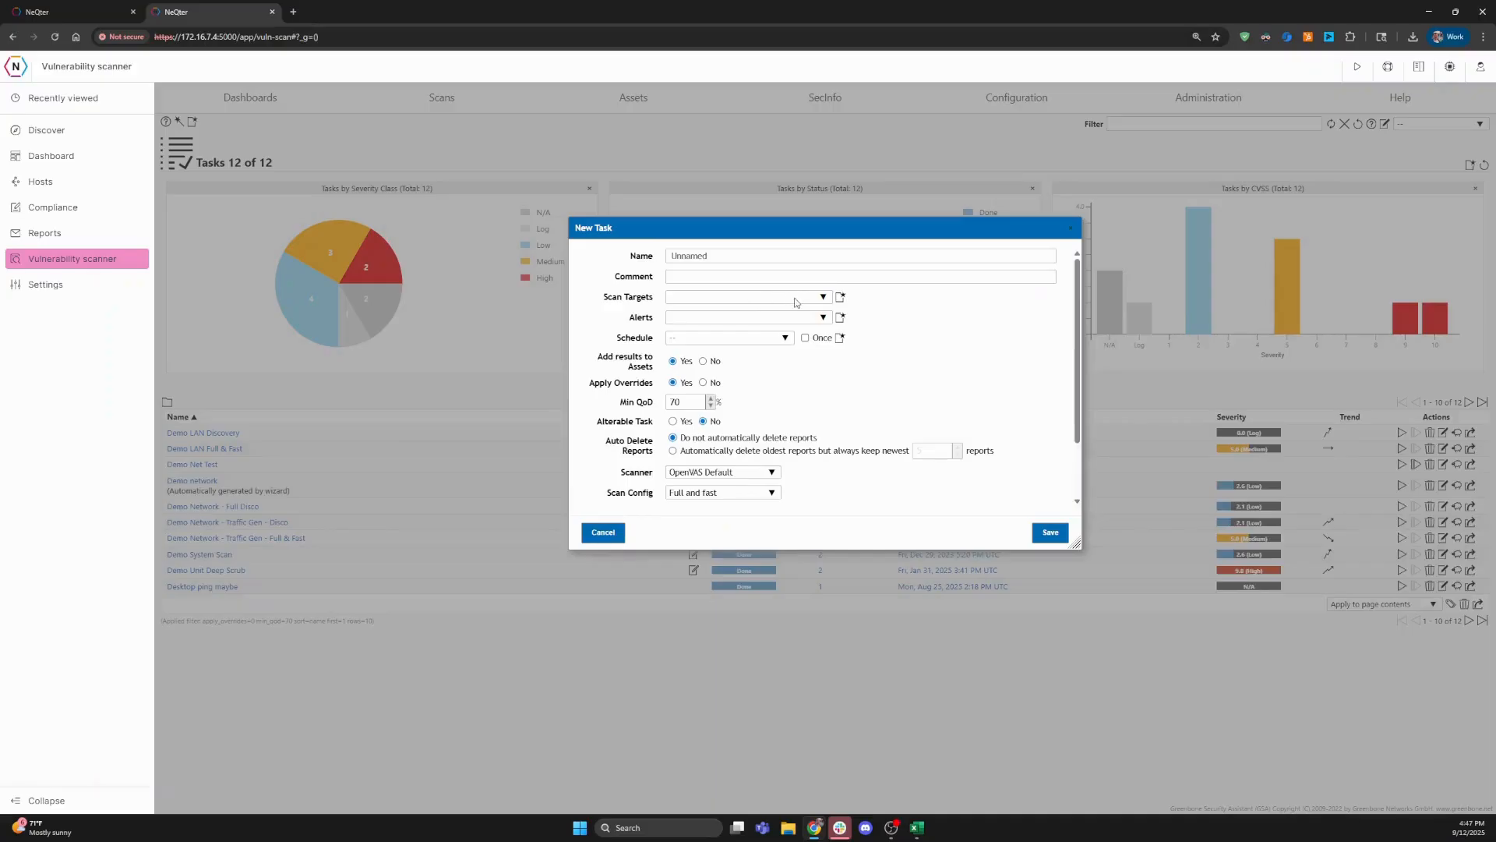
Step: Assign the existing Demo Network Full Test target to the new task and enable the schedule's Once option
{"action": "left_click", "coordinate": [800, 302]}
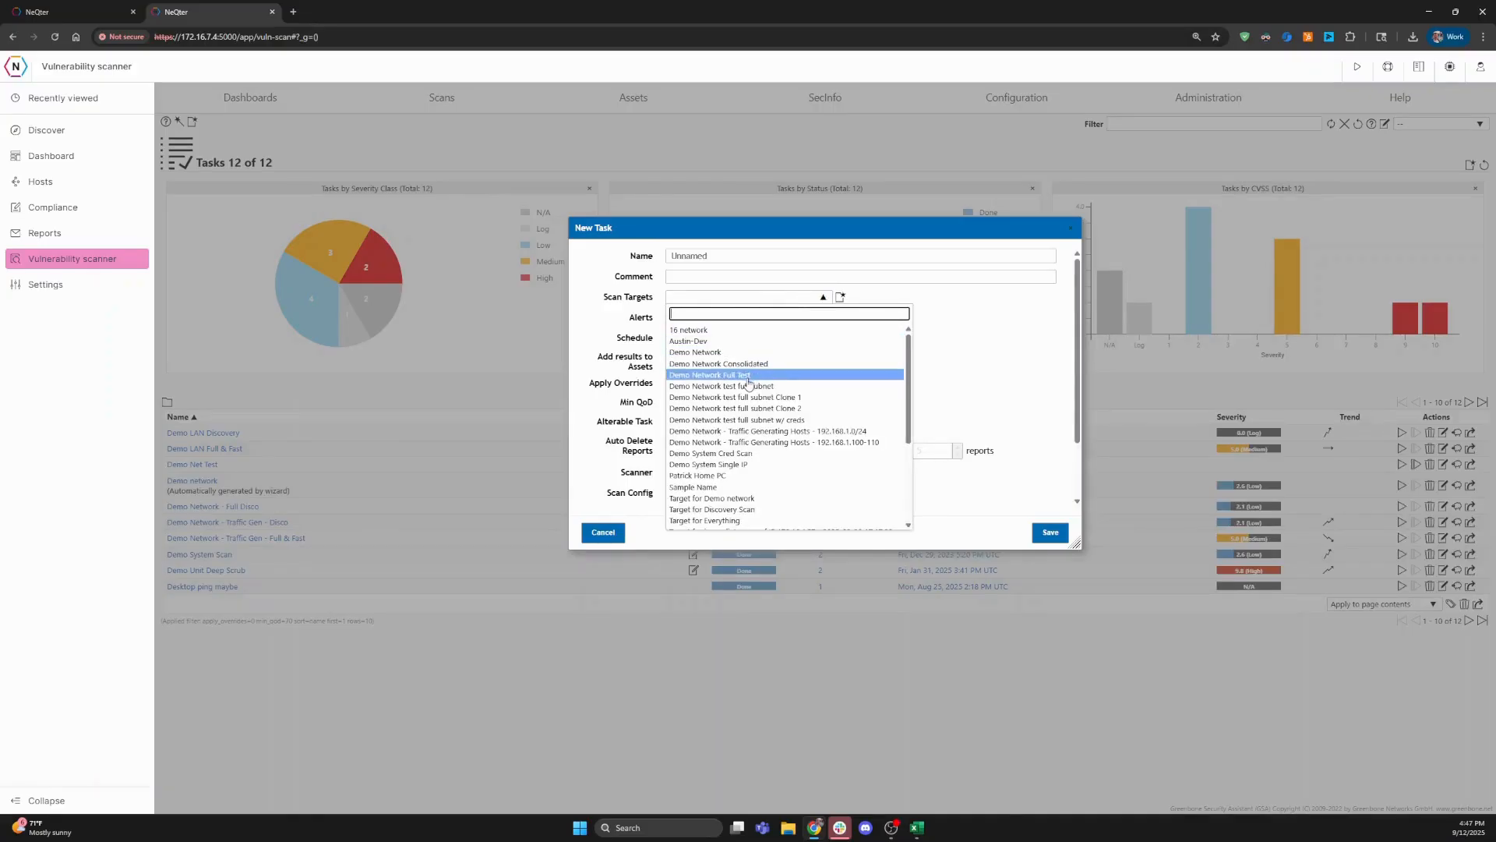
{"action": "left_click", "coordinate": [749, 382]}
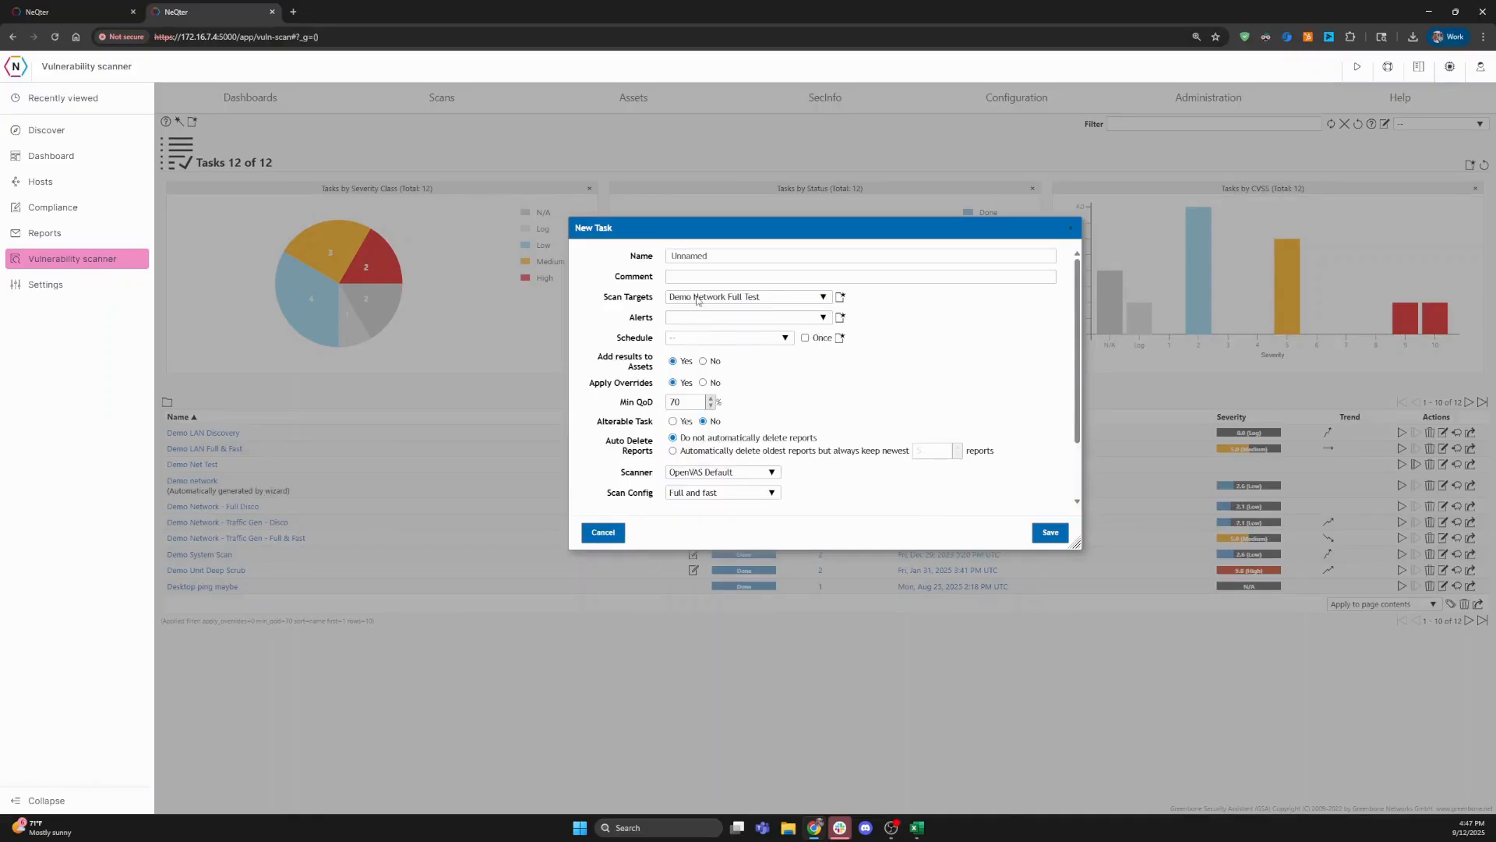
{"action": "left_click", "coordinate": [805, 338]}
Step: Start a new schedule for the task and try Weekly and Monthly recurrence before choosing Custom
{"action": "left_click", "coordinate": [840, 338]}
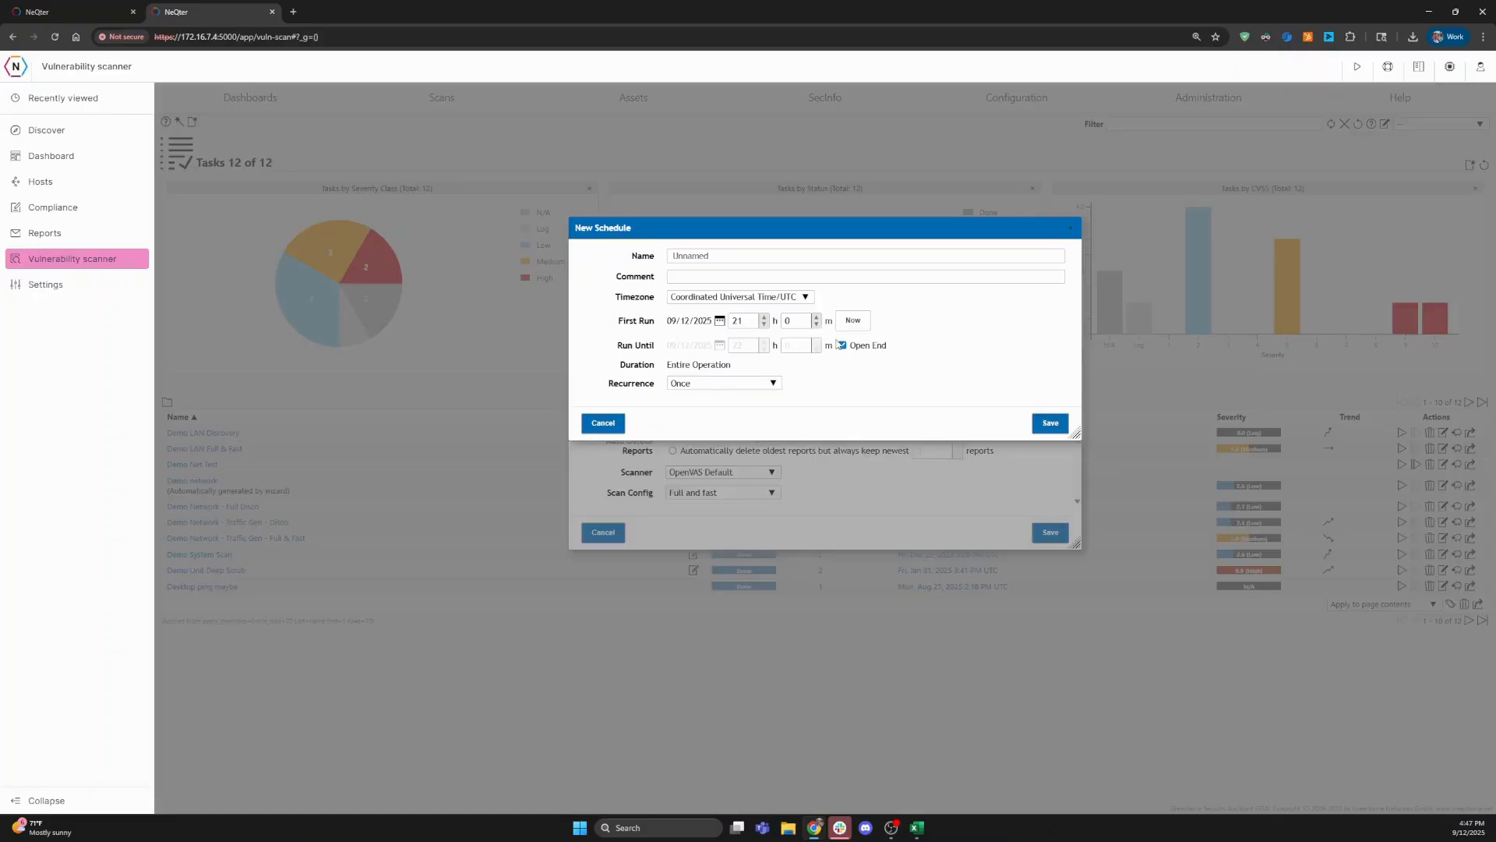
{"action": "left_click", "coordinate": [755, 384]}
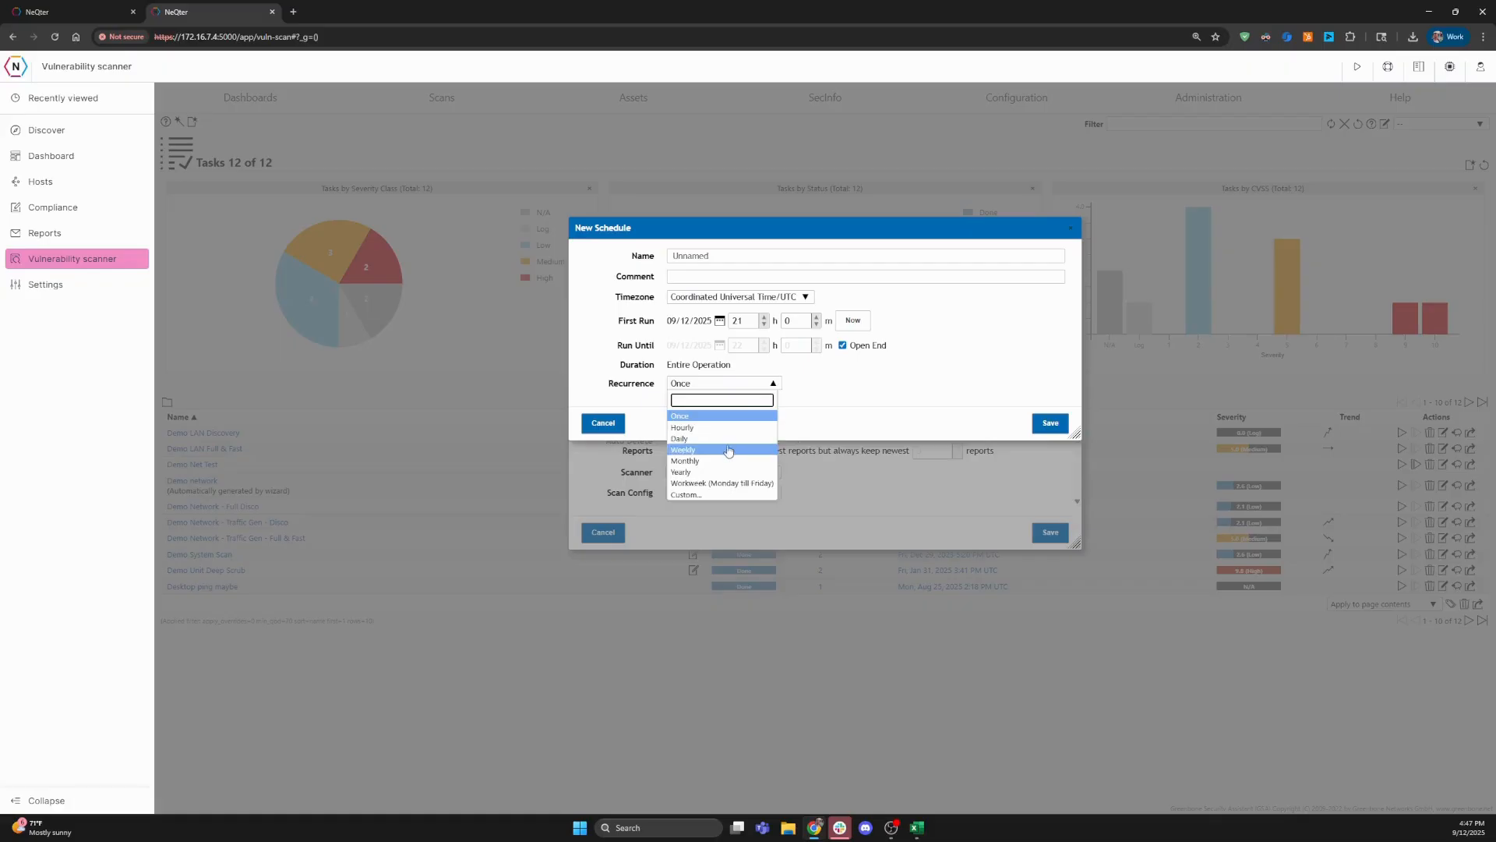
{"action": "left_click", "coordinate": [726, 452]}
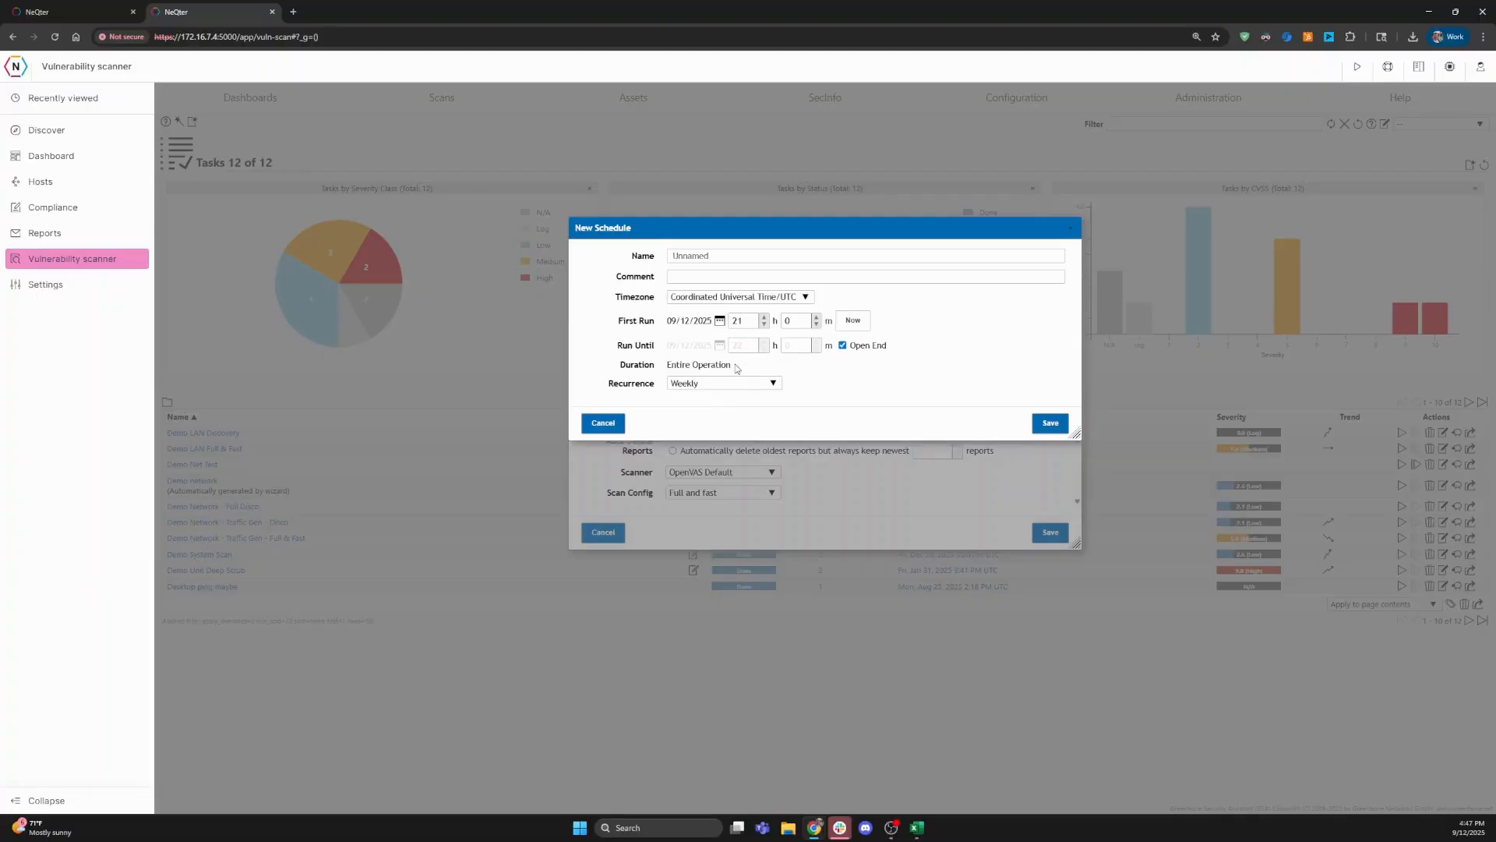
{"action": "left_click", "coordinate": [732, 385]}
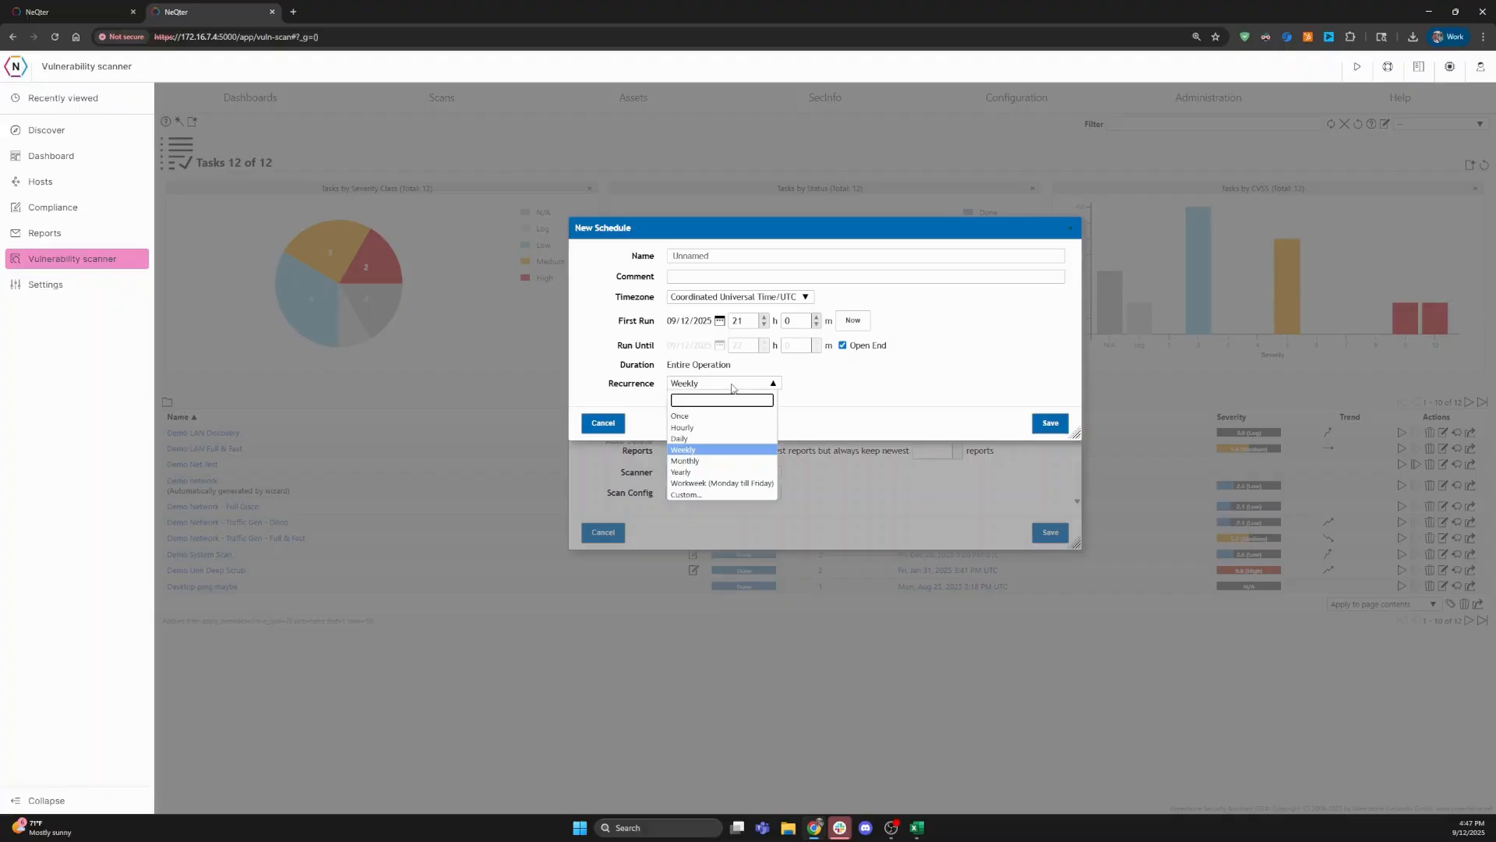
{"action": "left_click", "coordinate": [712, 461]}
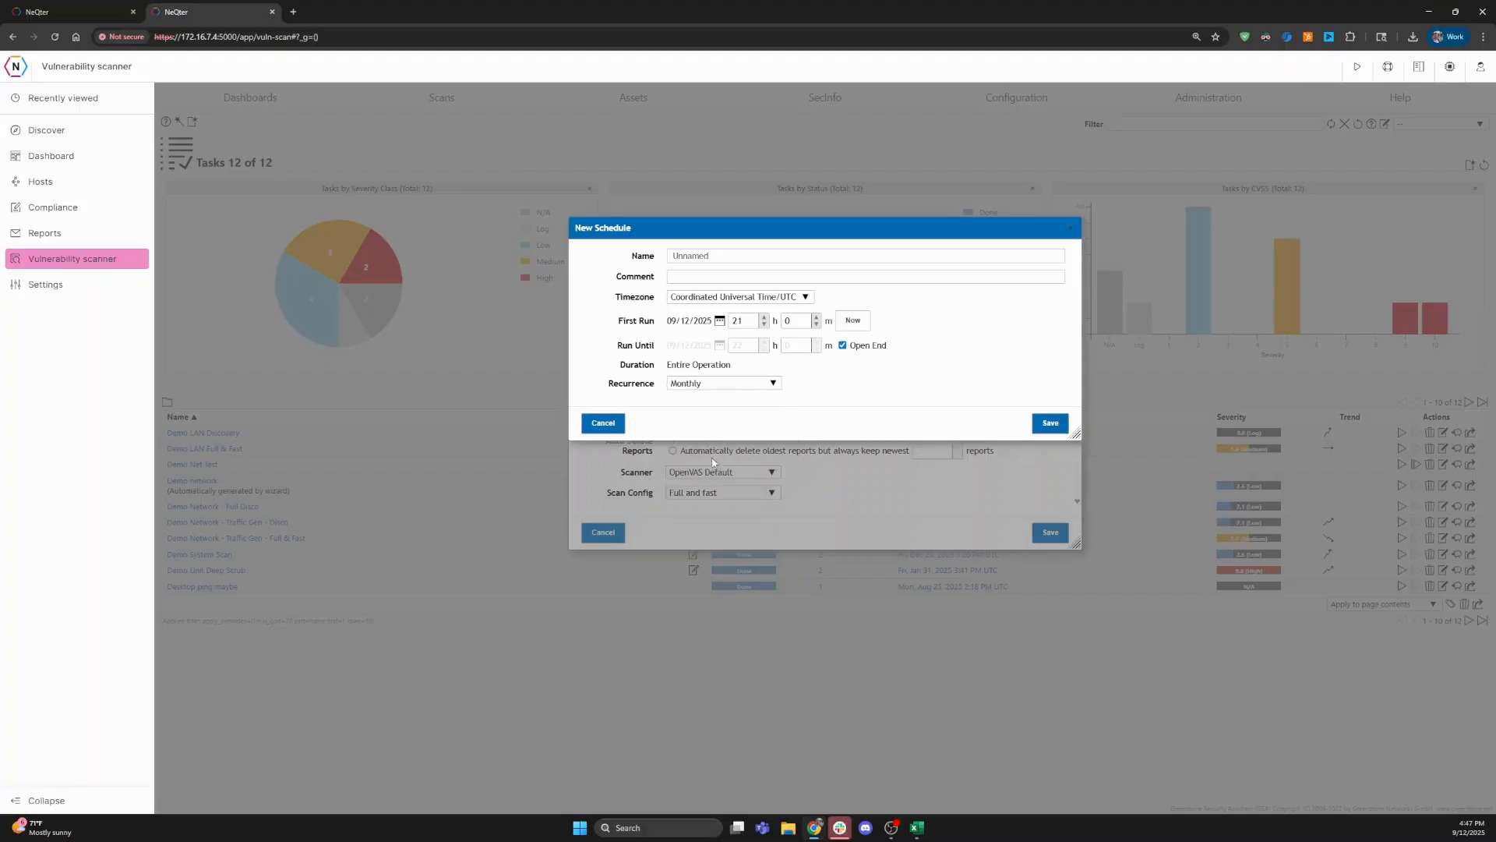
{"action": "left_click", "coordinate": [711, 384]}
{"action": "left_click", "coordinate": [713, 503]}
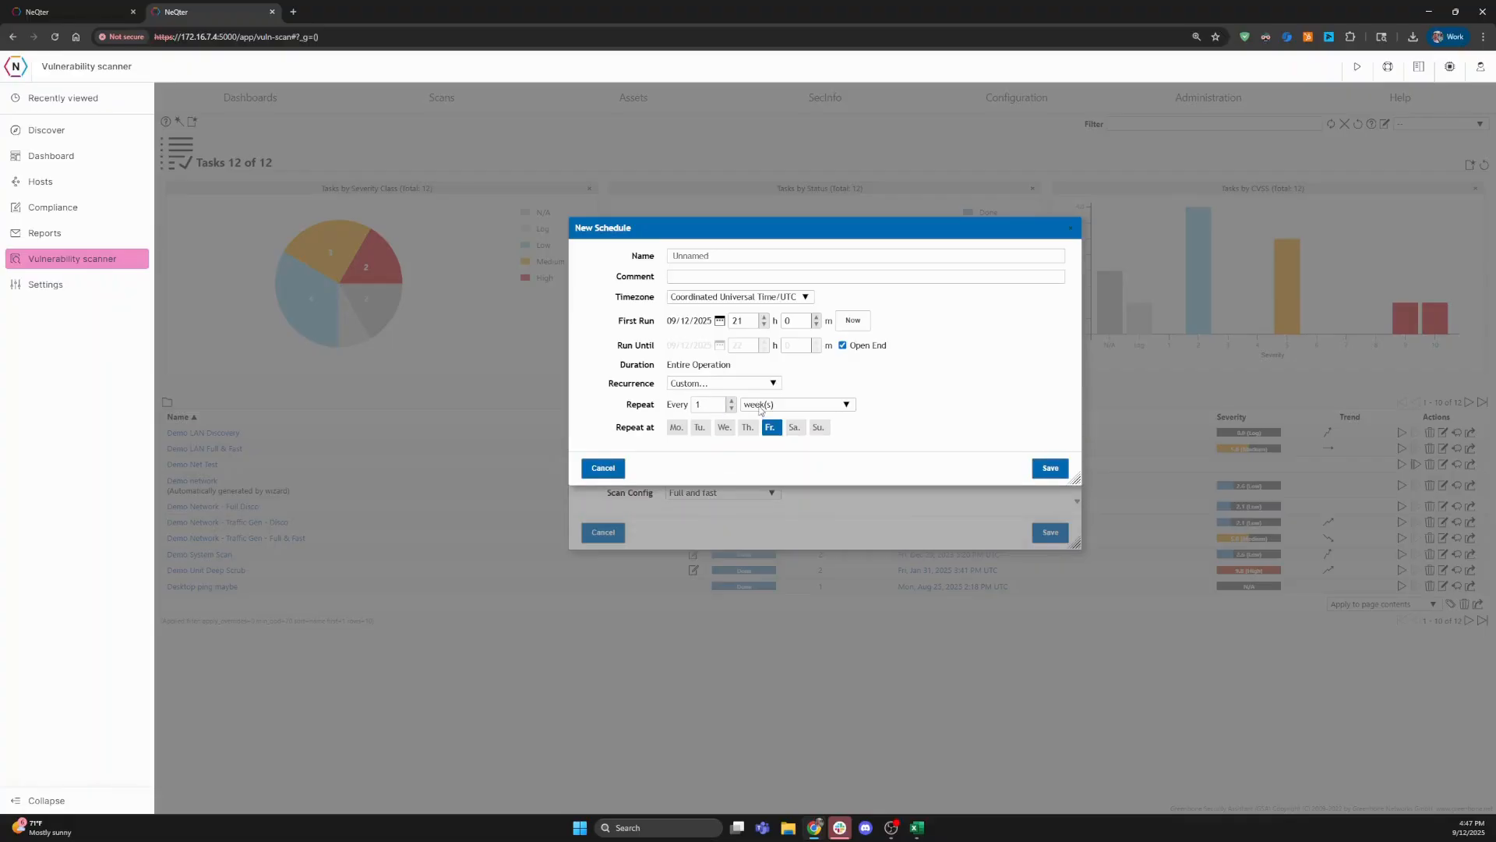
Step: Set the schedule's custom recurrence to every 1 month on the first Monday
{"action": "left_click", "coordinate": [767, 407]}
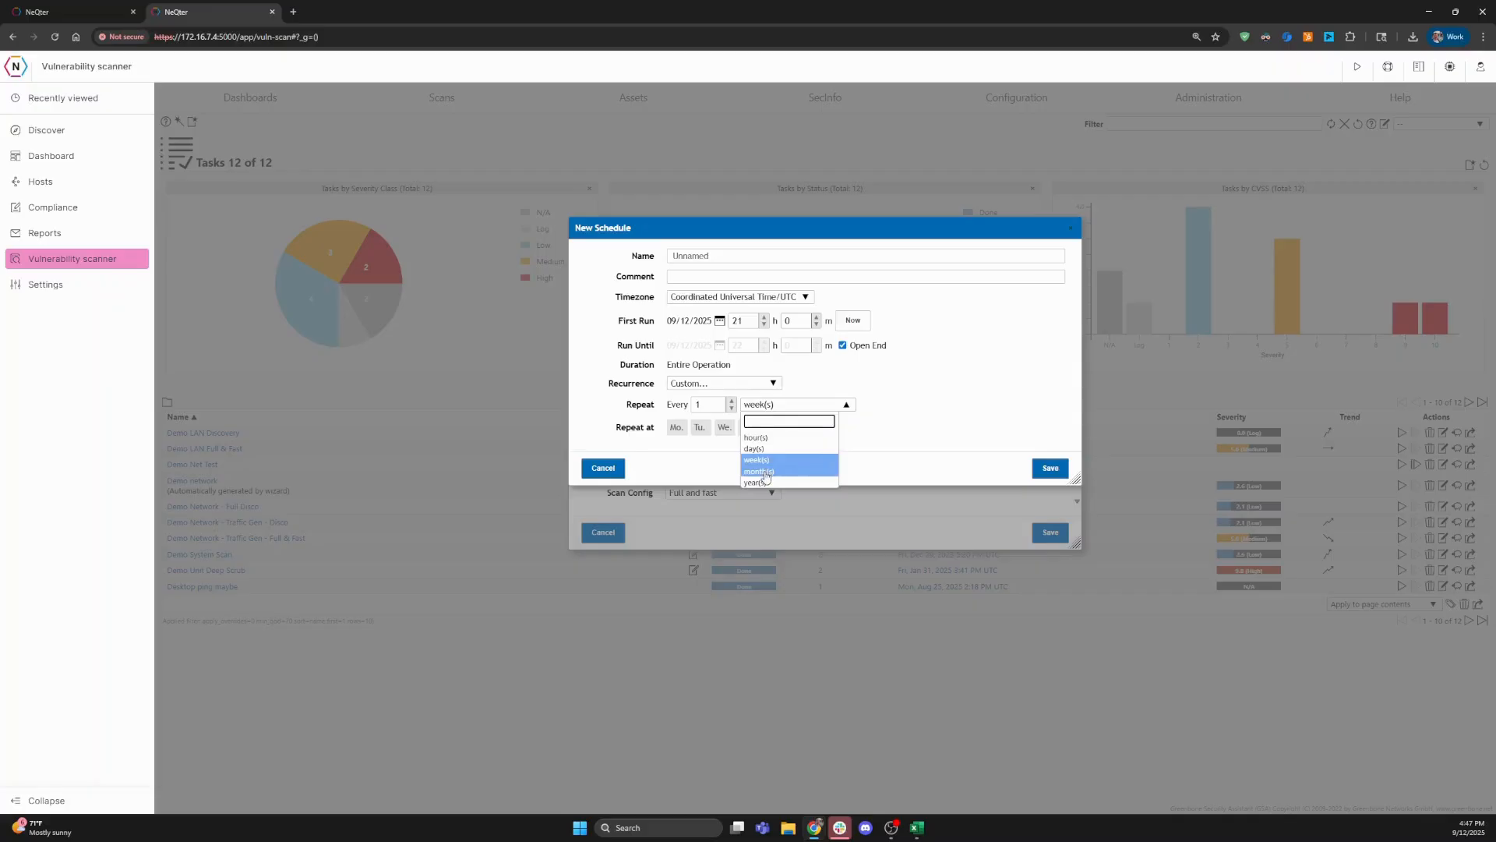
{"action": "left_click", "coordinate": [765, 472]}
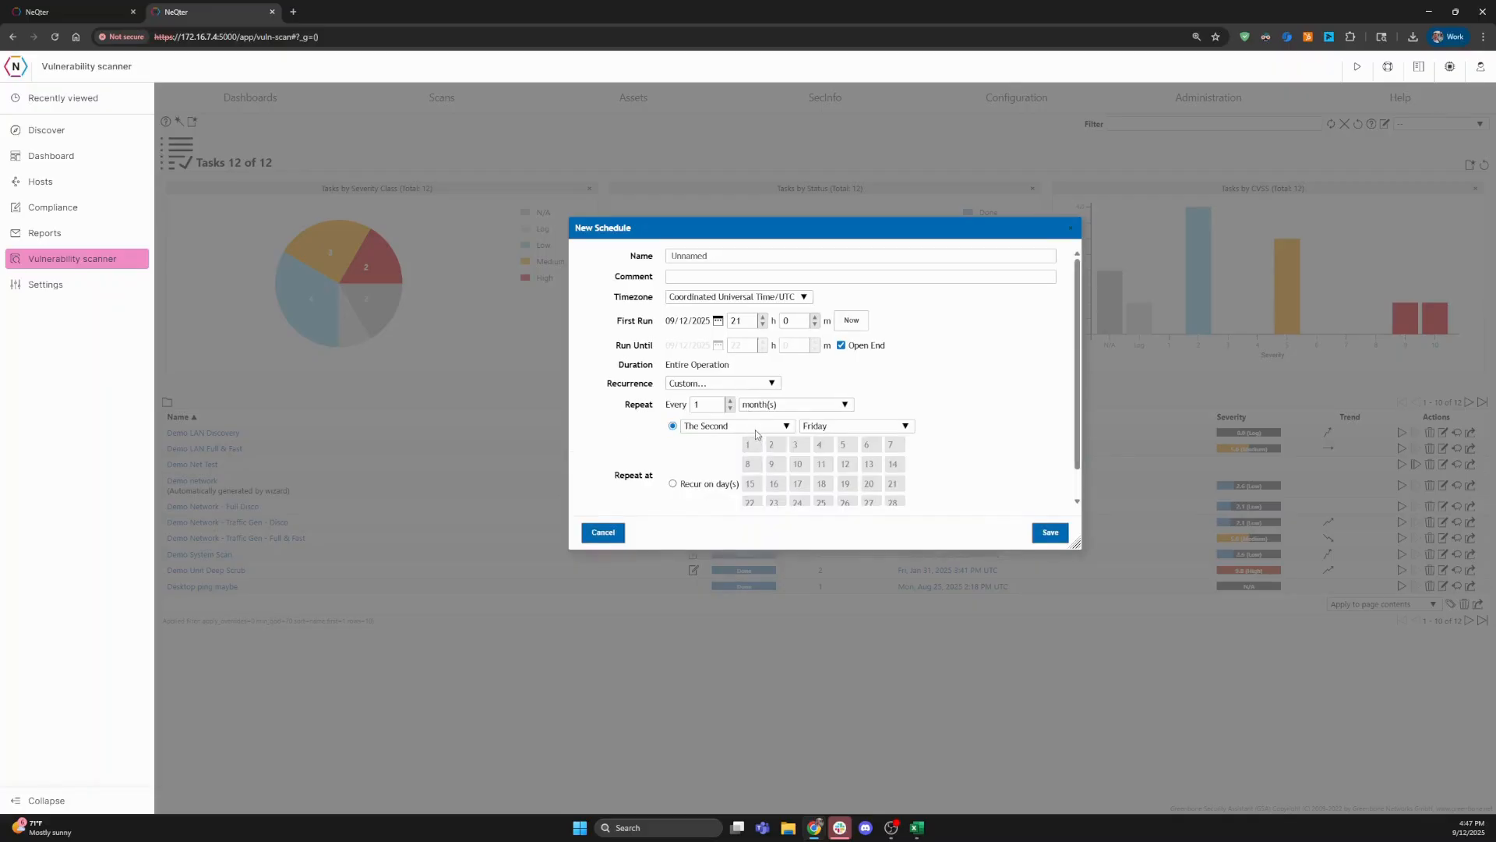
{"action": "left_click", "coordinate": [757, 427]}
{"action": "left_click", "coordinate": [761, 460]}
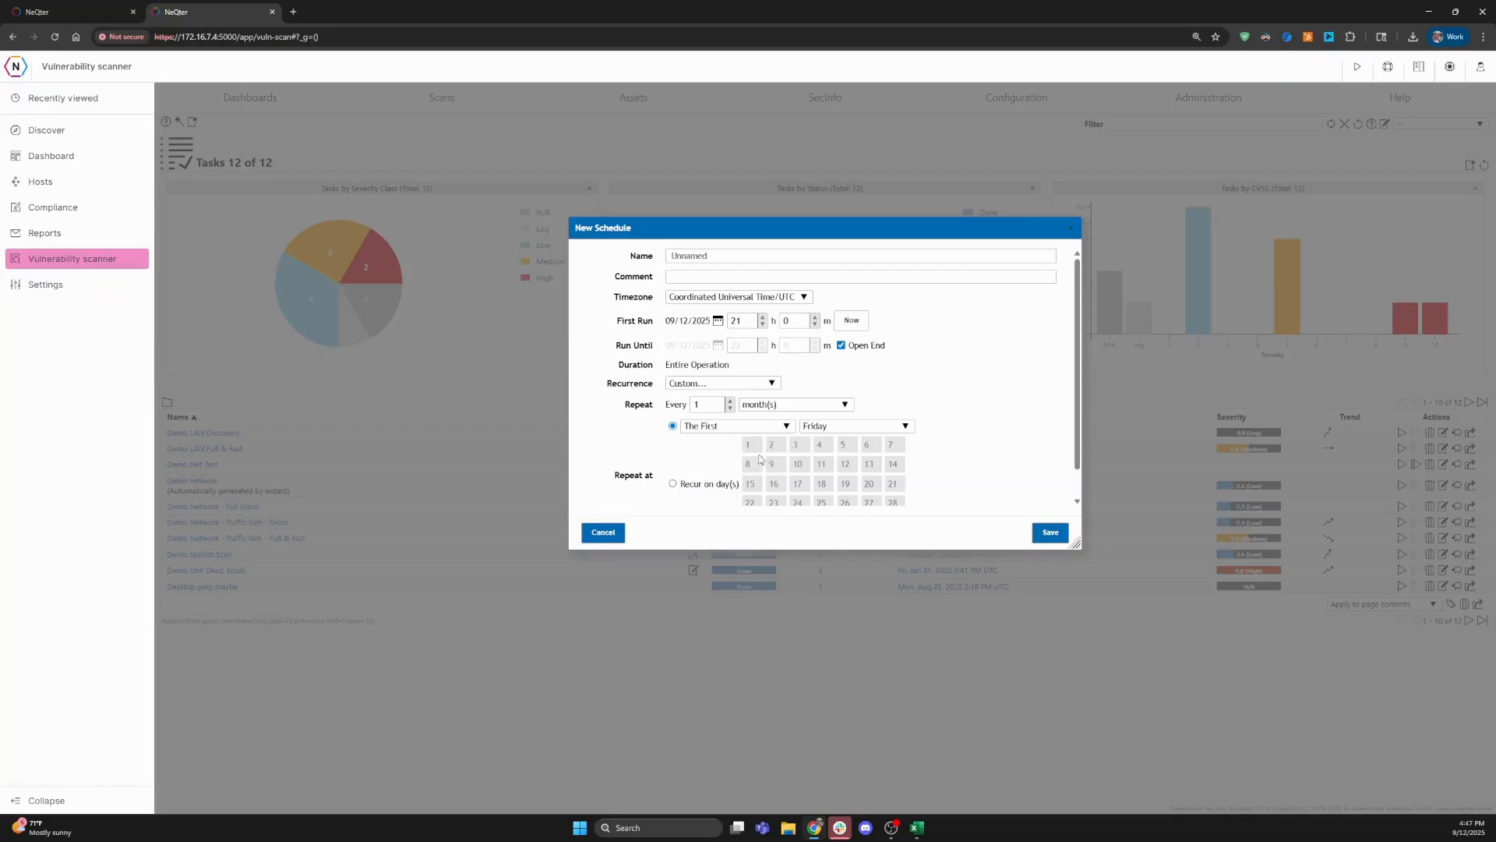
{"action": "left_click", "coordinate": [844, 430]}
{"action": "left_click", "coordinate": [840, 460]}
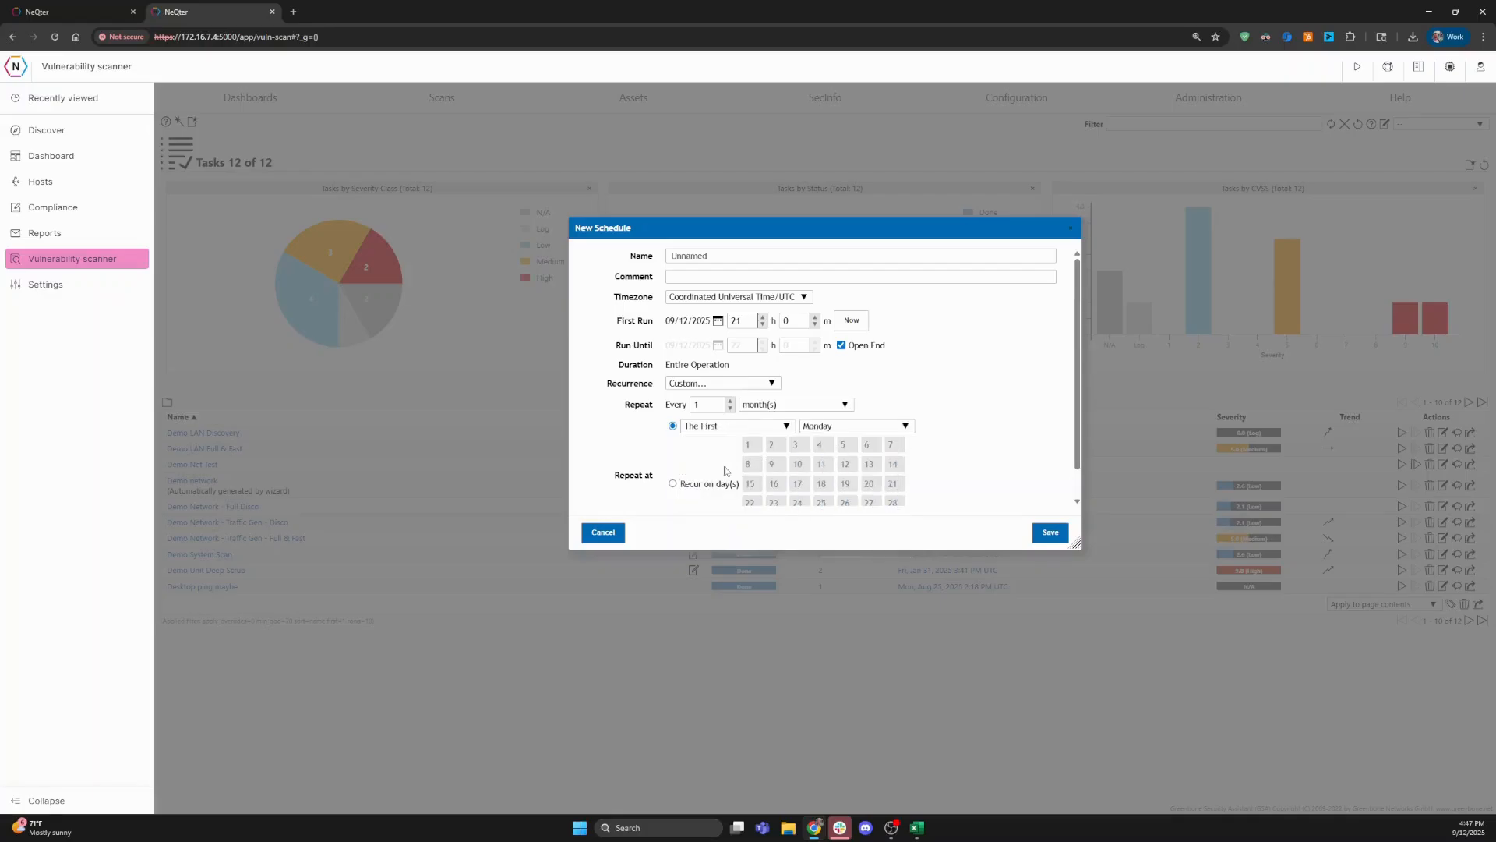
Step: Switch the monthly recurrence to day 1 and Last Day, with day 12 deselected, and discard the schedule
{"action": "left_click", "coordinate": [673, 483]}
{"action": "left_click", "coordinate": [754, 447]}
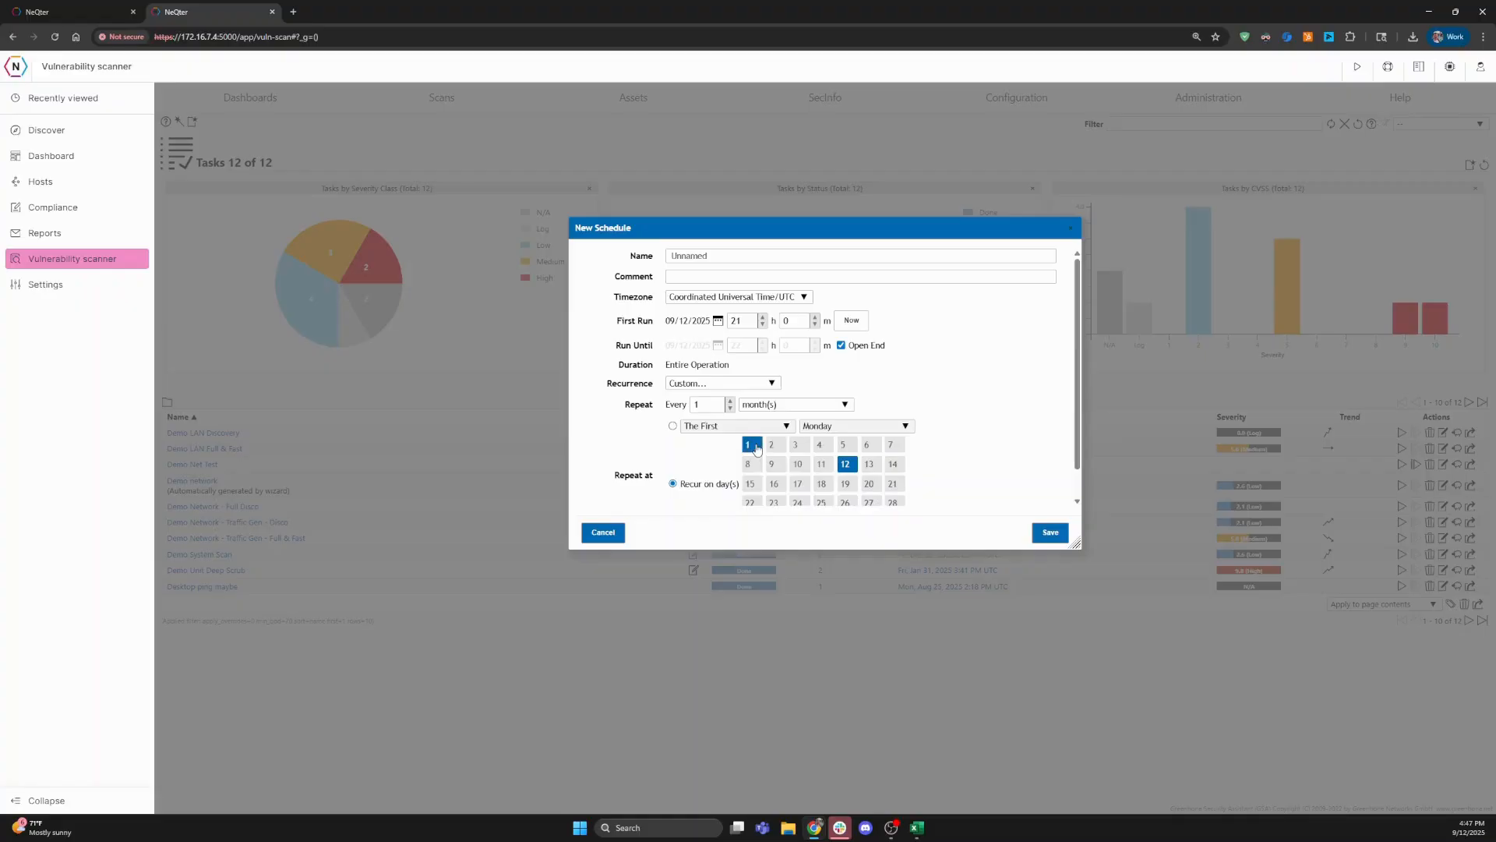
{"action": "left_click", "coordinate": [845, 465]}
{"action": "scroll", "coordinate": [807, 405], "scroll_direction": "down", "scroll_amount": 1}
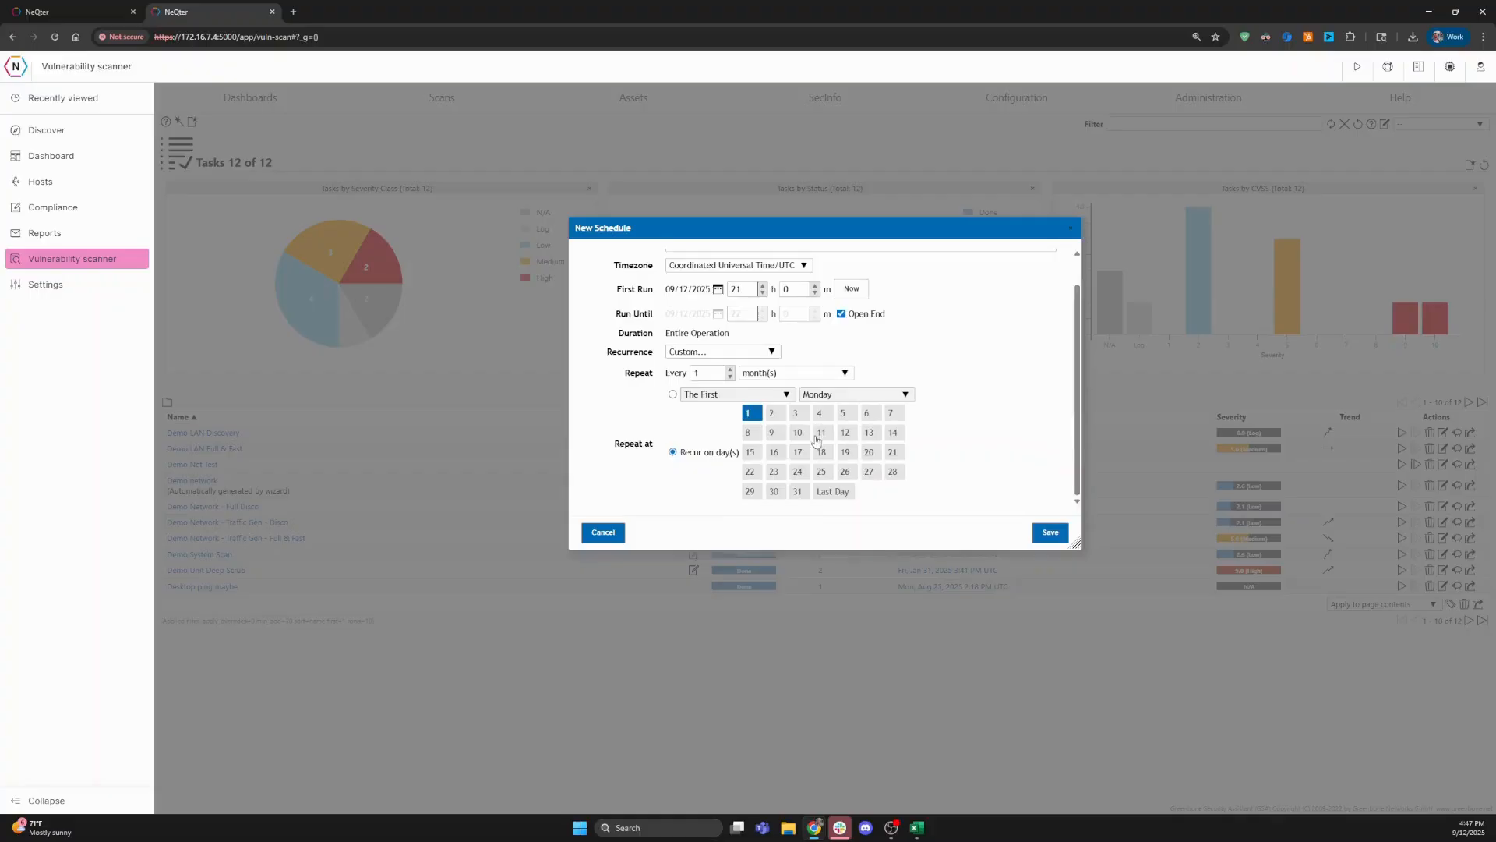
{"action": "left_click", "coordinate": [833, 491]}
{"action": "left_click", "coordinate": [620, 537]}
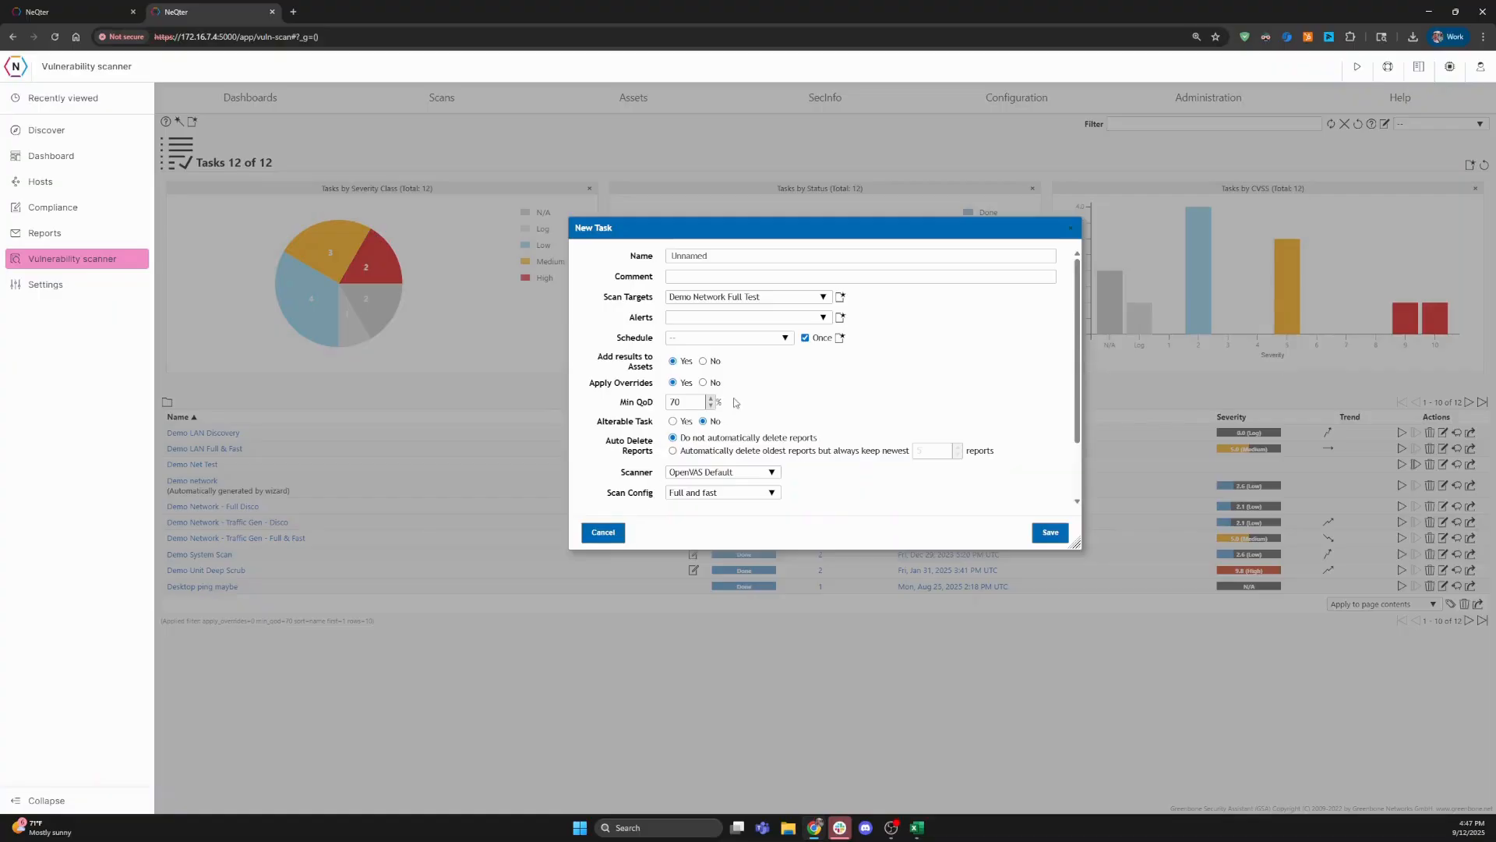
Step: Set the new task's scan config to Discovery and discard the task without saving it
{"action": "scroll", "coordinate": [739, 400], "scroll_direction": "down", "scroll_amount": 2}
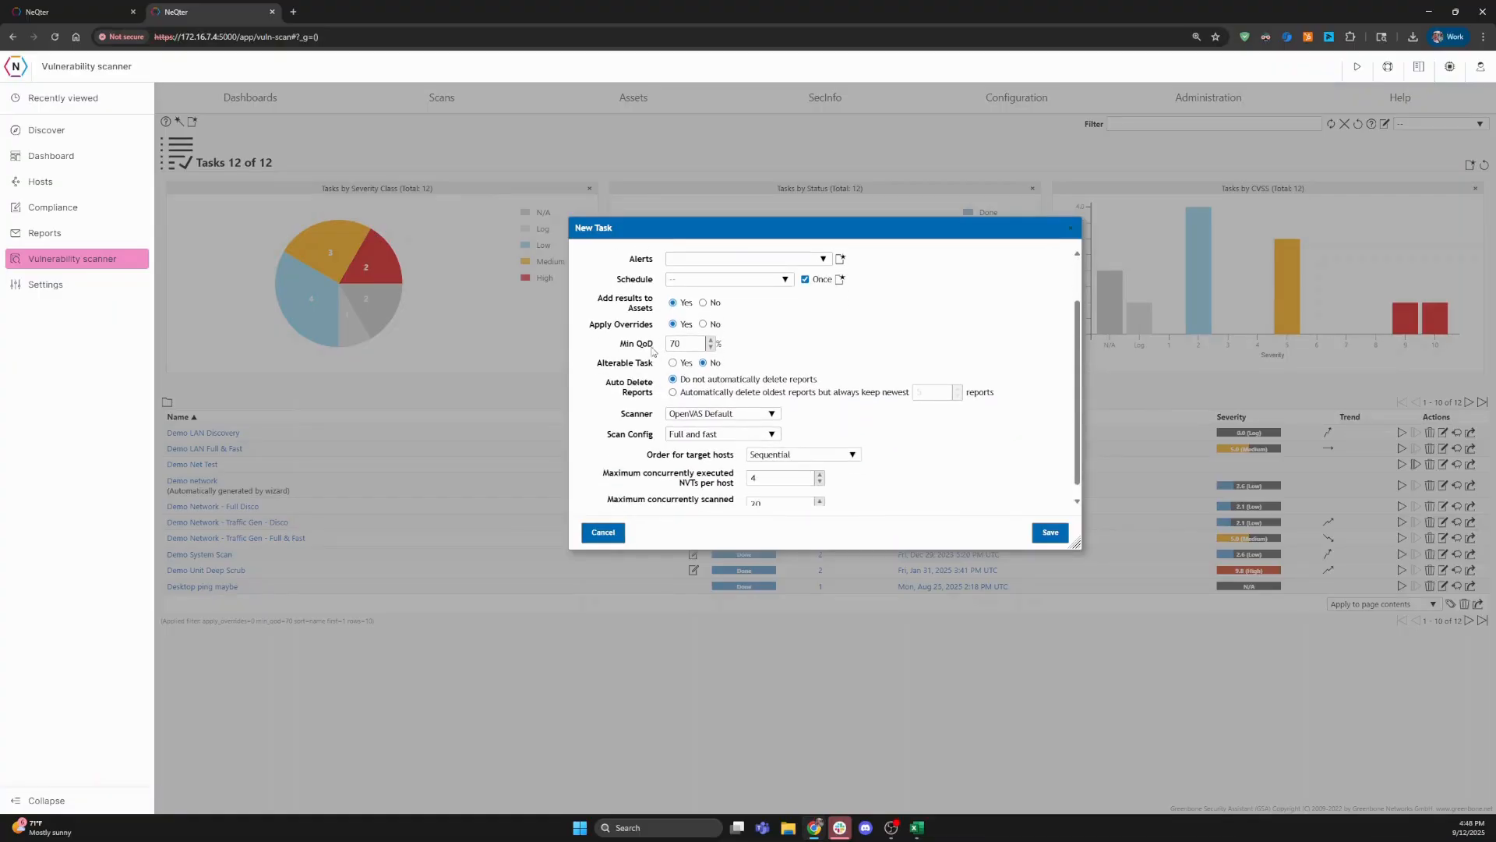
{"action": "scroll", "coordinate": [648, 355], "scroll_direction": "down", "scroll_amount": 1}
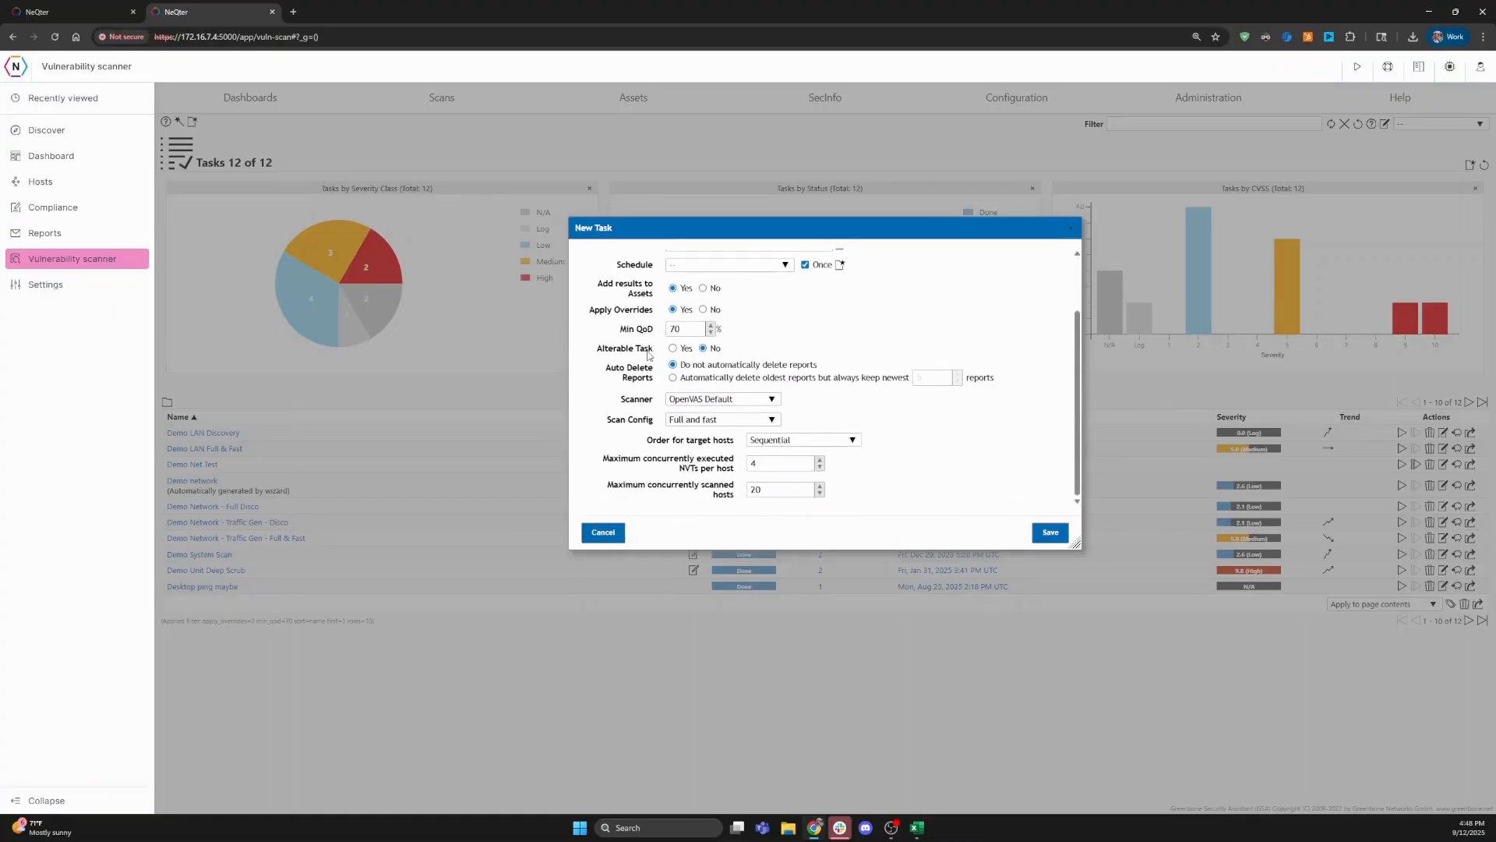
{"action": "left_click", "coordinate": [745, 424]}
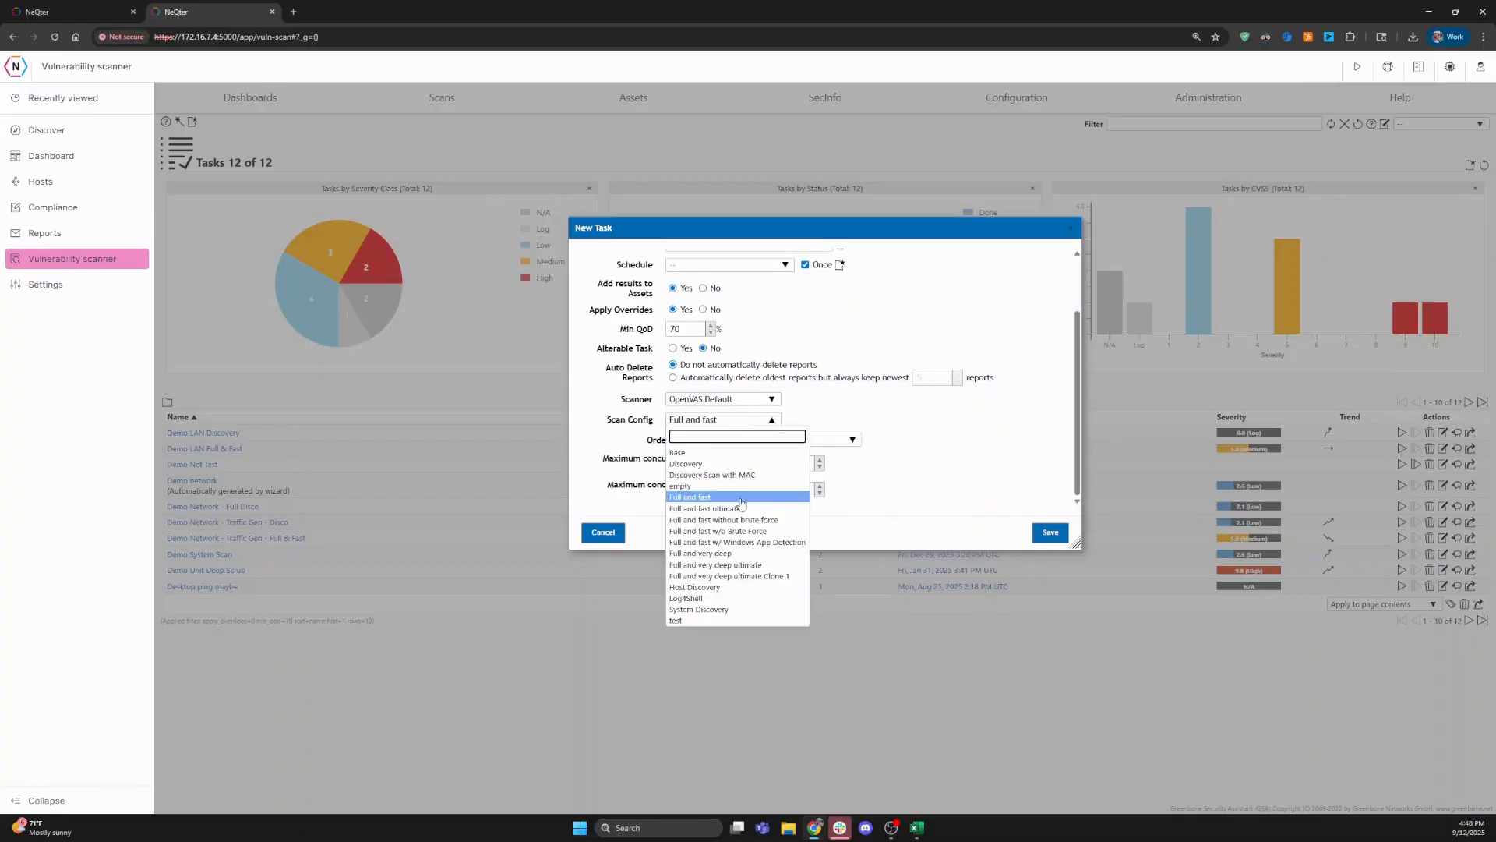
{"action": "left_click", "coordinate": [721, 466]}
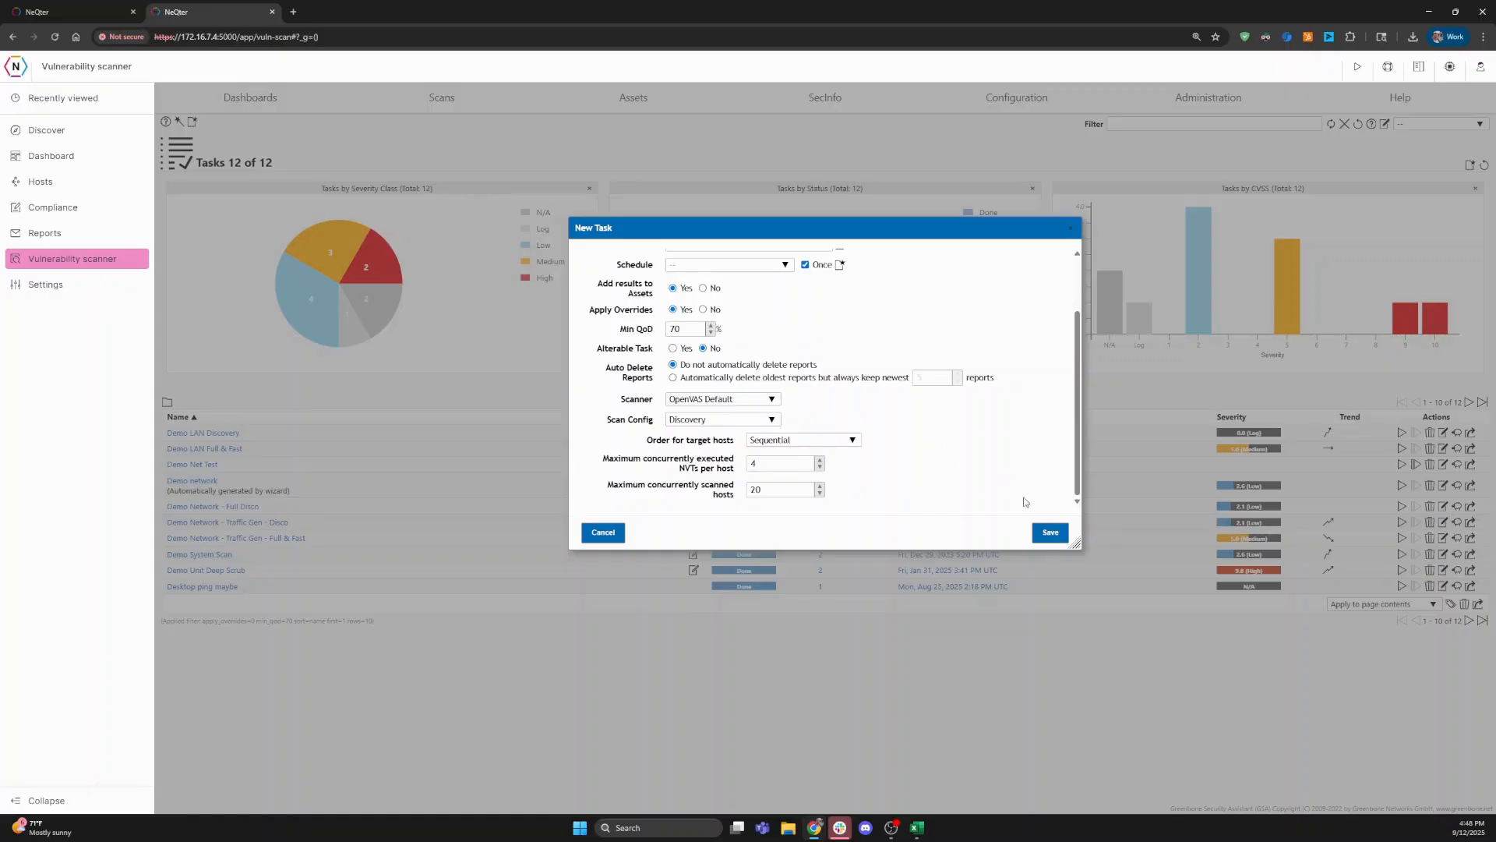
{"action": "left_click", "coordinate": [616, 532]}
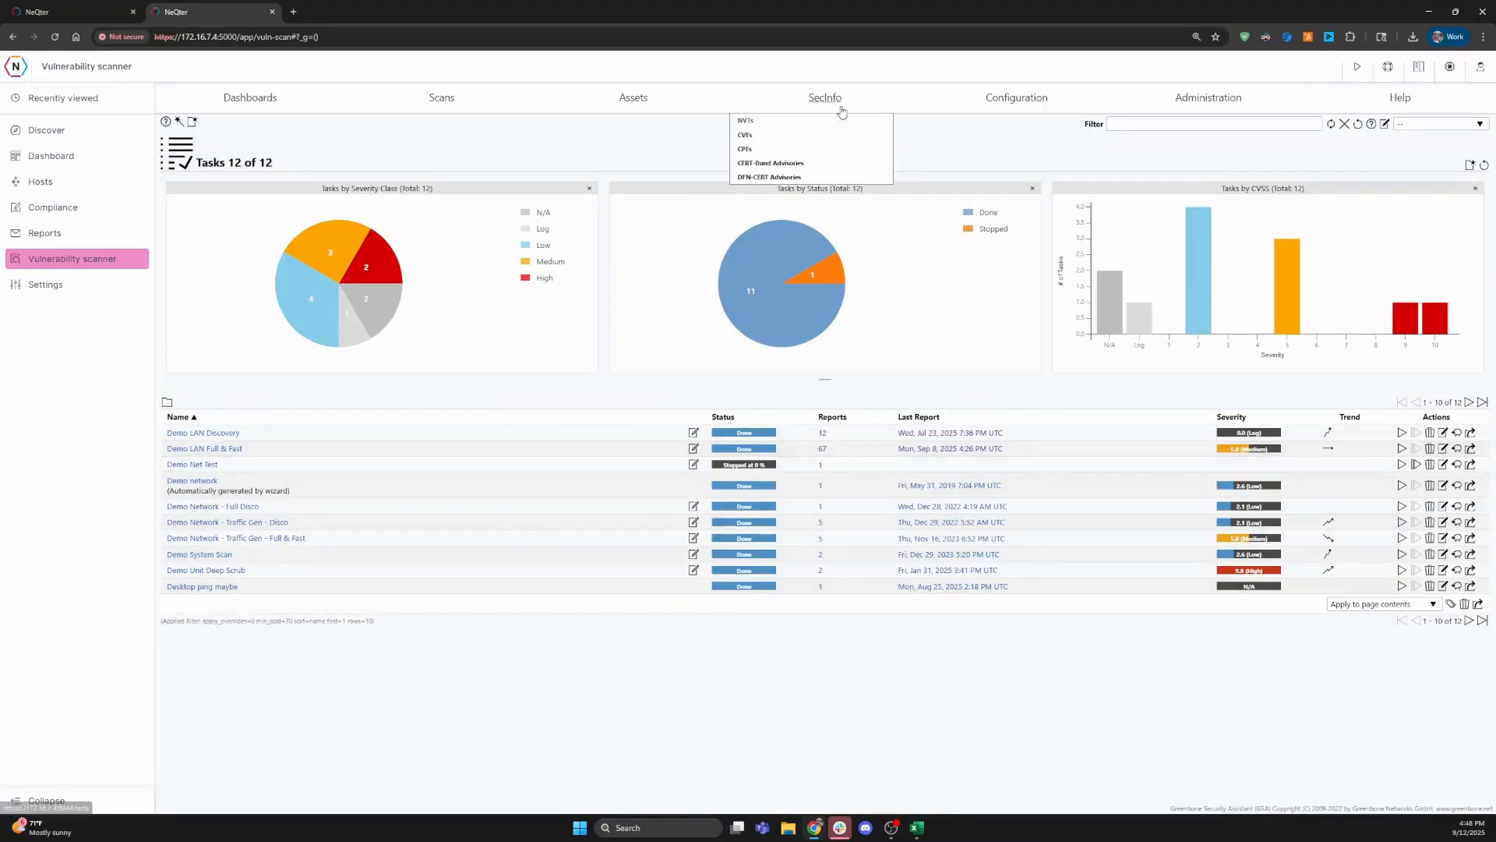
Step: Open the NVTs overview and inspect families such as Huawei EulerOS and Fedora Local Security Checks in the NVTs by Family chart
{"action": "left_click", "coordinate": [838, 122]}
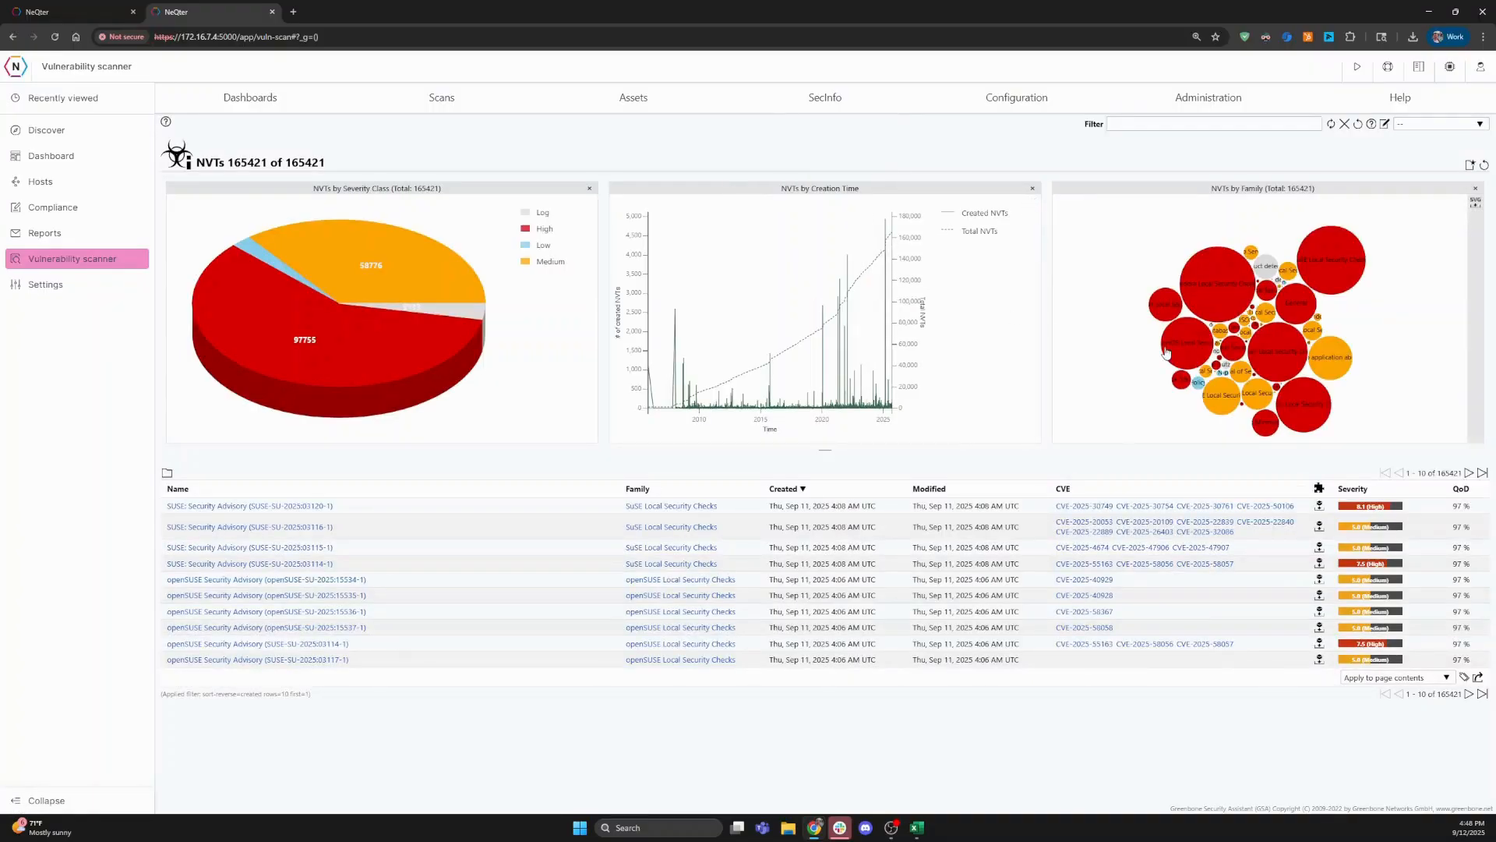
{"action": "mouse_move", "coordinate": [1169, 353]}
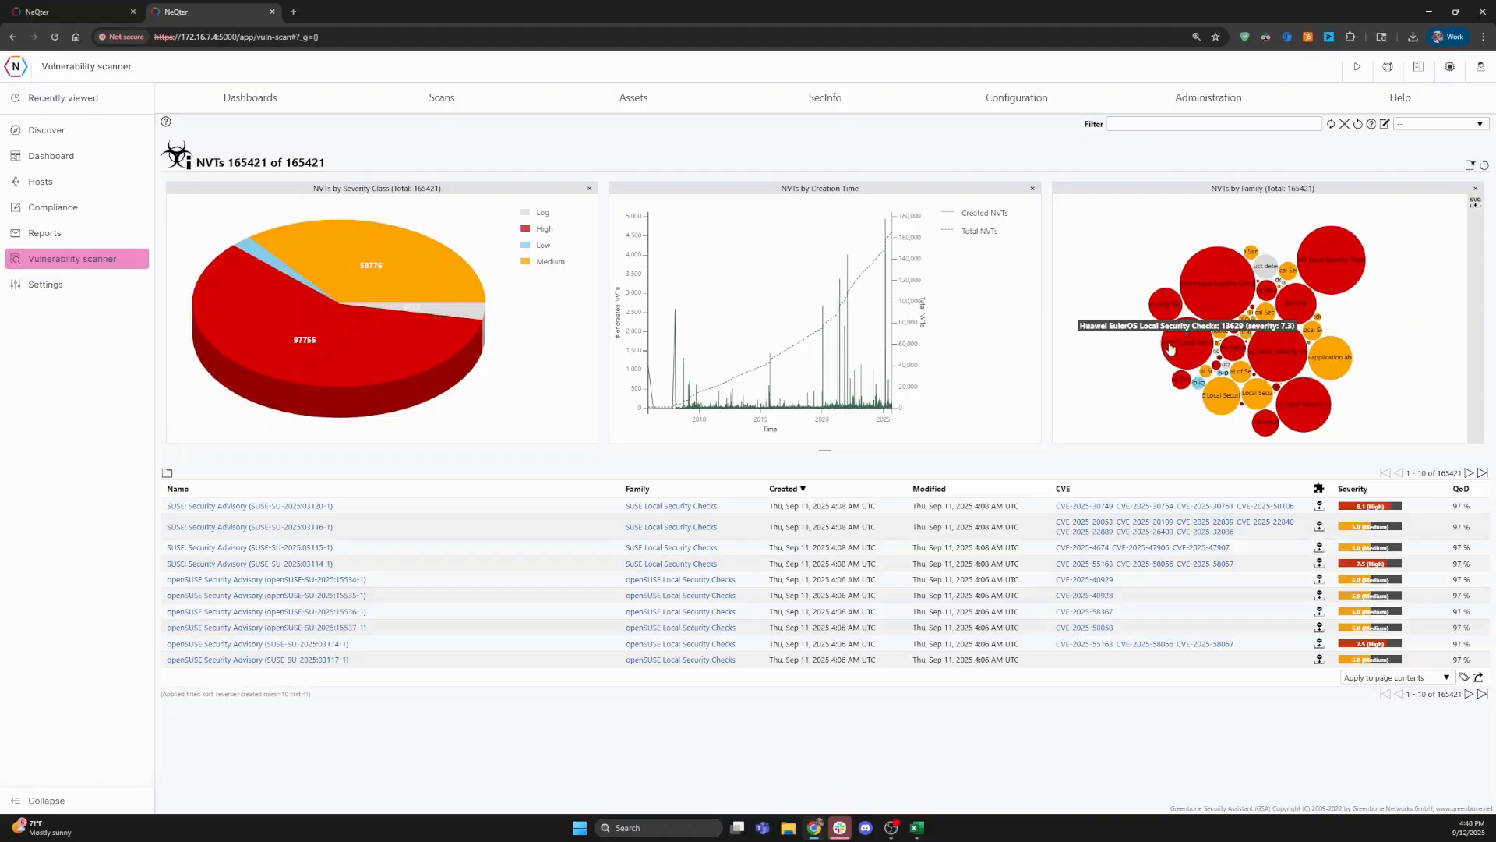
{"action": "mouse_move", "coordinate": [1203, 270]}
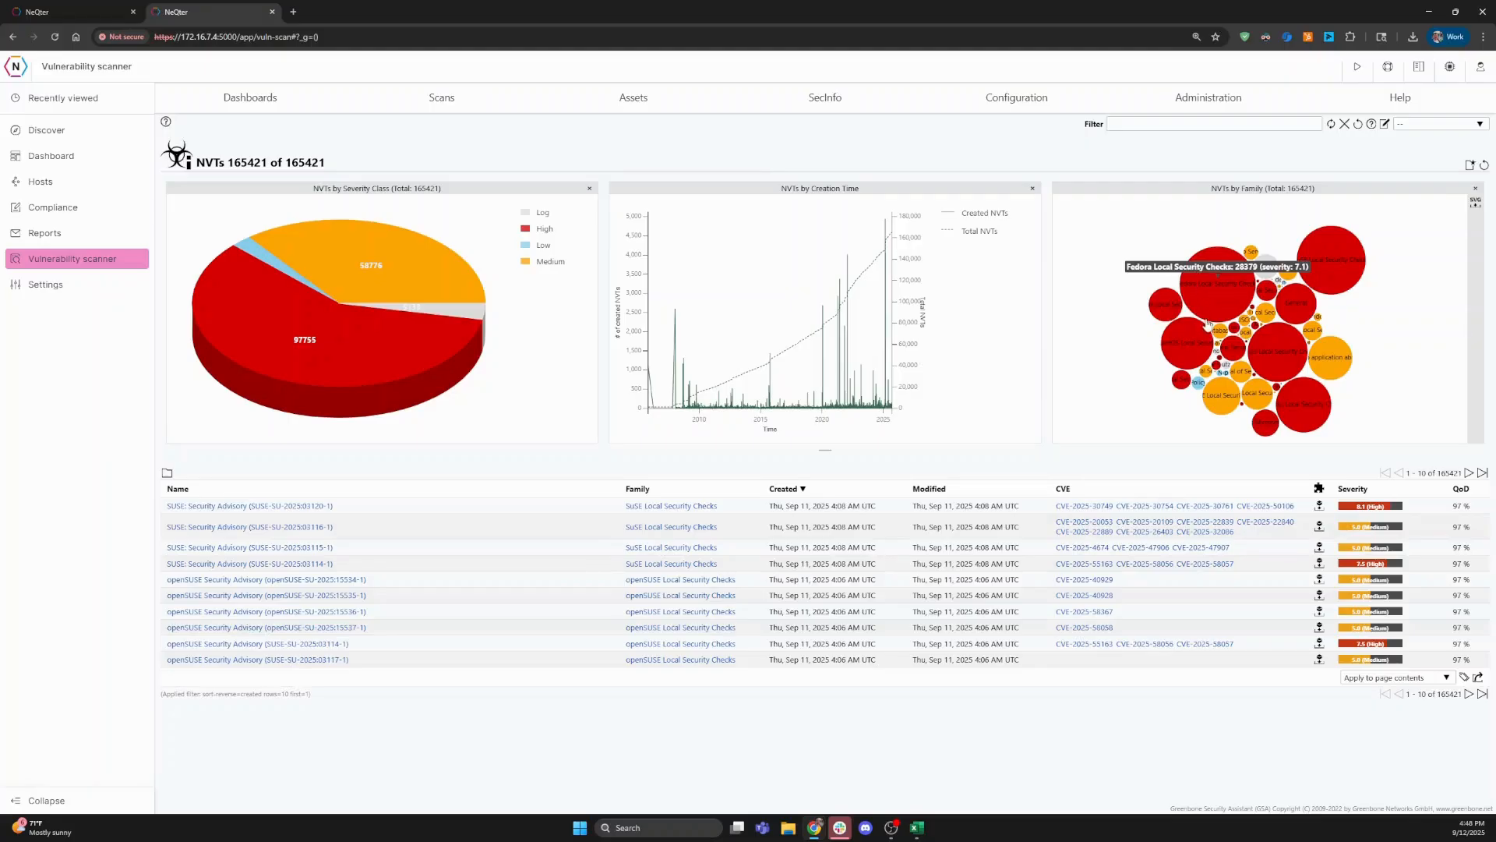
{"action": "mouse_move", "coordinate": [1230, 378]}
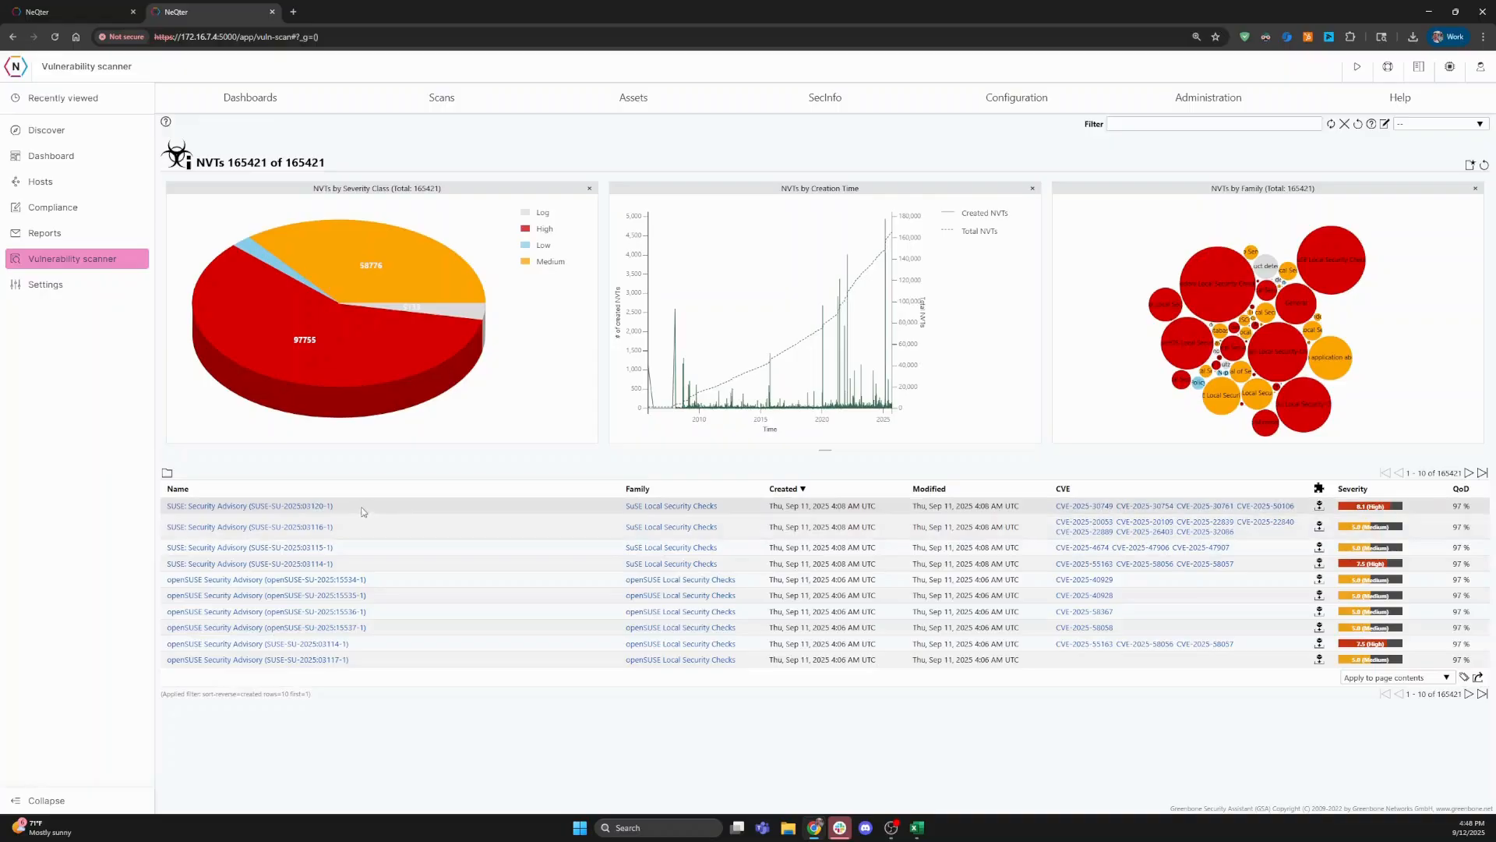
Step: Expand the SUSE-SU-2025:03120-1 security advisory and read its scoring, insight, solution and references
{"action": "left_click", "coordinate": [256, 512]}
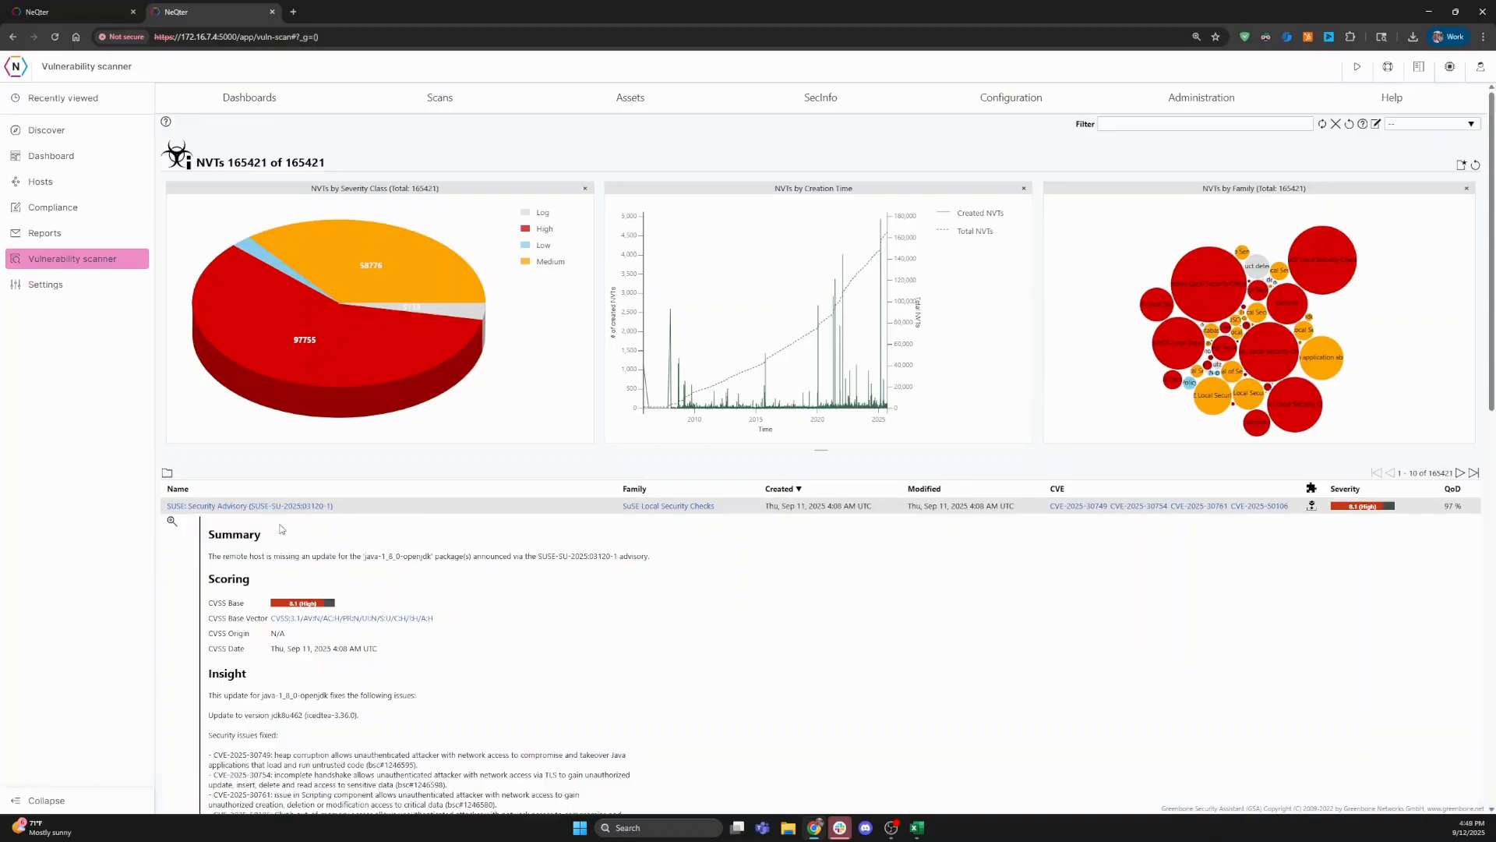
{"action": "scroll", "coordinate": [243, 285], "scroll_direction": "down", "scroll_amount": 5}
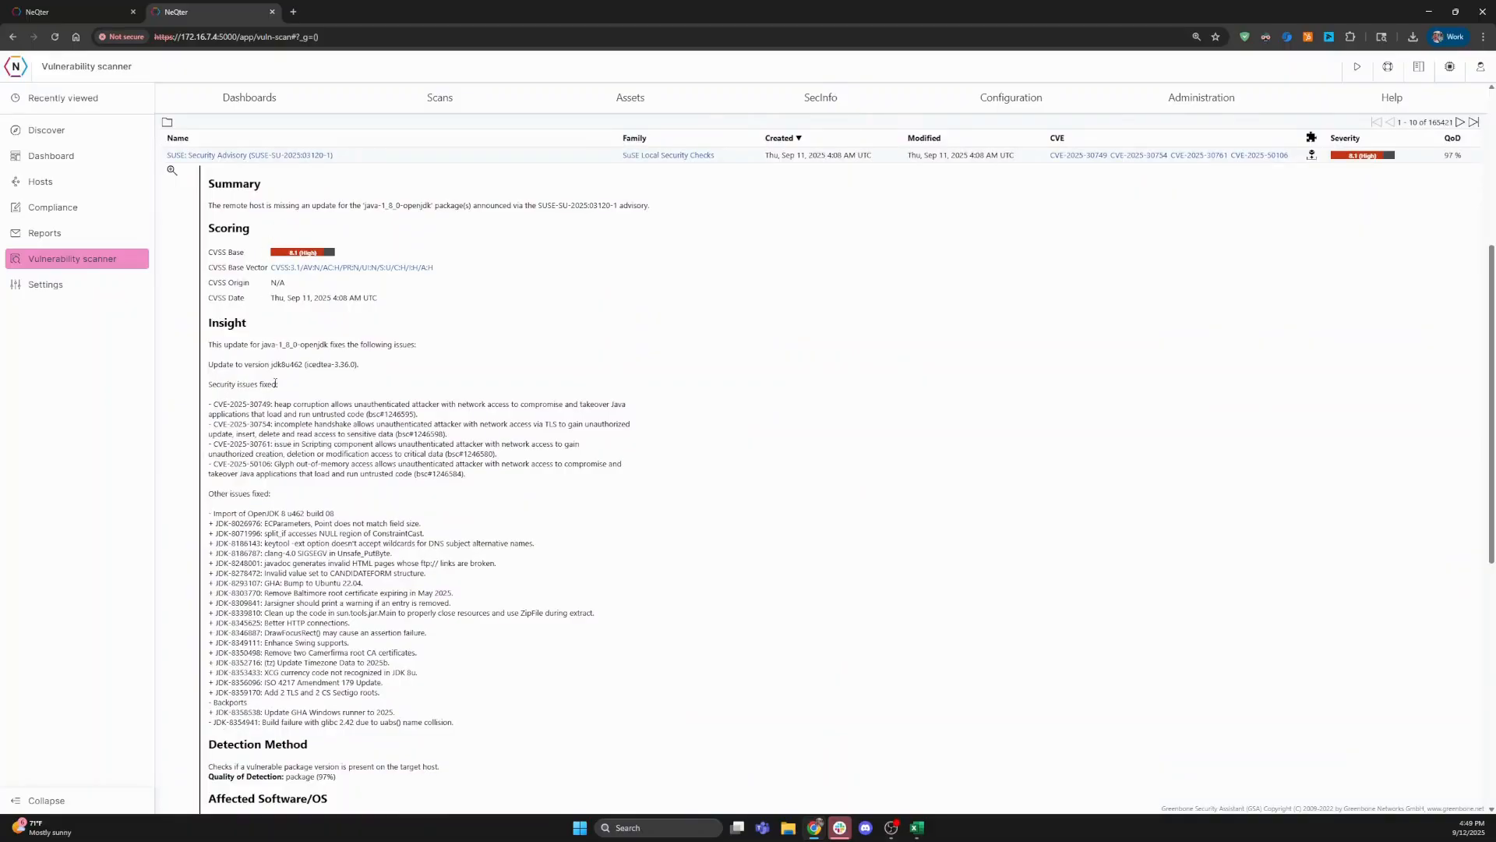
{"action": "scroll", "coordinate": [234, 281], "scroll_direction": "up", "scroll_amount": 3}
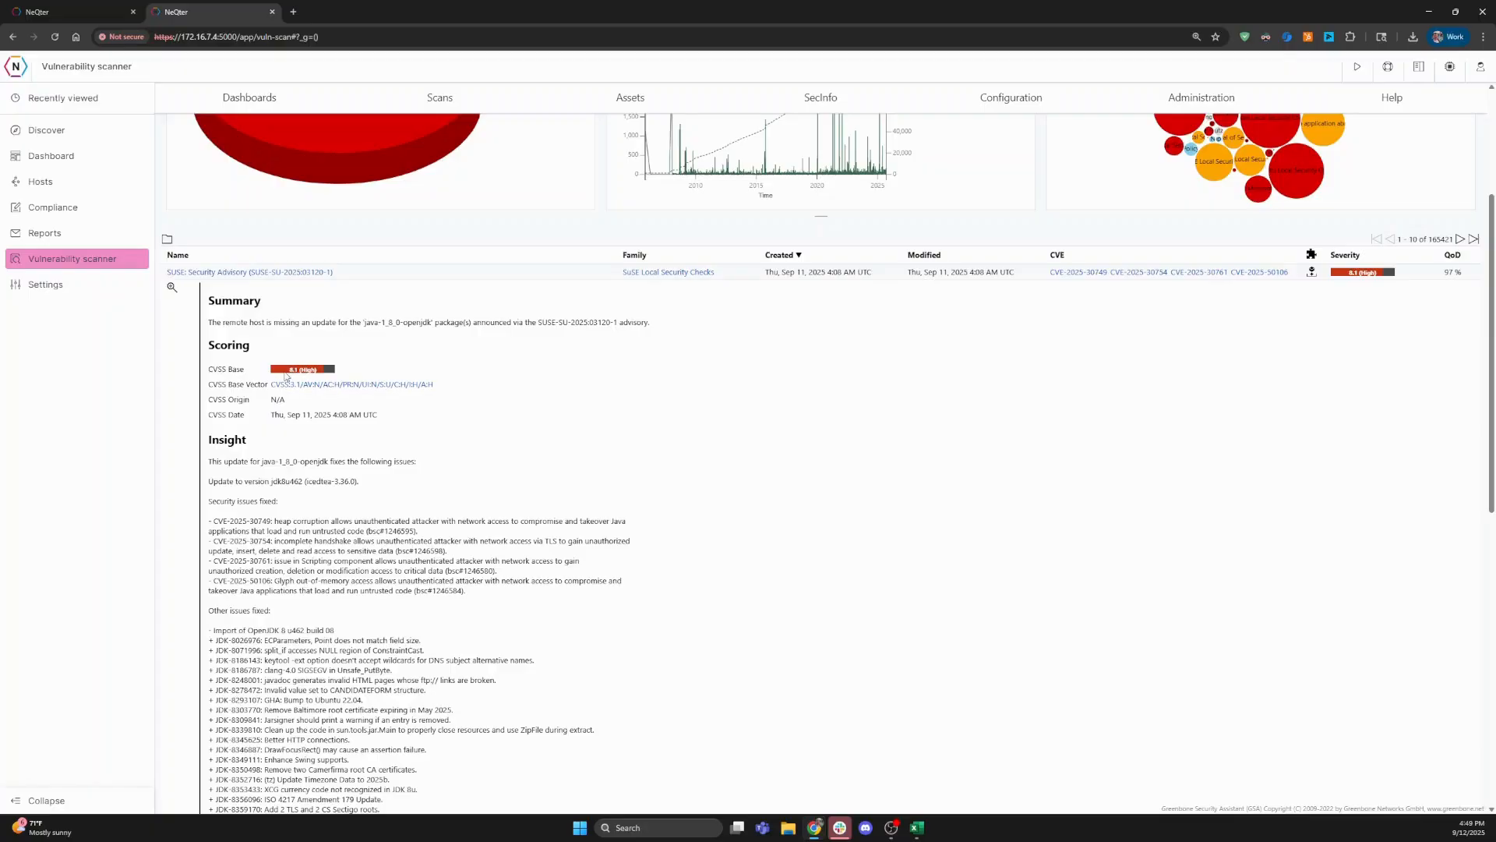
{"action": "scroll", "coordinate": [332, 413], "scroll_direction": "down", "scroll_amount": 2}
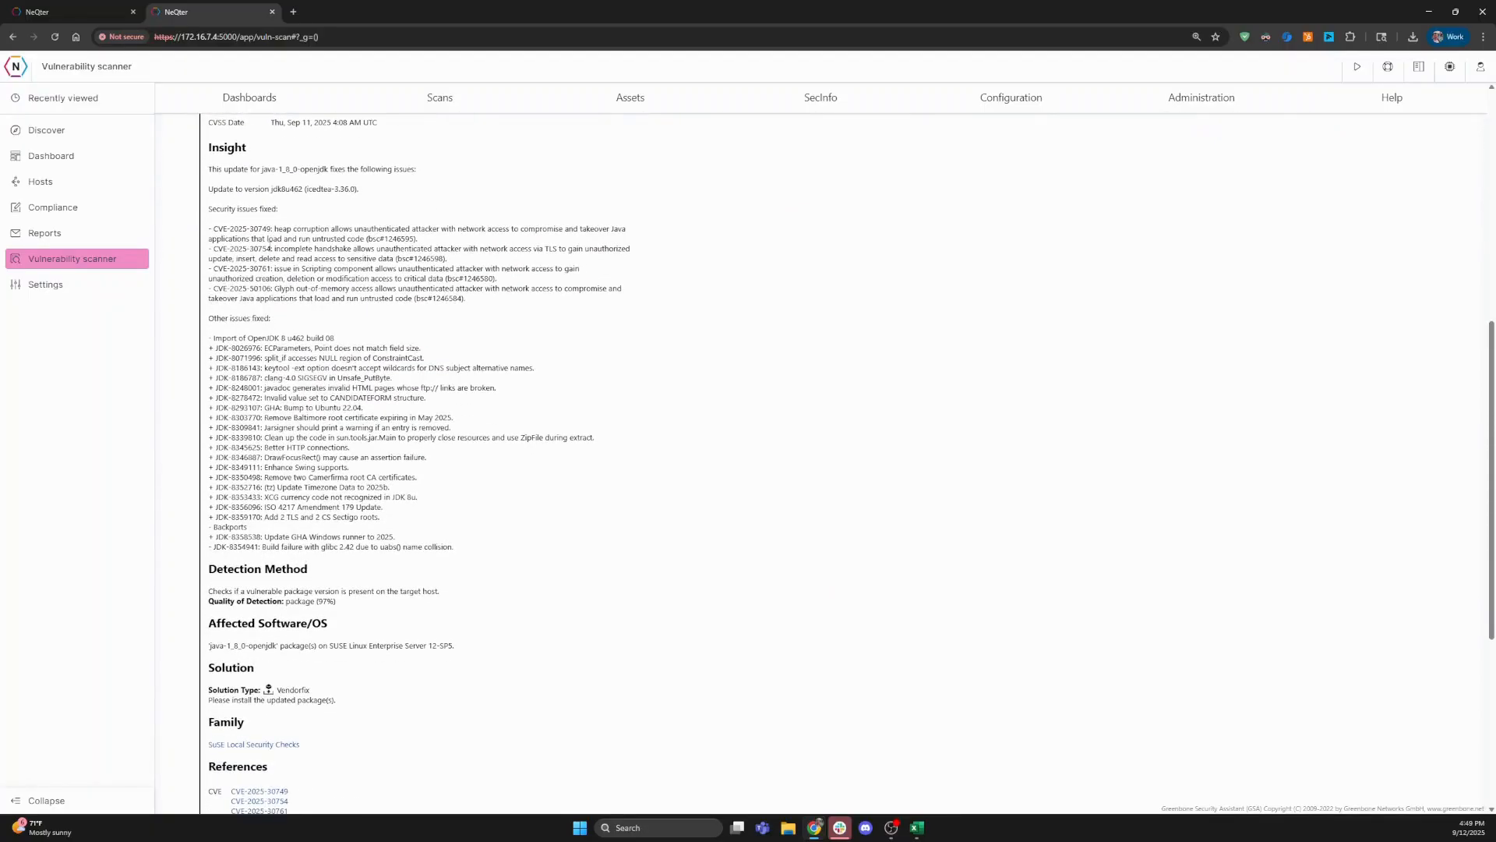
{"action": "scroll", "coordinate": [226, 528], "scroll_direction": "down", "scroll_amount": 2}
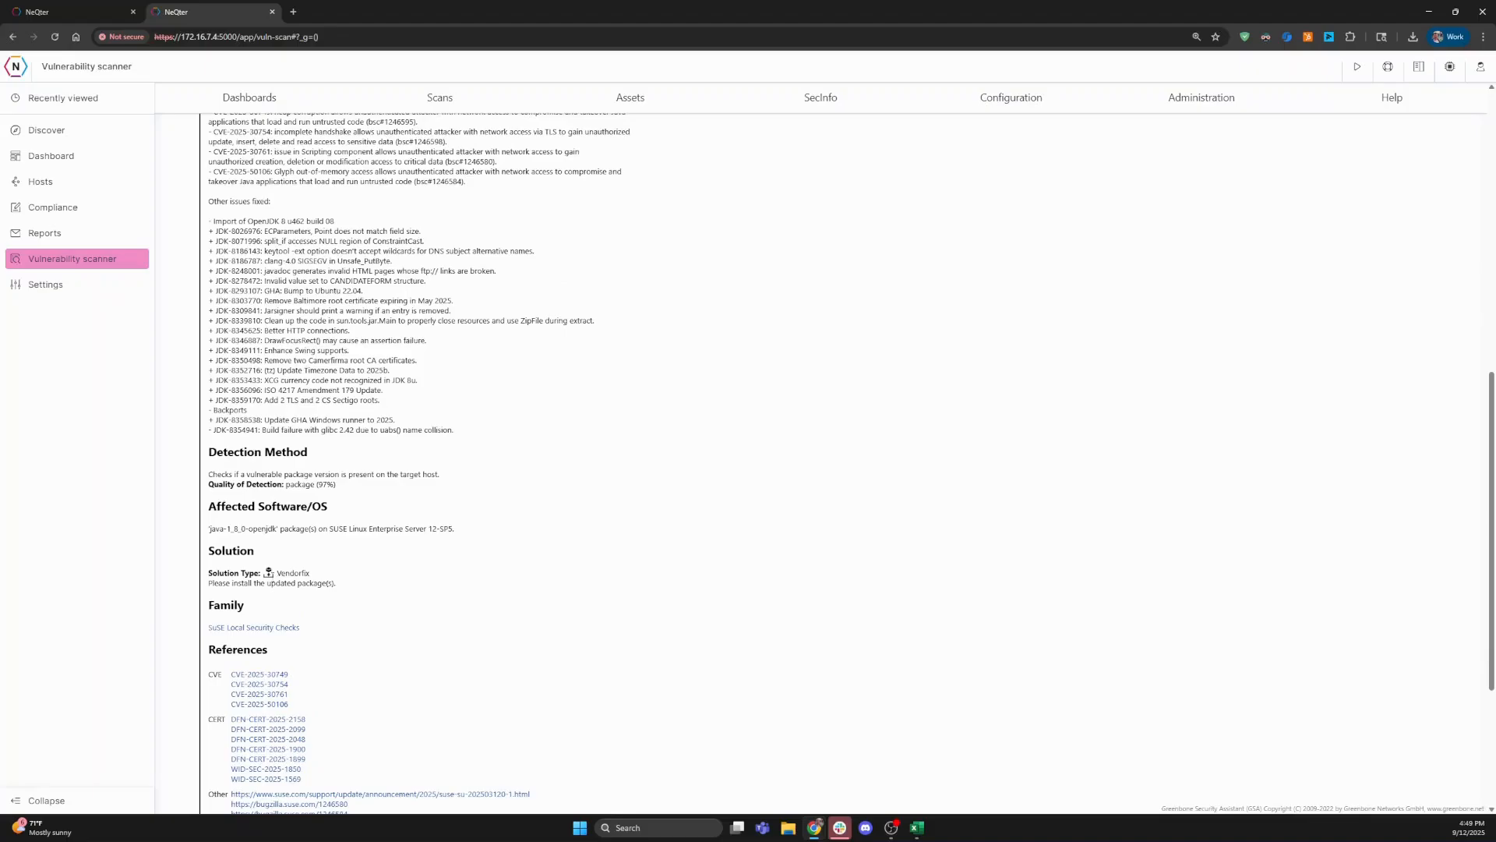
{"action": "scroll", "coordinate": [281, 578], "scroll_direction": "down", "scroll_amount": 2}
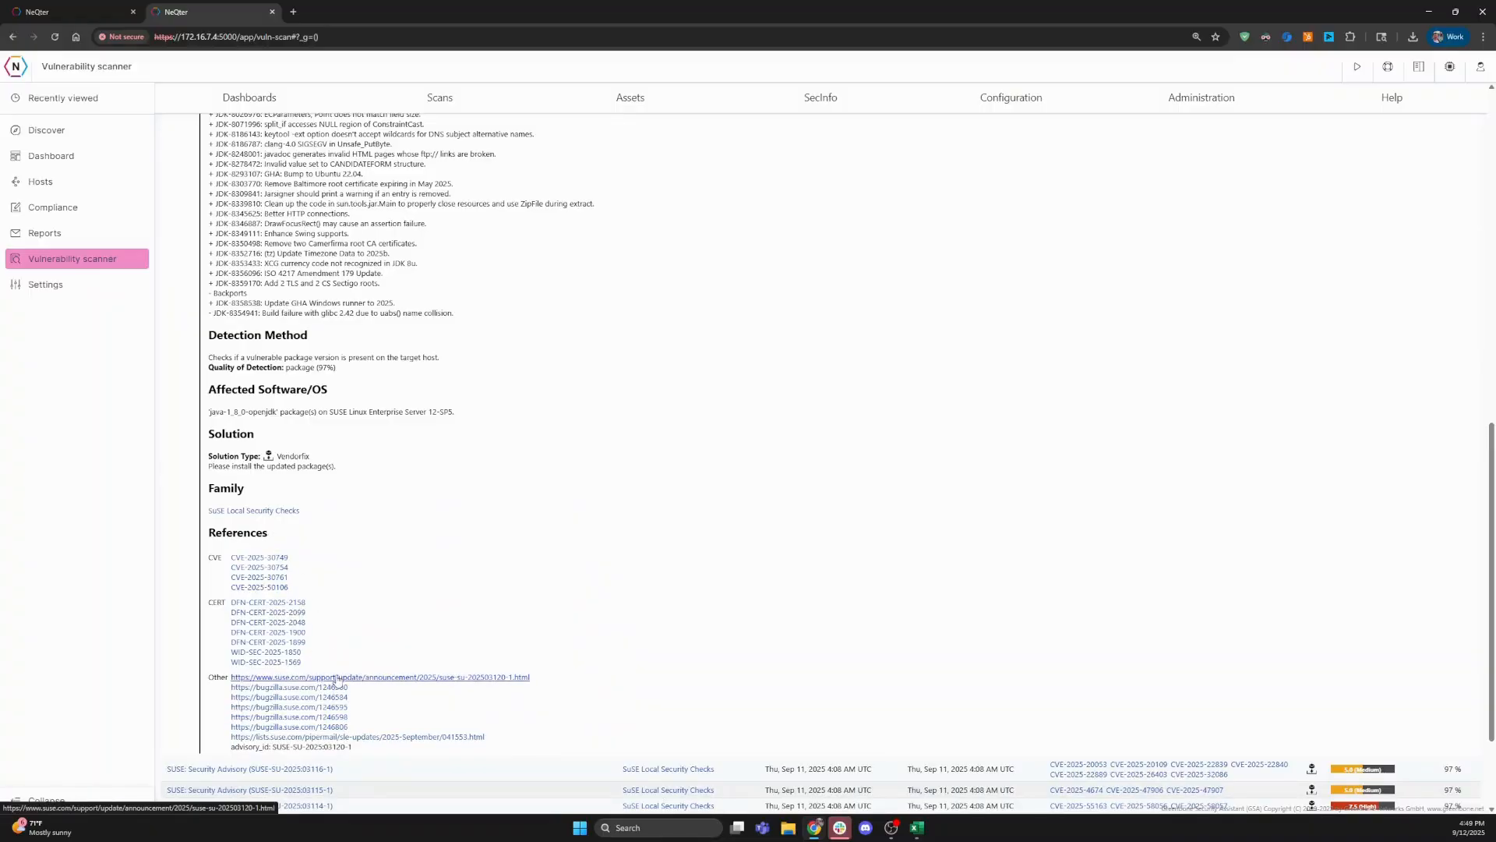
Step: Follow the advisory's suse.com reference in a maximized window, read down to the patch instructions, and leave the page
{"action": "left_click", "coordinate": [286, 678]}
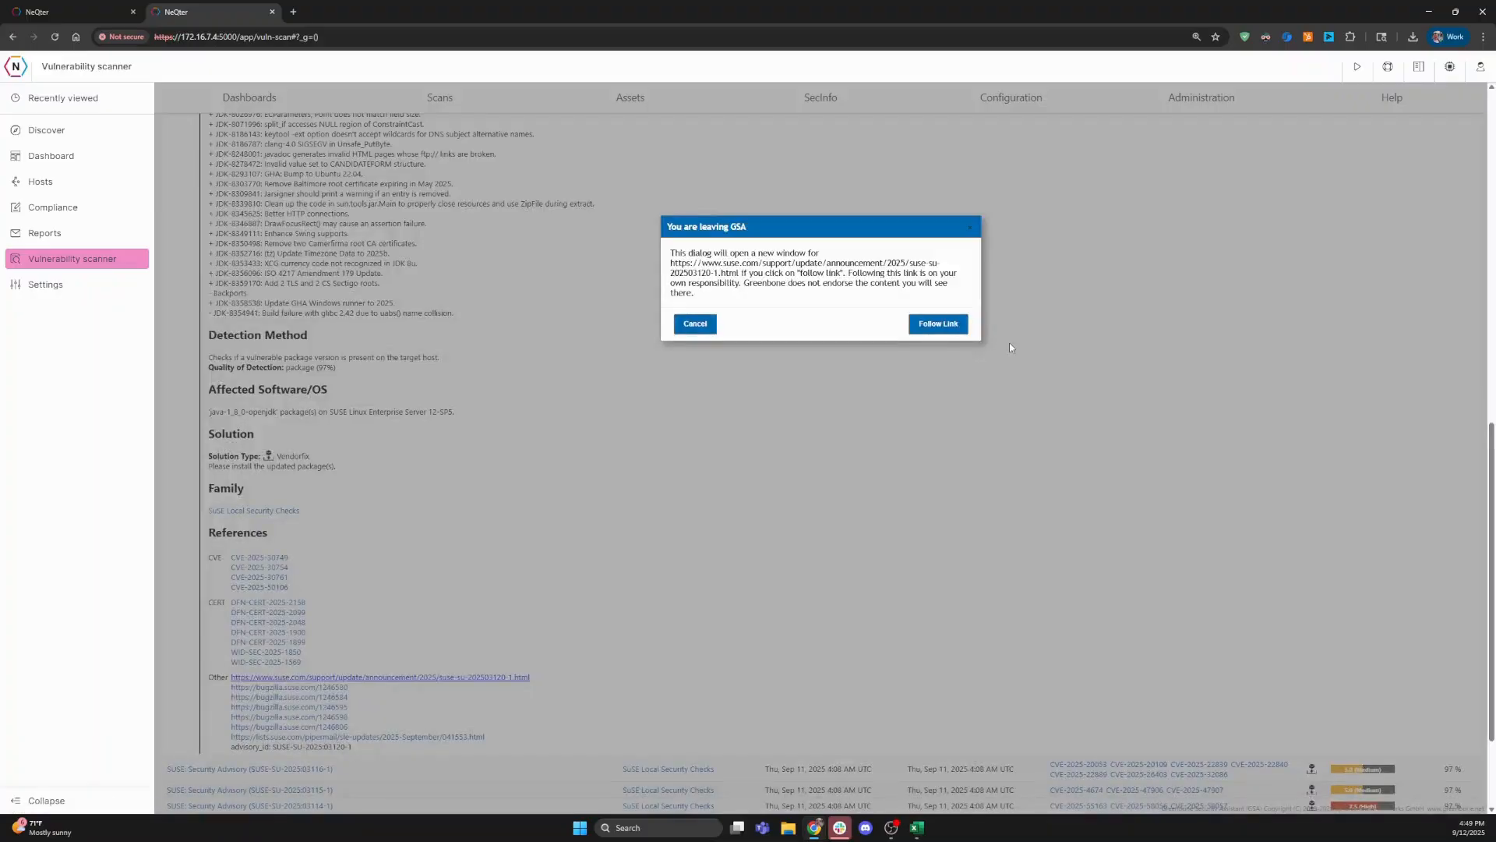
{"action": "left_click", "coordinate": [696, 324]}
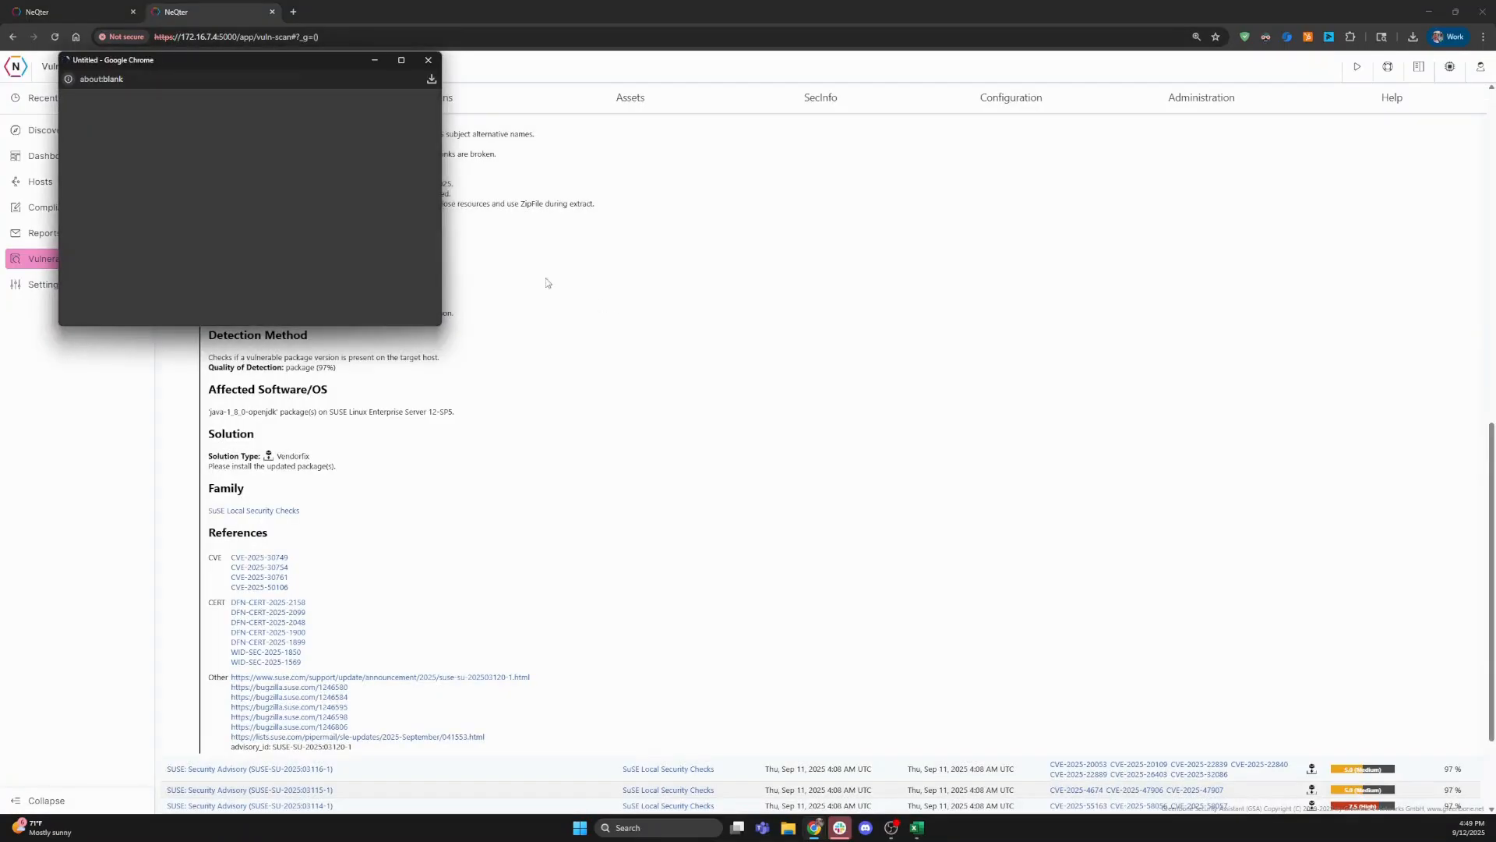
{"action": "left_click", "coordinate": [402, 60]}
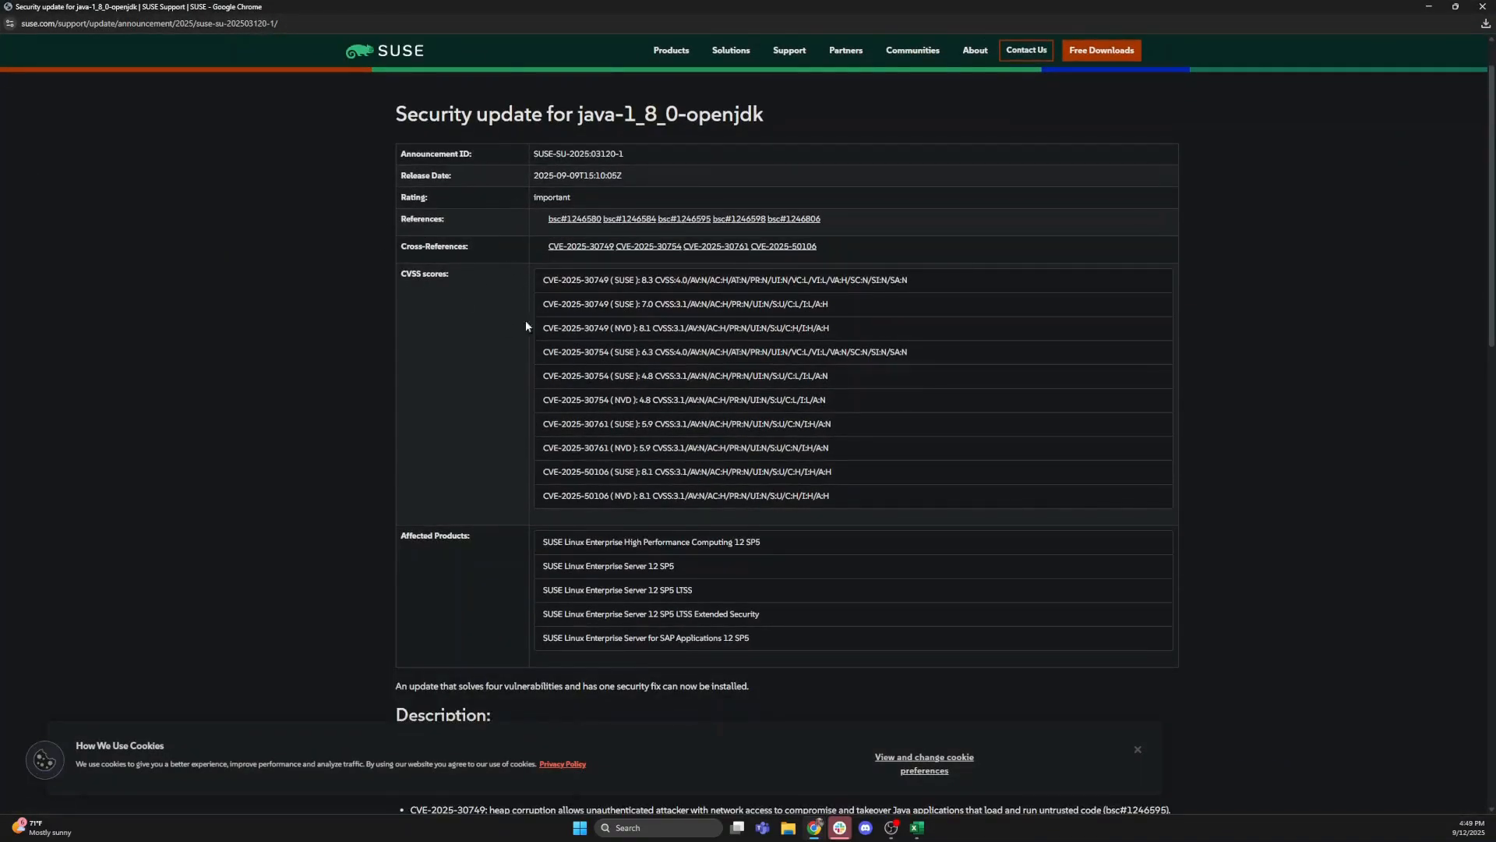
{"action": "scroll", "coordinate": [498, 335], "scroll_direction": "down", "scroll_amount": 6}
{"action": "scroll", "coordinate": [491, 384], "scroll_direction": "down", "scroll_amount": 6}
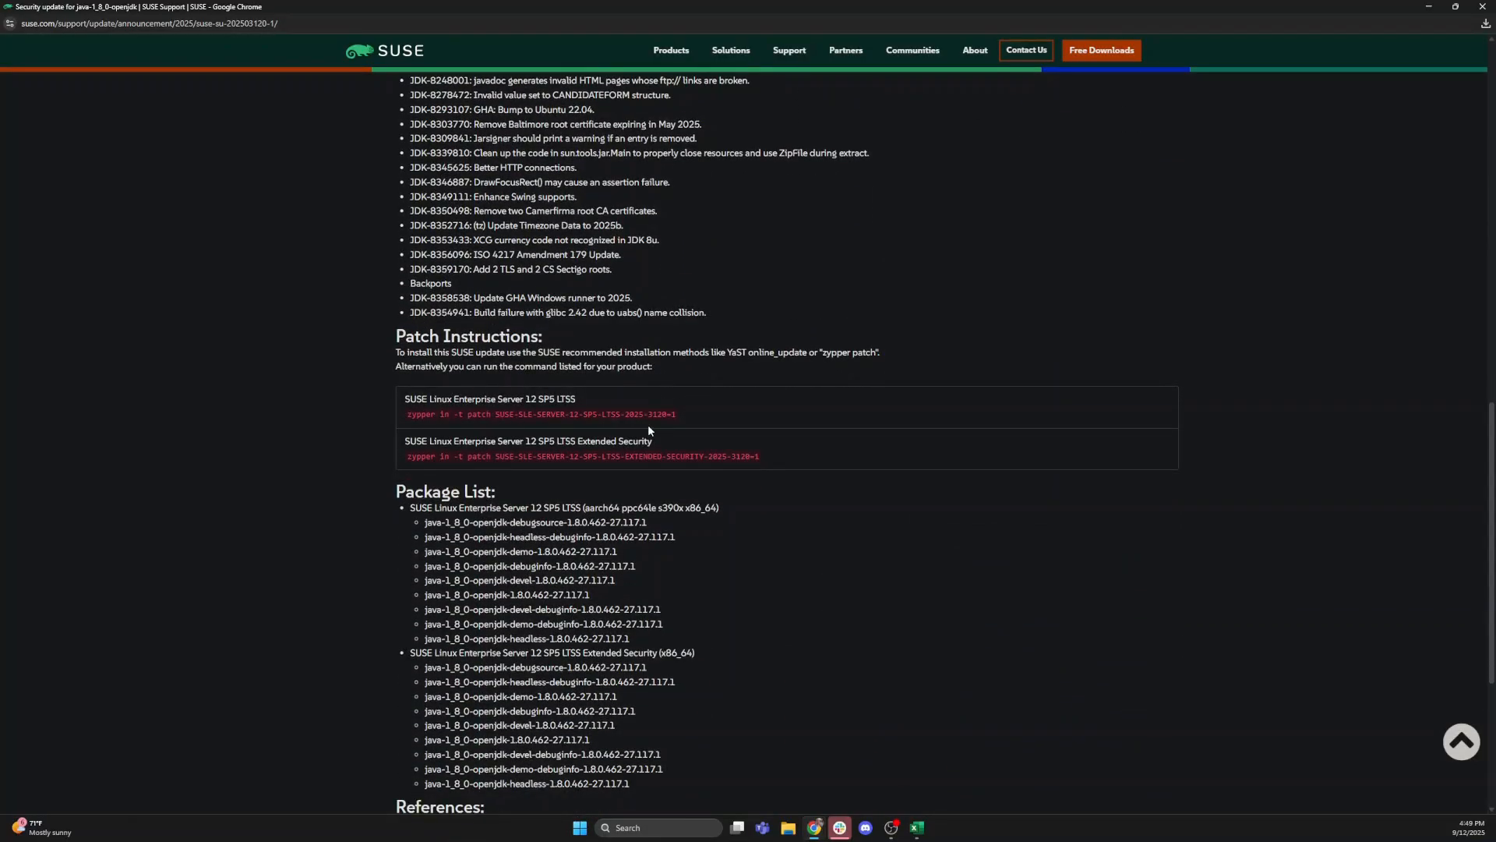
{"action": "left_click", "coordinate": [1420, 5]}
Step: Return to the scan tasks and open the Mon, Sep 8, 2025 report of the Demo LAN Full & Fast task
{"action": "scroll", "coordinate": [444, 277], "scroll_direction": "up", "scroll_amount": 9}
{"action": "scroll", "coordinate": [446, 279], "scroll_direction": "up", "scroll_amount": 2}
{"action": "mouse_move", "coordinate": [443, 100]}
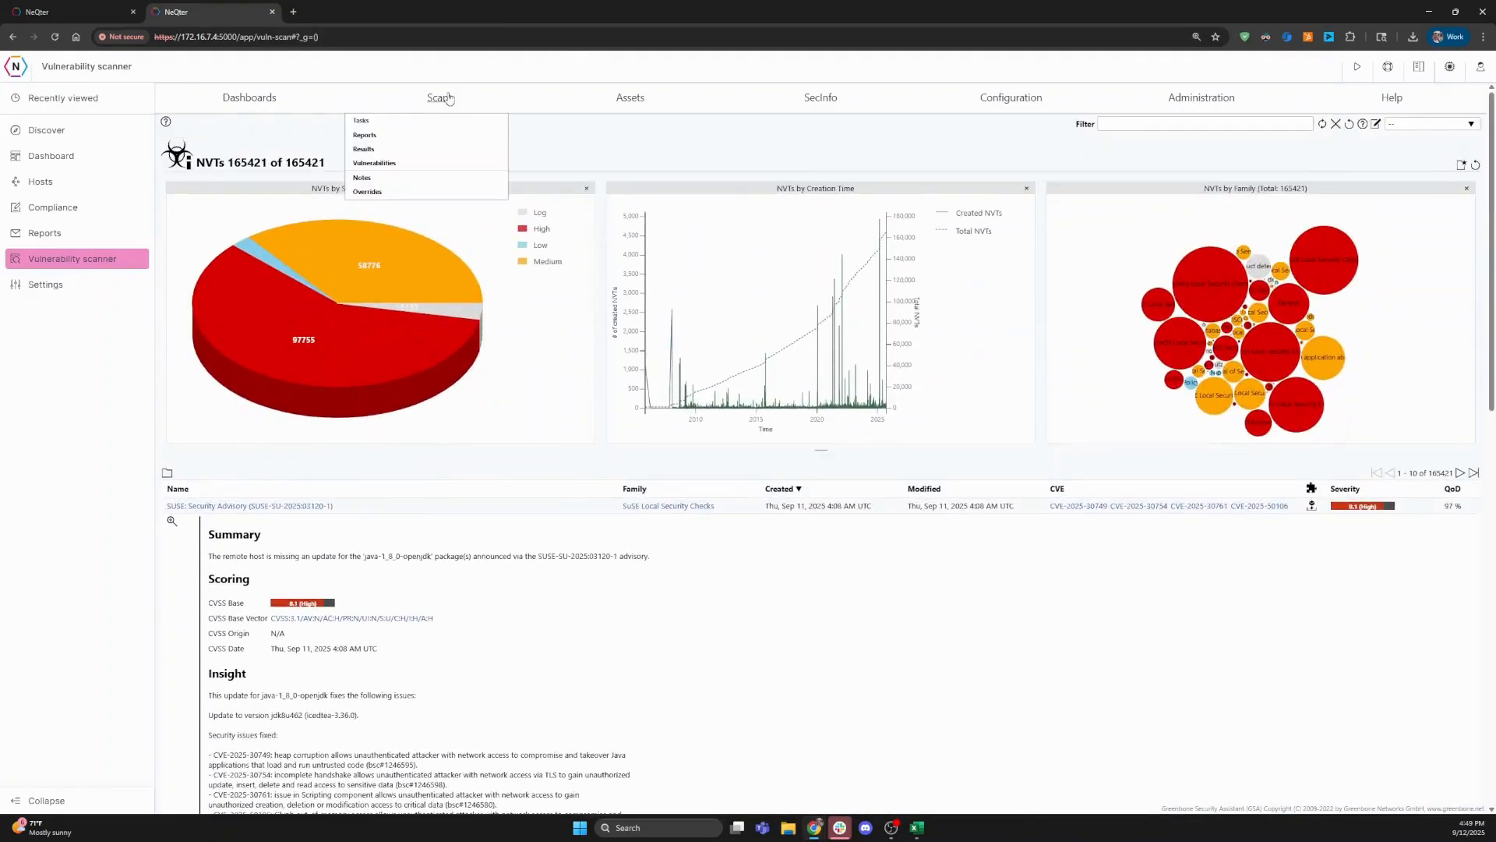
{"action": "left_click", "coordinate": [416, 122]}
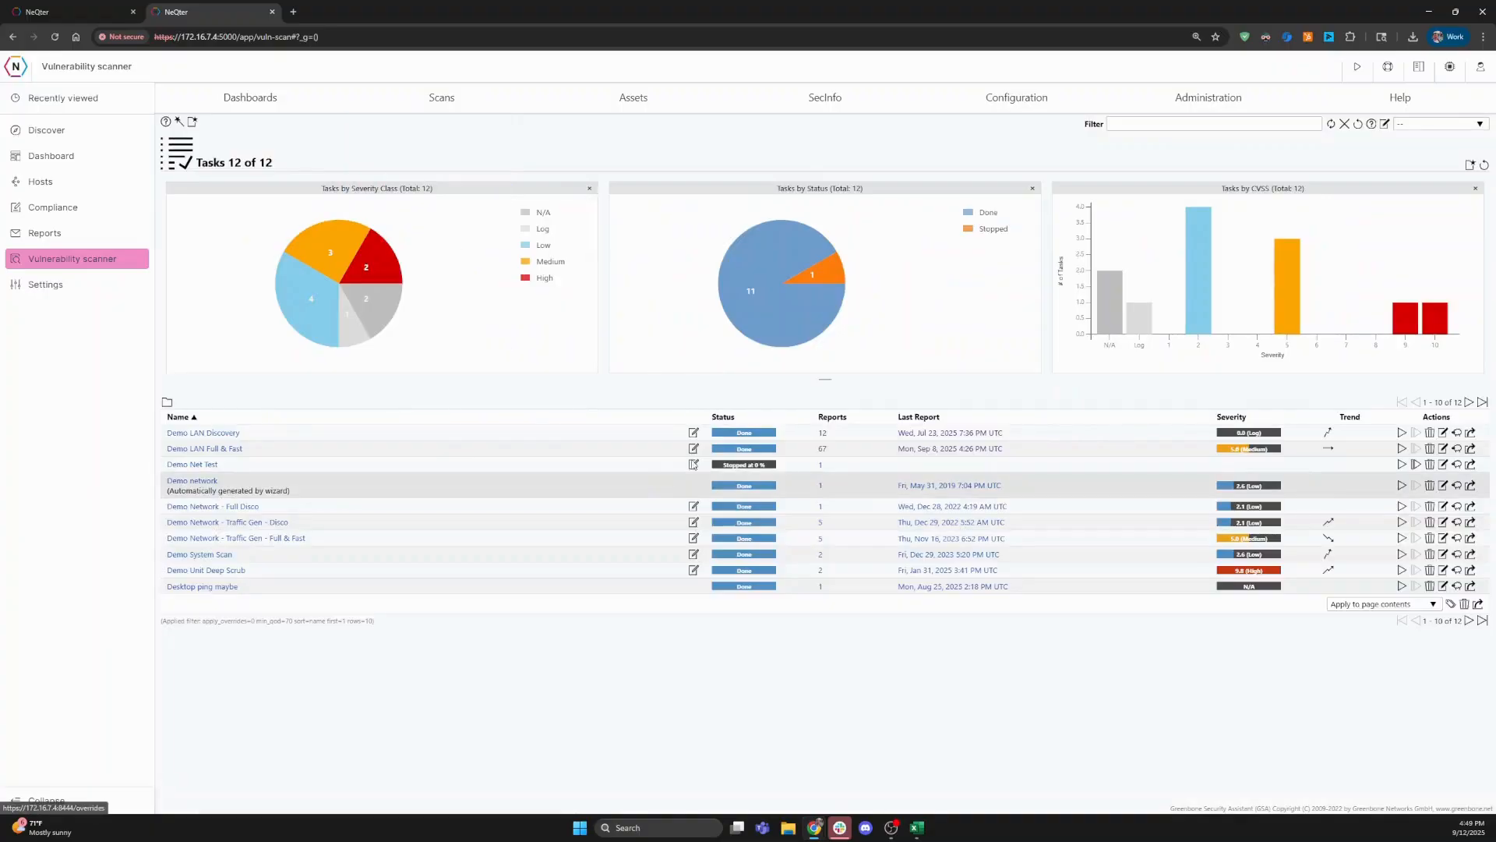
{"action": "left_click", "coordinate": [823, 450]}
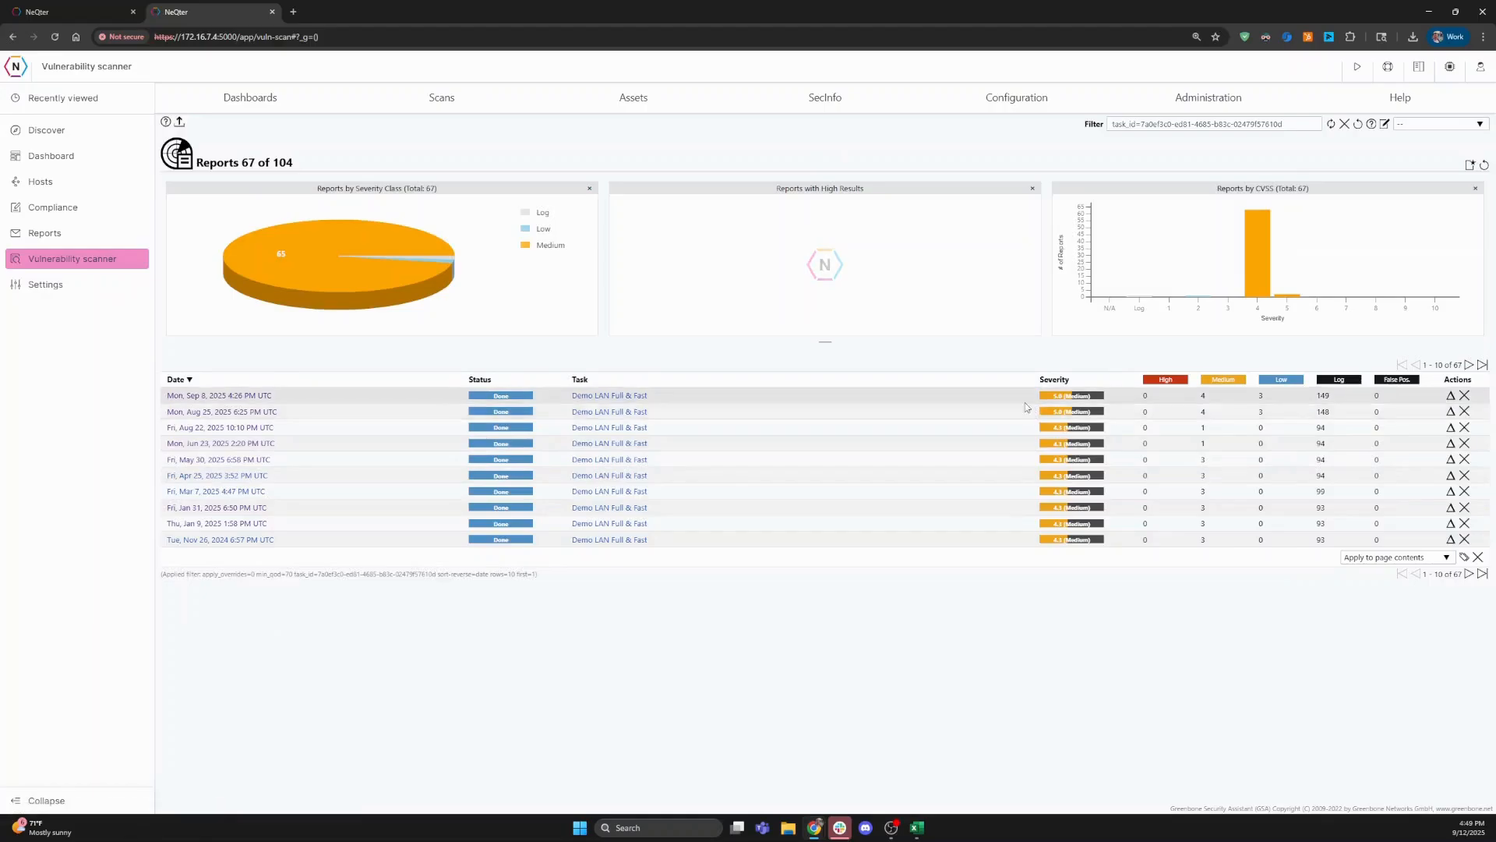
{"action": "left_click", "coordinate": [211, 399]}
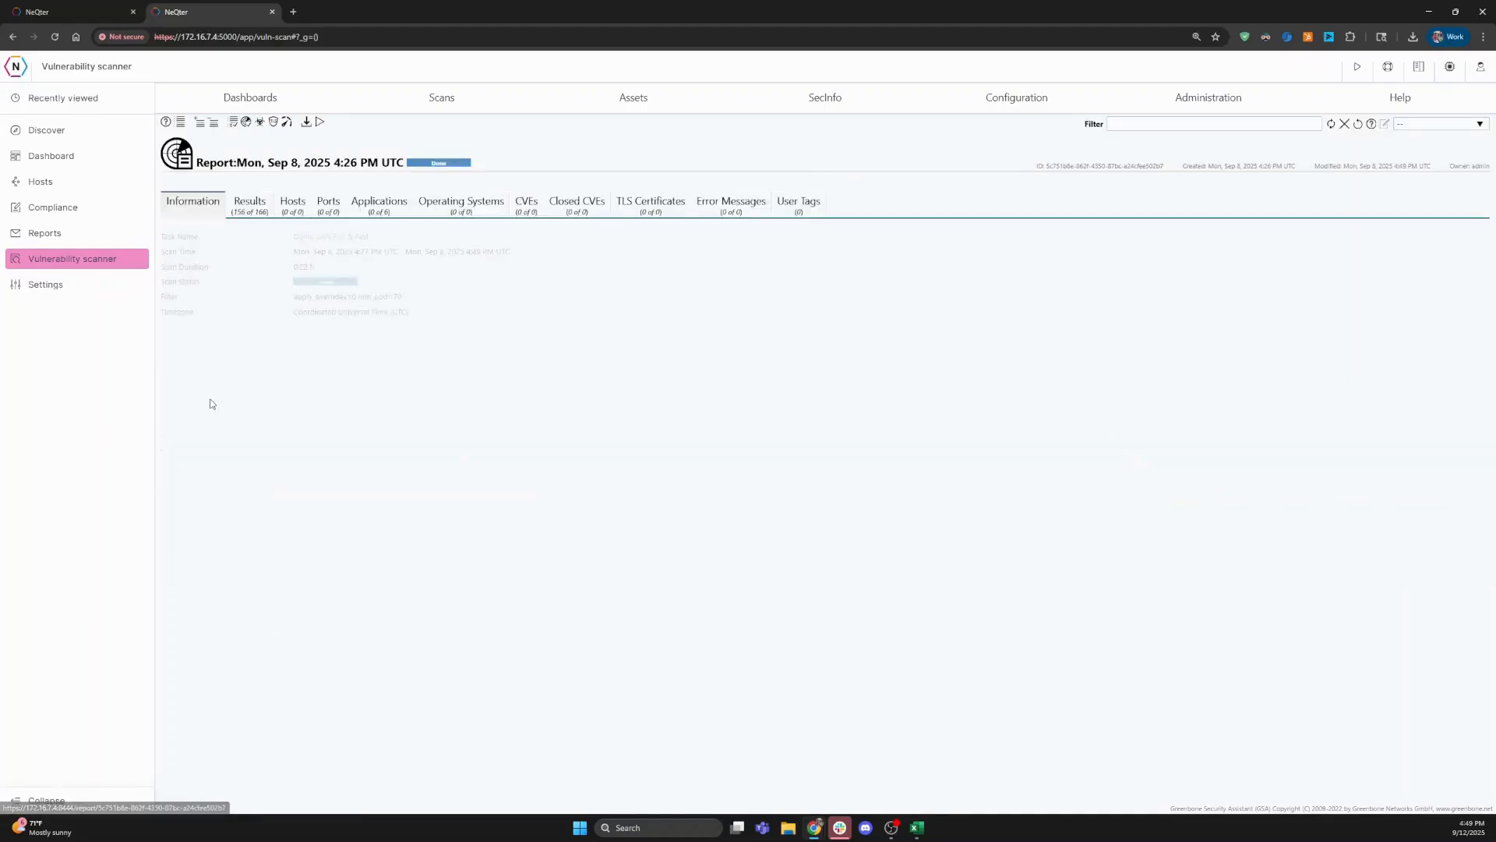
Step: Show the report's results and read the DCE/RPC and MSRPC Services Enumeration Reporting finding for host 192.168.2.18, including its solution and severity
{"action": "left_click", "coordinate": [256, 207]}
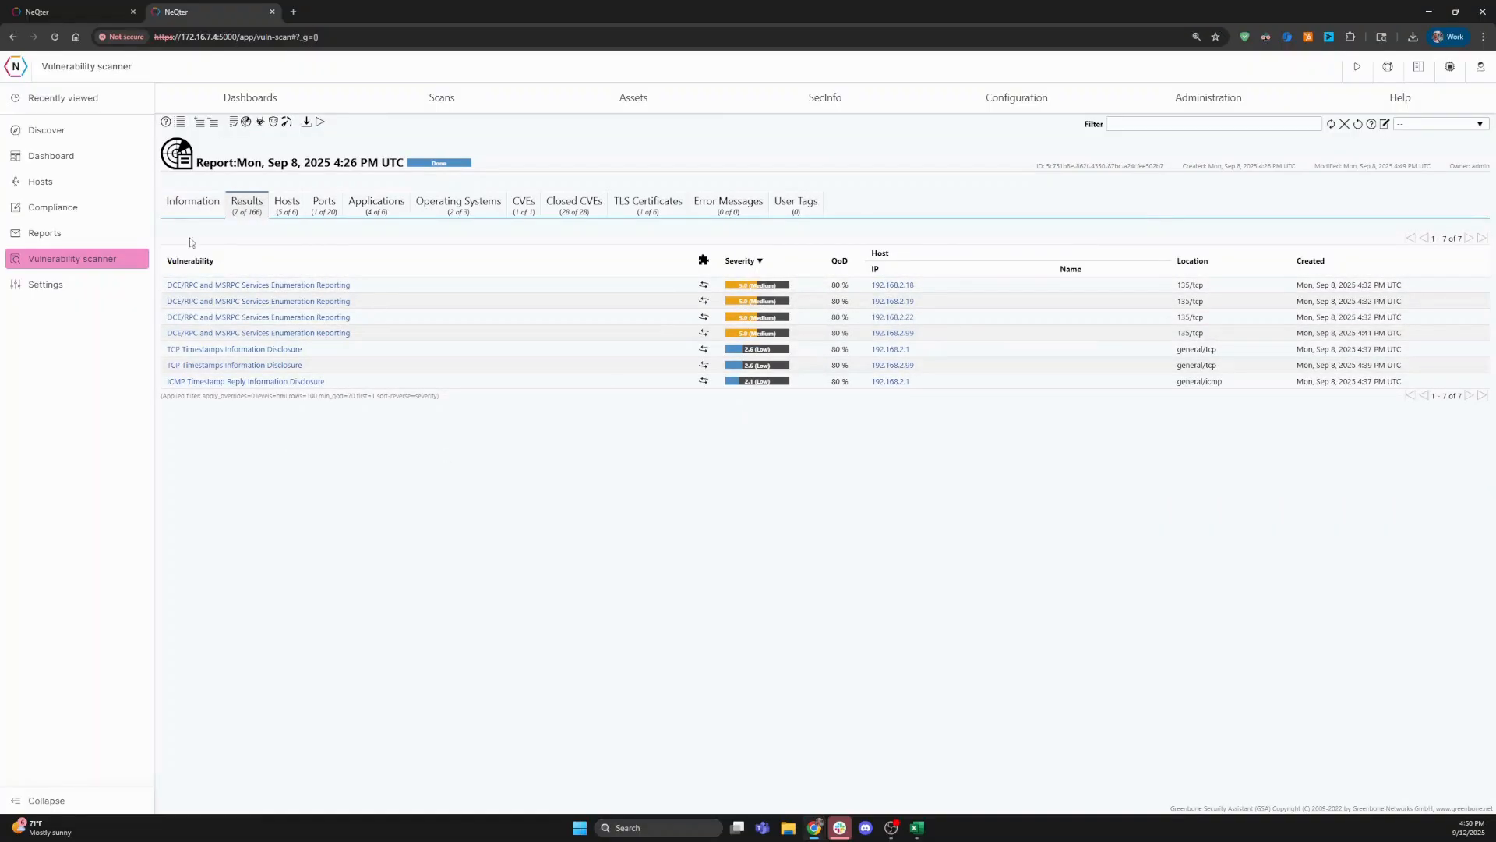
{"action": "left_click", "coordinate": [209, 285]}
{"action": "scroll", "coordinate": [280, 331], "scroll_direction": "down", "scroll_amount": 2}
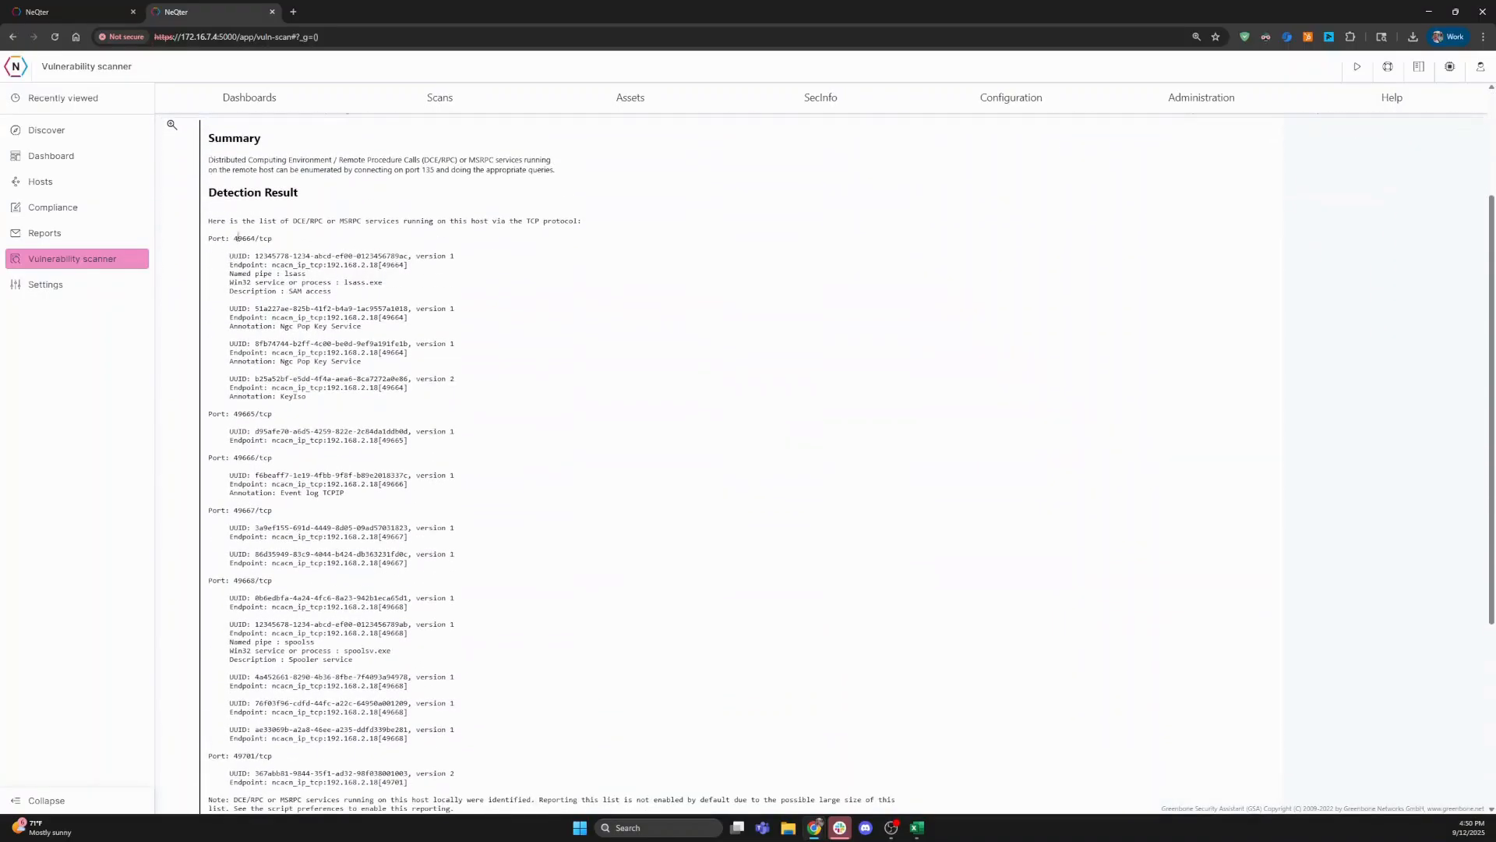
{"action": "scroll", "coordinate": [237, 238], "scroll_direction": "down", "scroll_amount": 4}
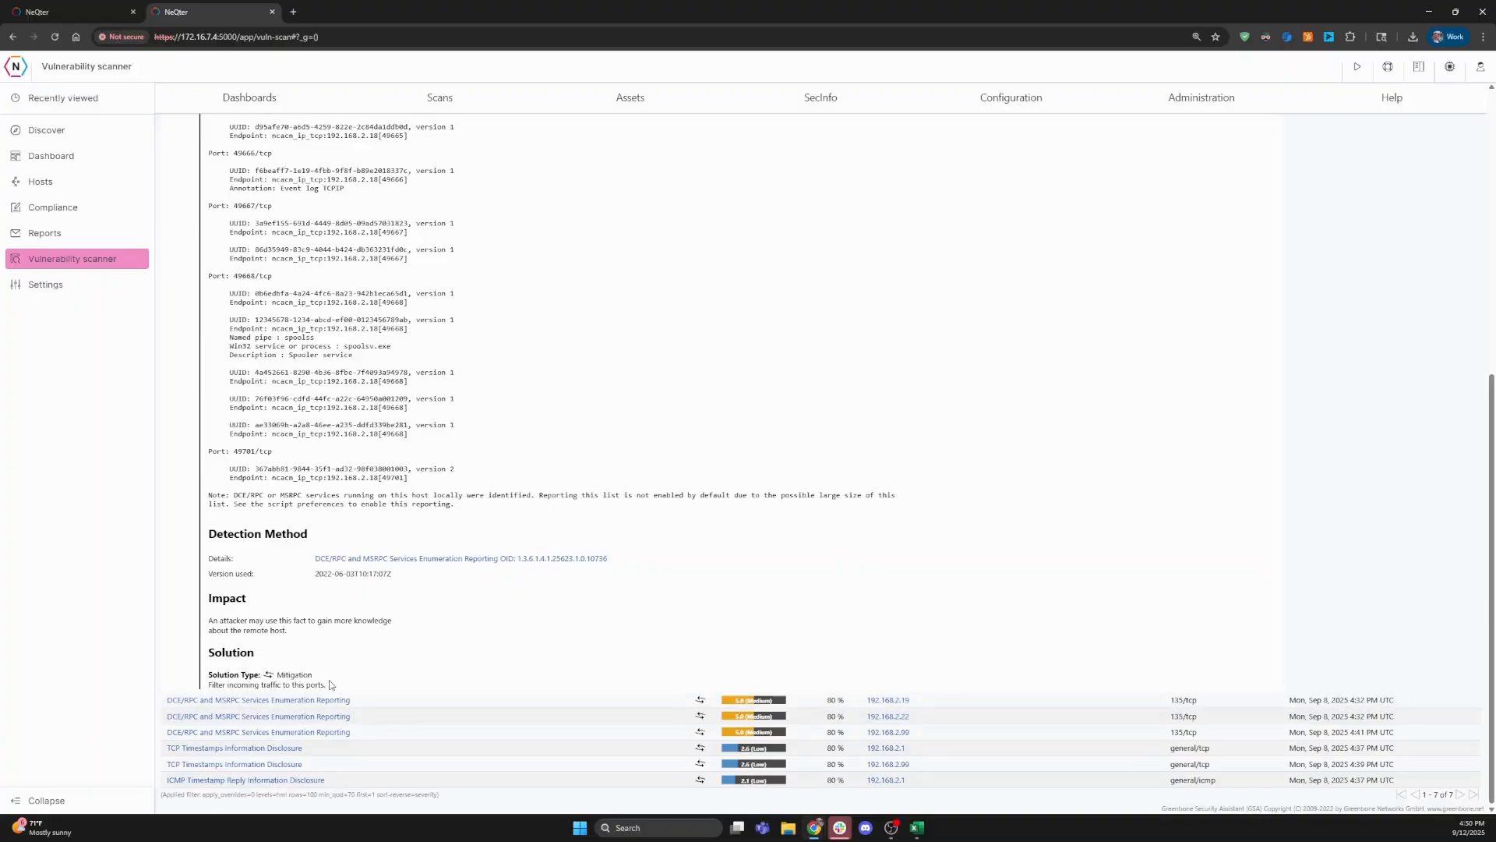
{"action": "left_click_drag", "start_coordinate": [326, 684], "coordinate": [209, 692]}
{"action": "scroll", "coordinate": [333, 682], "scroll_direction": "up", "scroll_amount": 5}
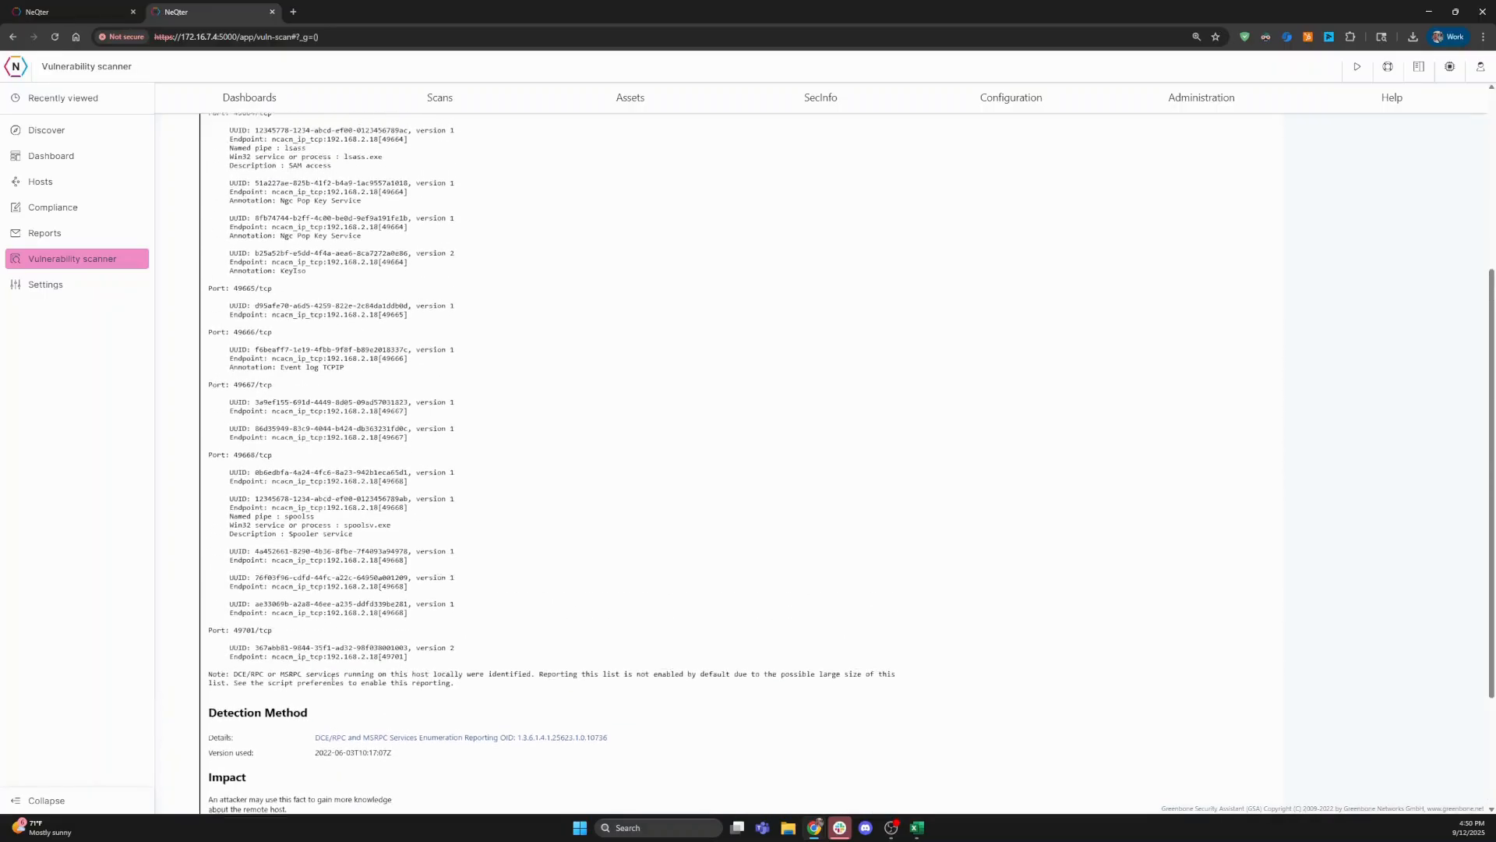
{"action": "scroll", "coordinate": [332, 671], "scroll_direction": "up", "scroll_amount": 2}
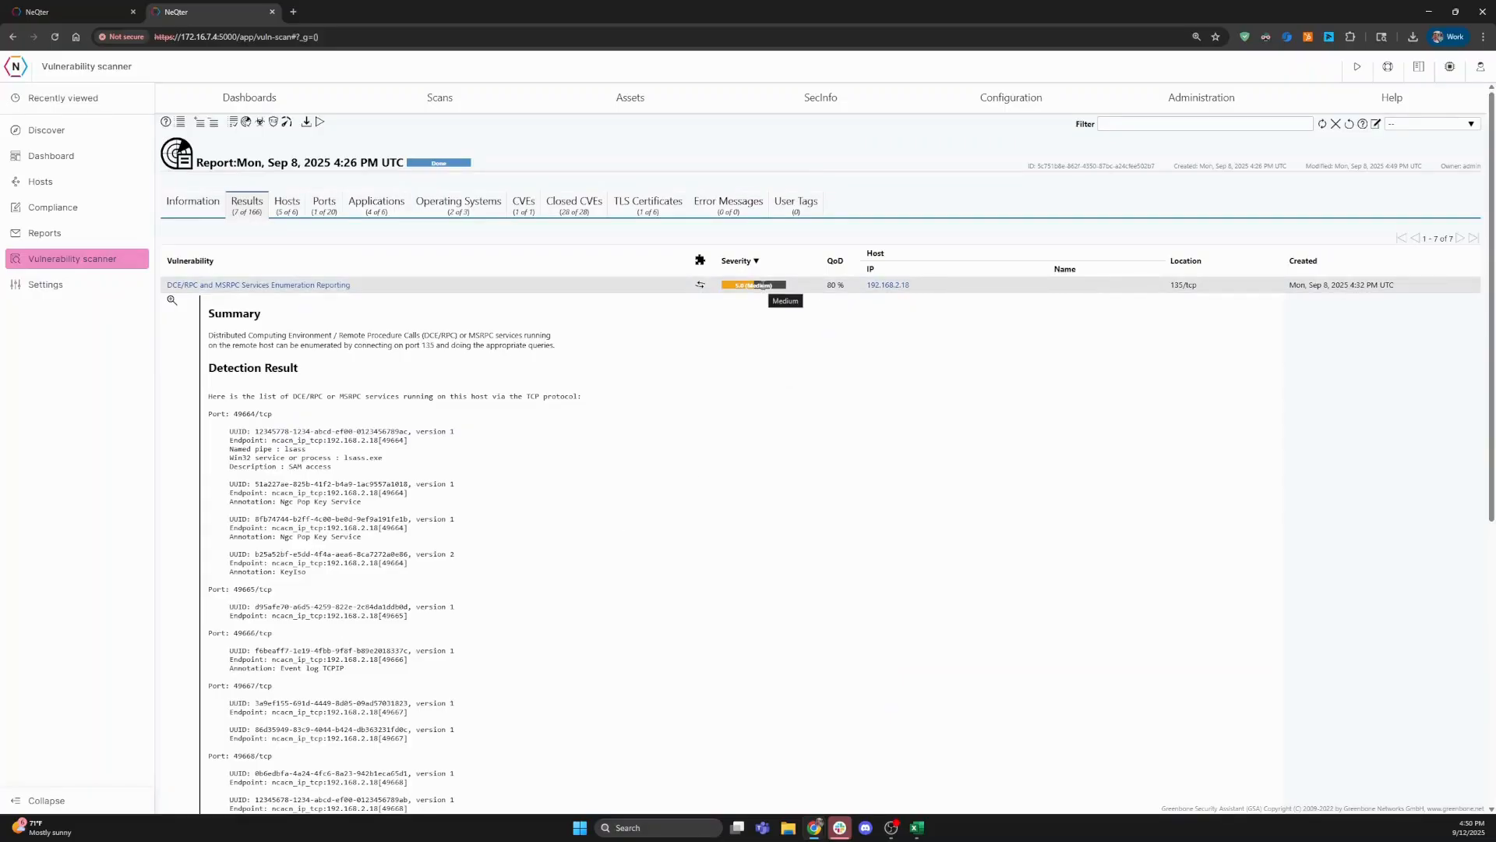
Step: View the report's hosts and ports, and update the report filter to include the Log severity class
{"action": "left_click", "coordinate": [292, 216]}
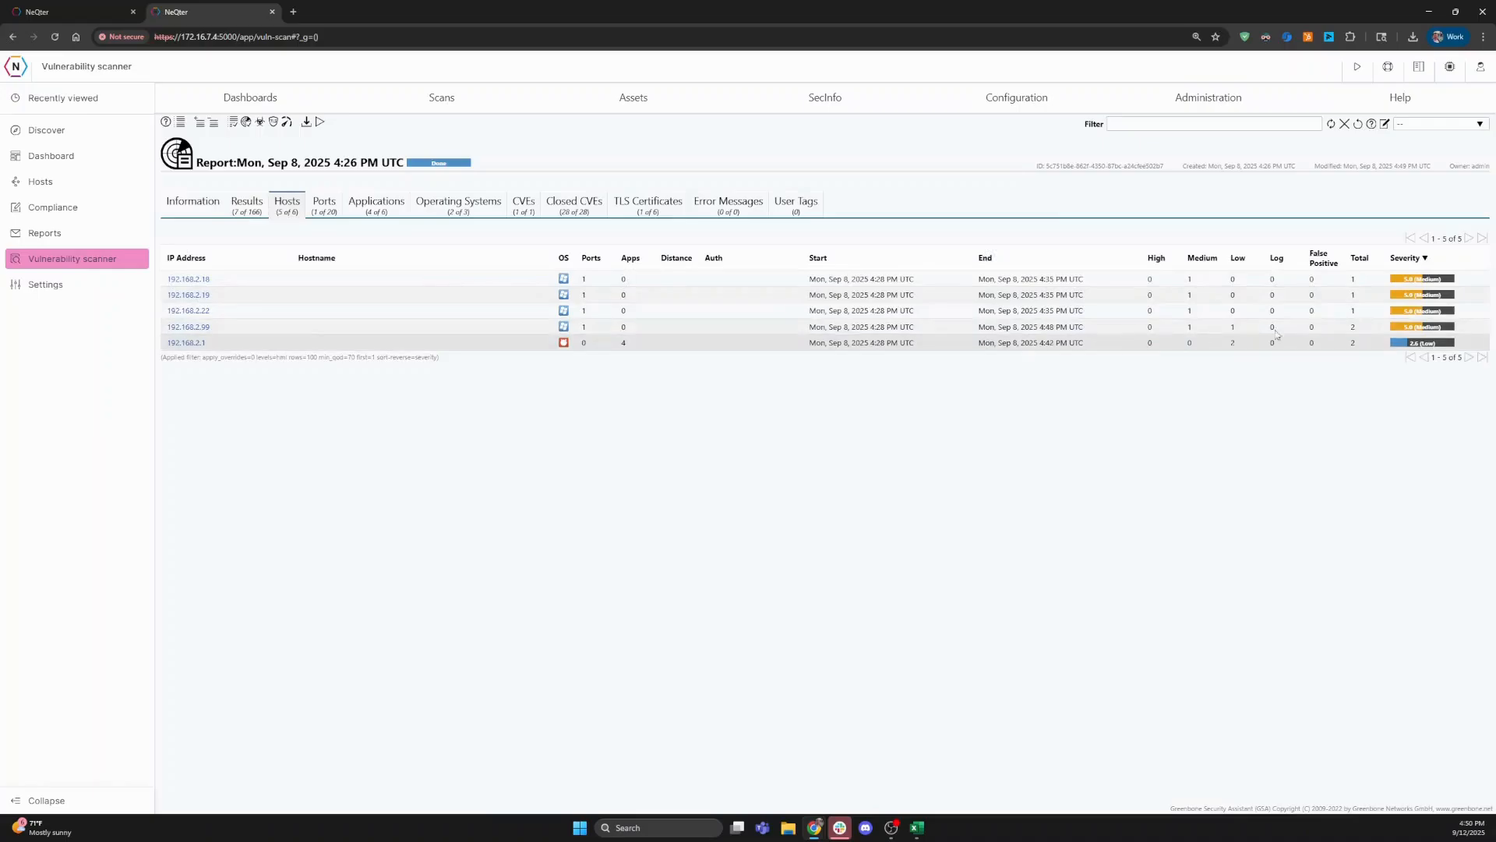
{"action": "left_click", "coordinate": [326, 212]}
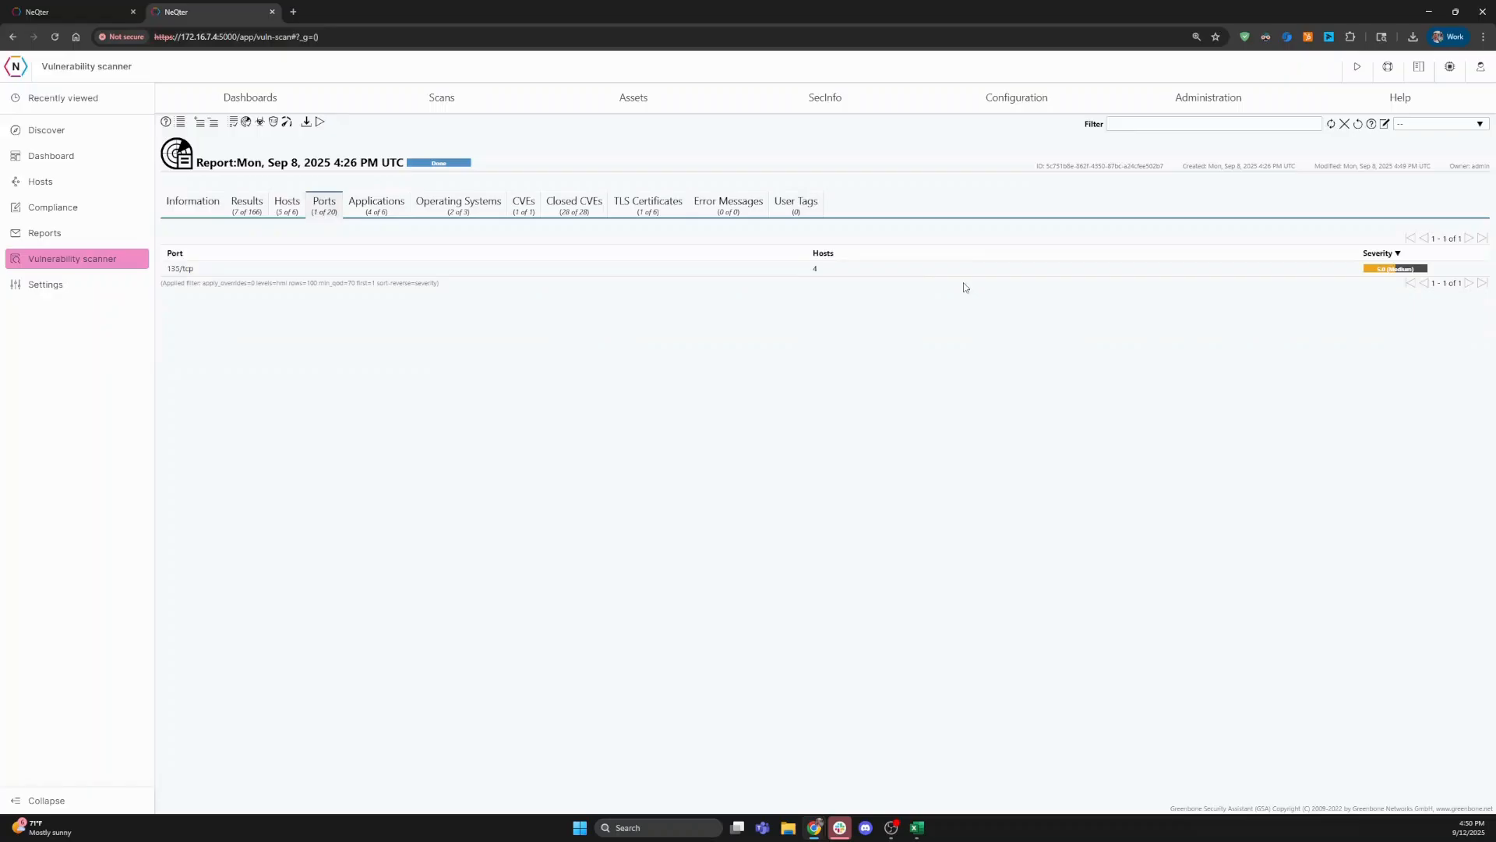
{"action": "left_click", "coordinate": [1385, 124]}
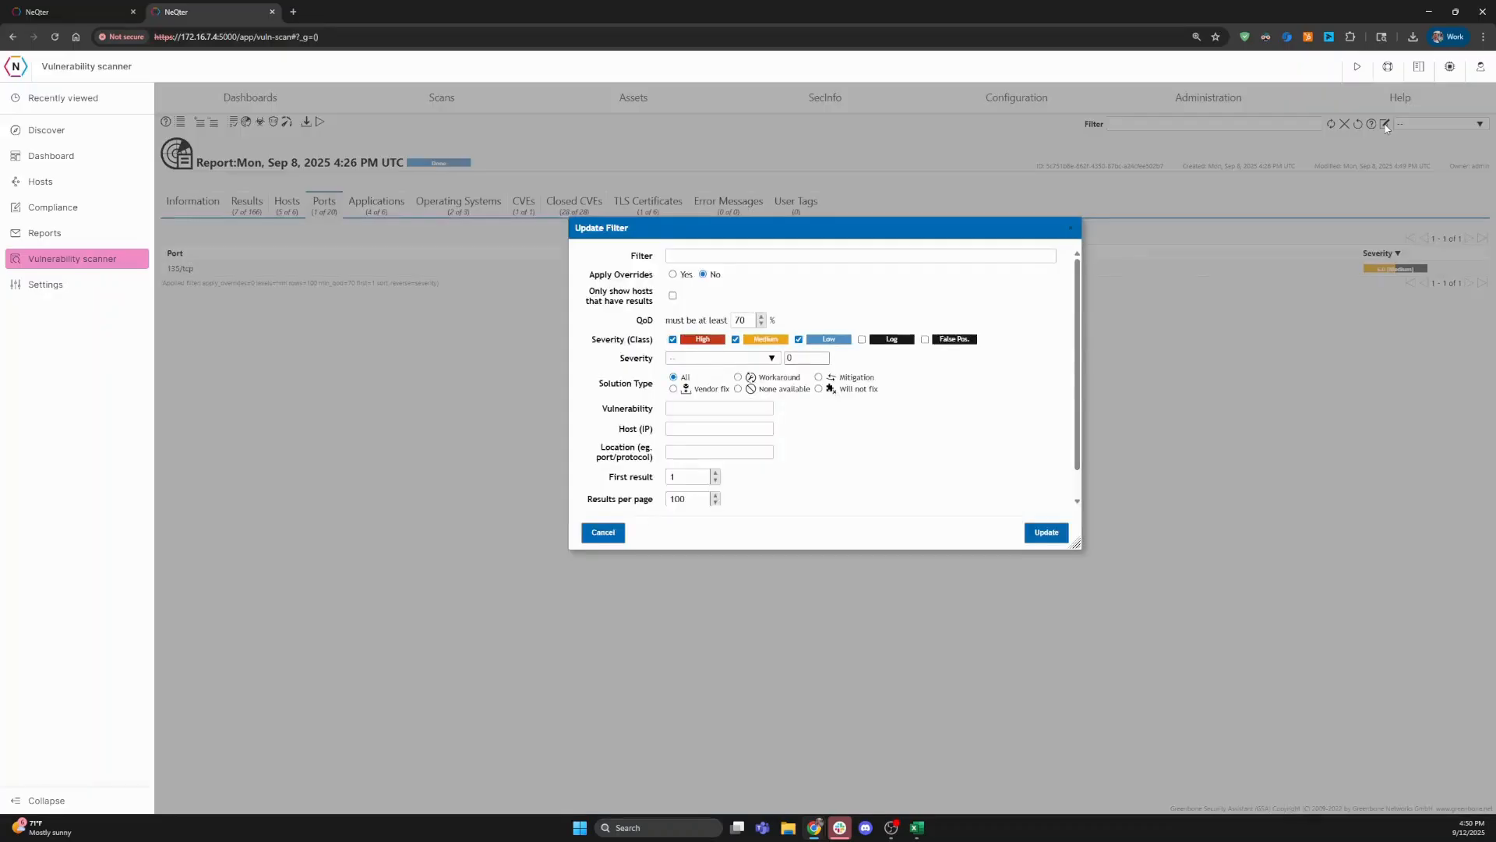
{"action": "left_click", "coordinate": [862, 340]}
{"action": "left_click", "coordinate": [1043, 533]}
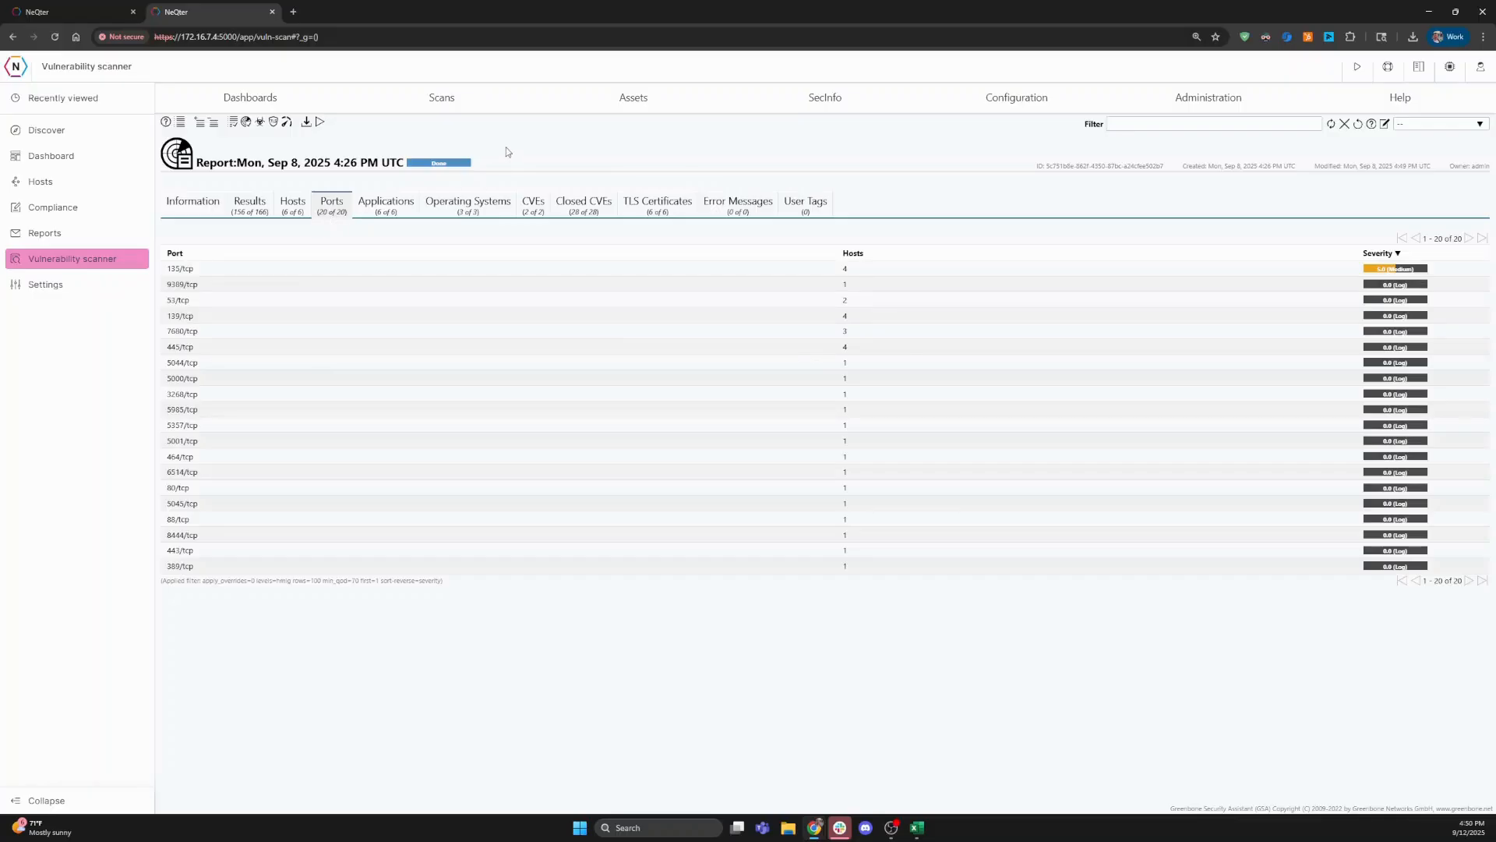
Step: Switch the browser to full screen and view the report's operating systems and TLS certificates
{"action": "key", "text": "F11"}
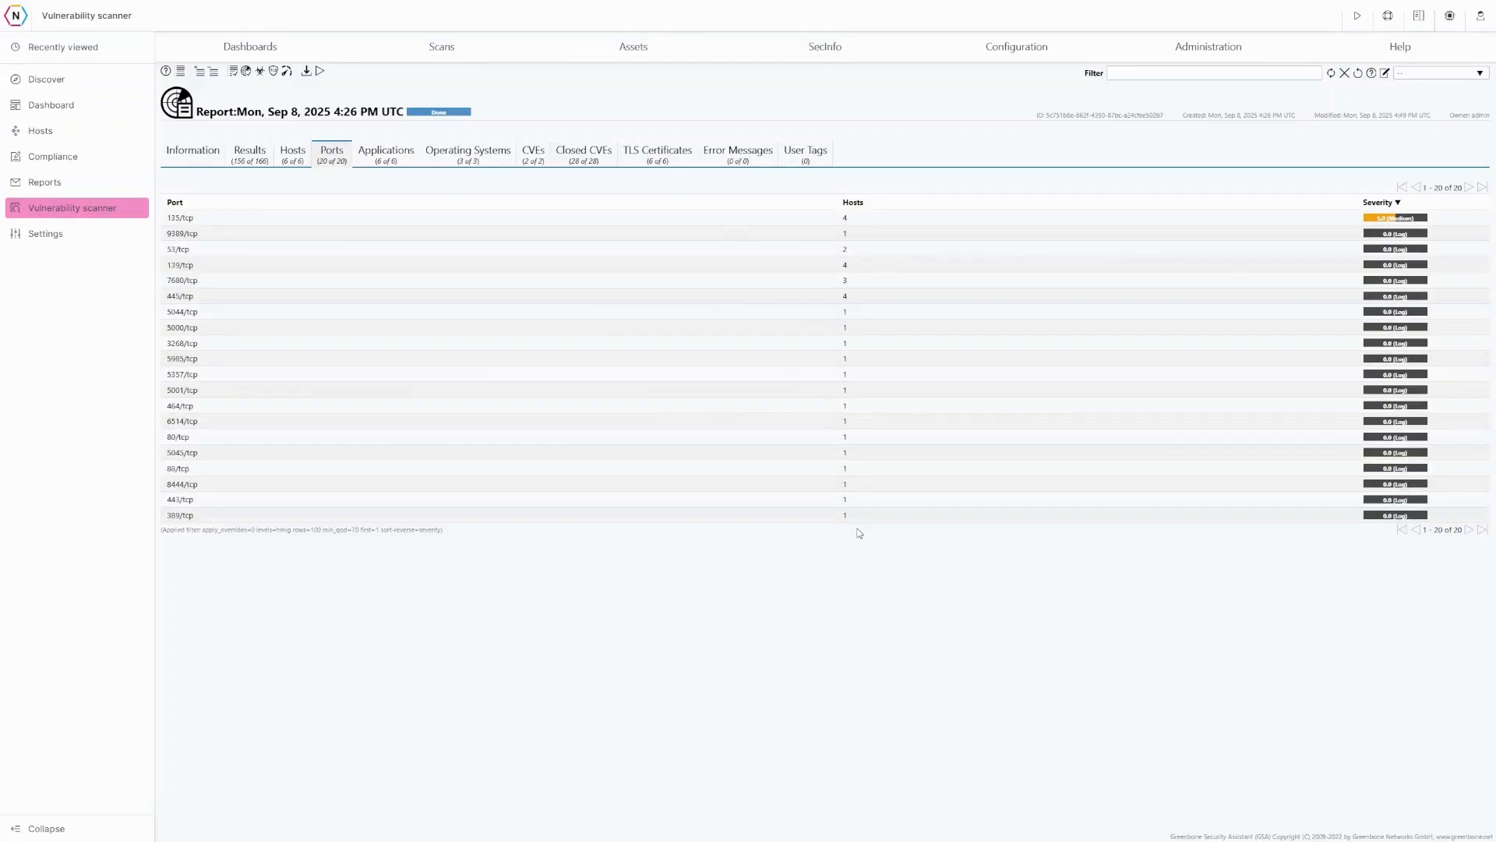
{"action": "left_click", "coordinate": [452, 156]}
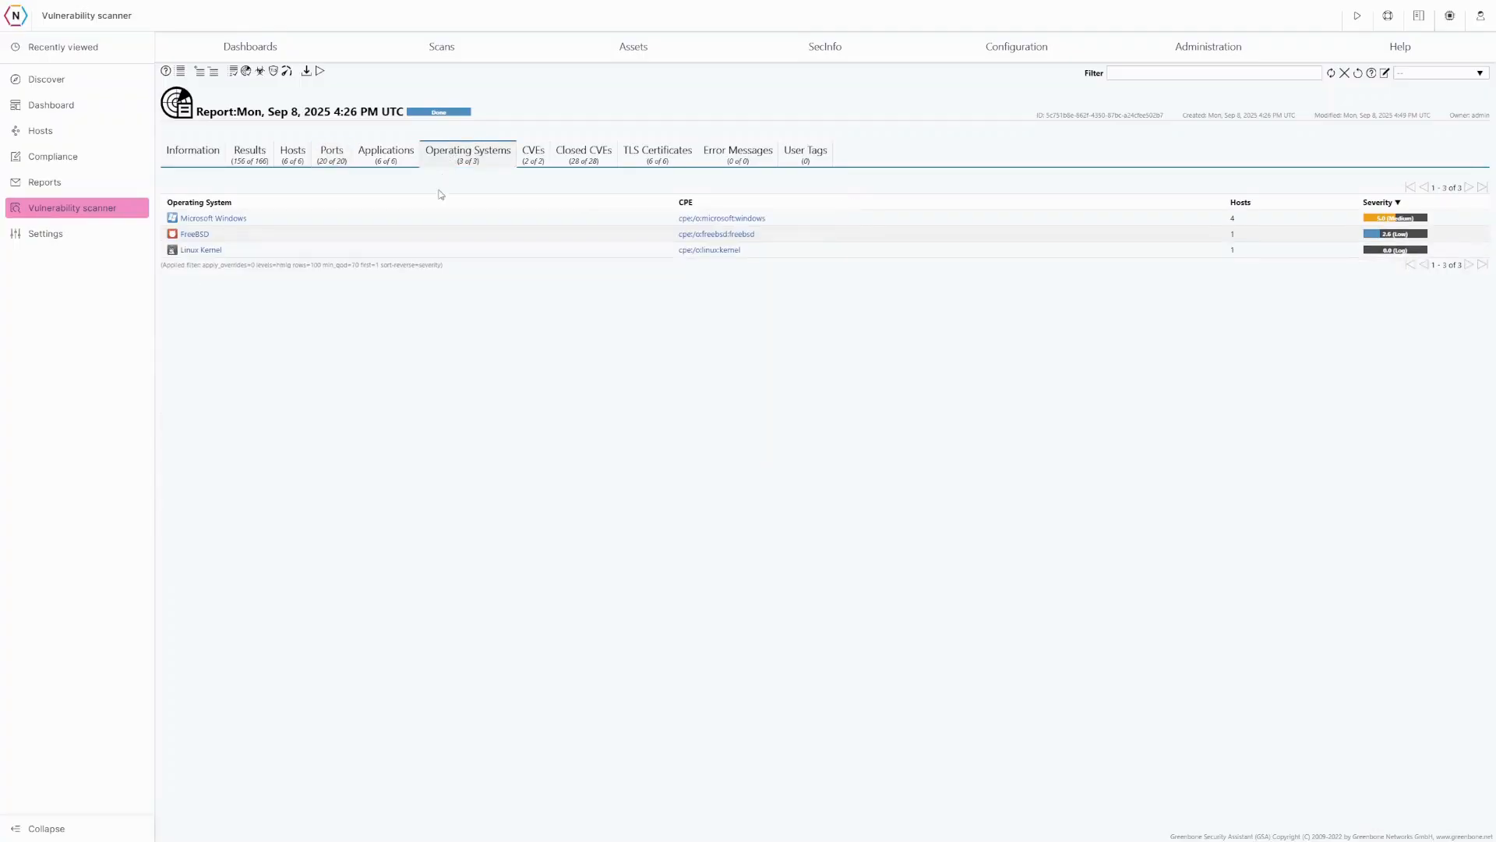
{"action": "left_click", "coordinate": [673, 161]}
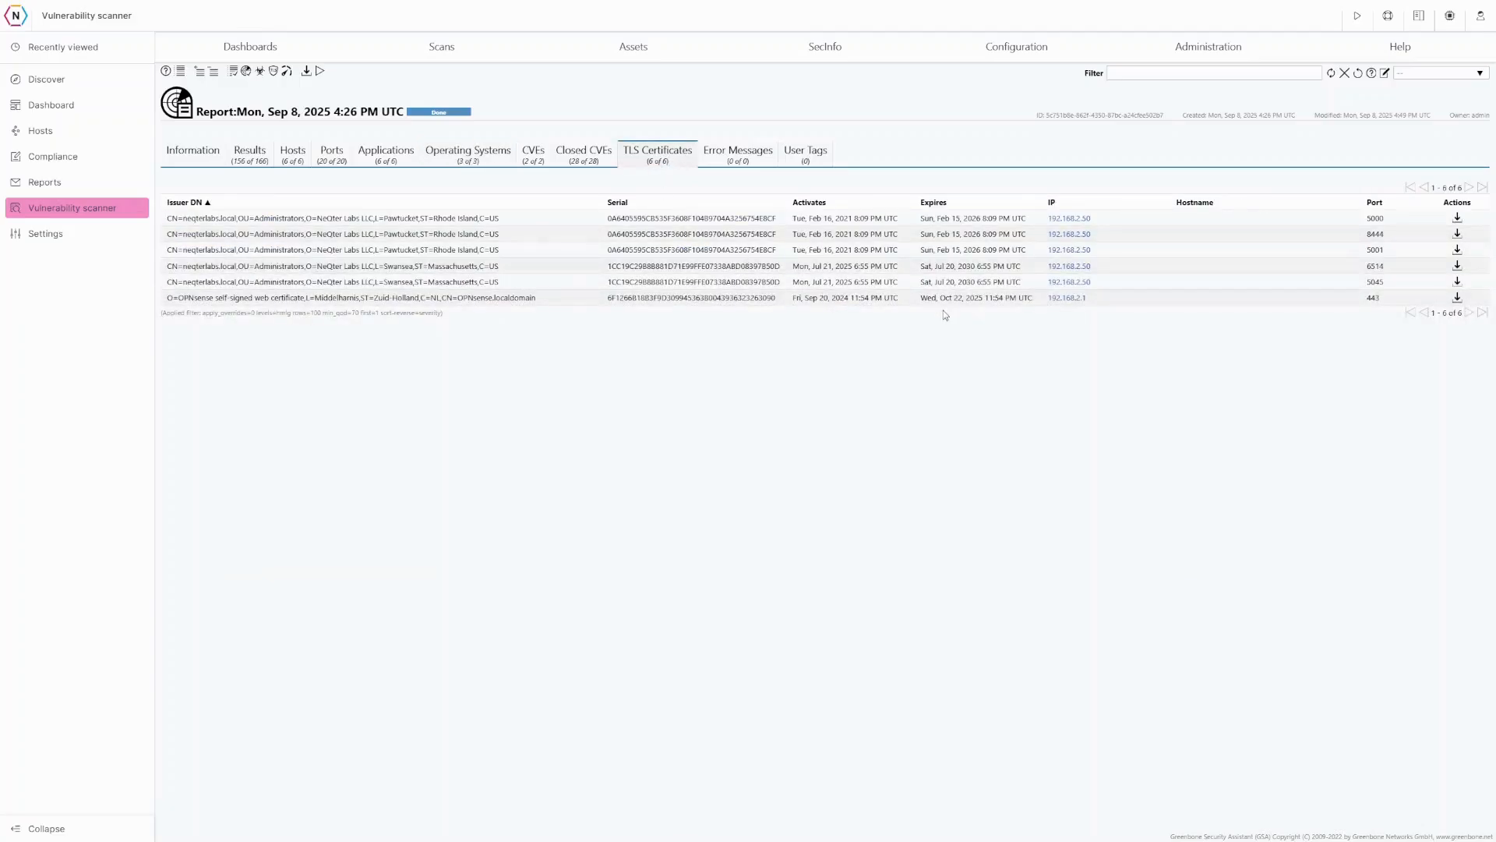
Step: View the scan report's hosts and results, and explore the Hosts Topology chart in the scanner's host assets
{"action": "left_click", "coordinate": [302, 162]}
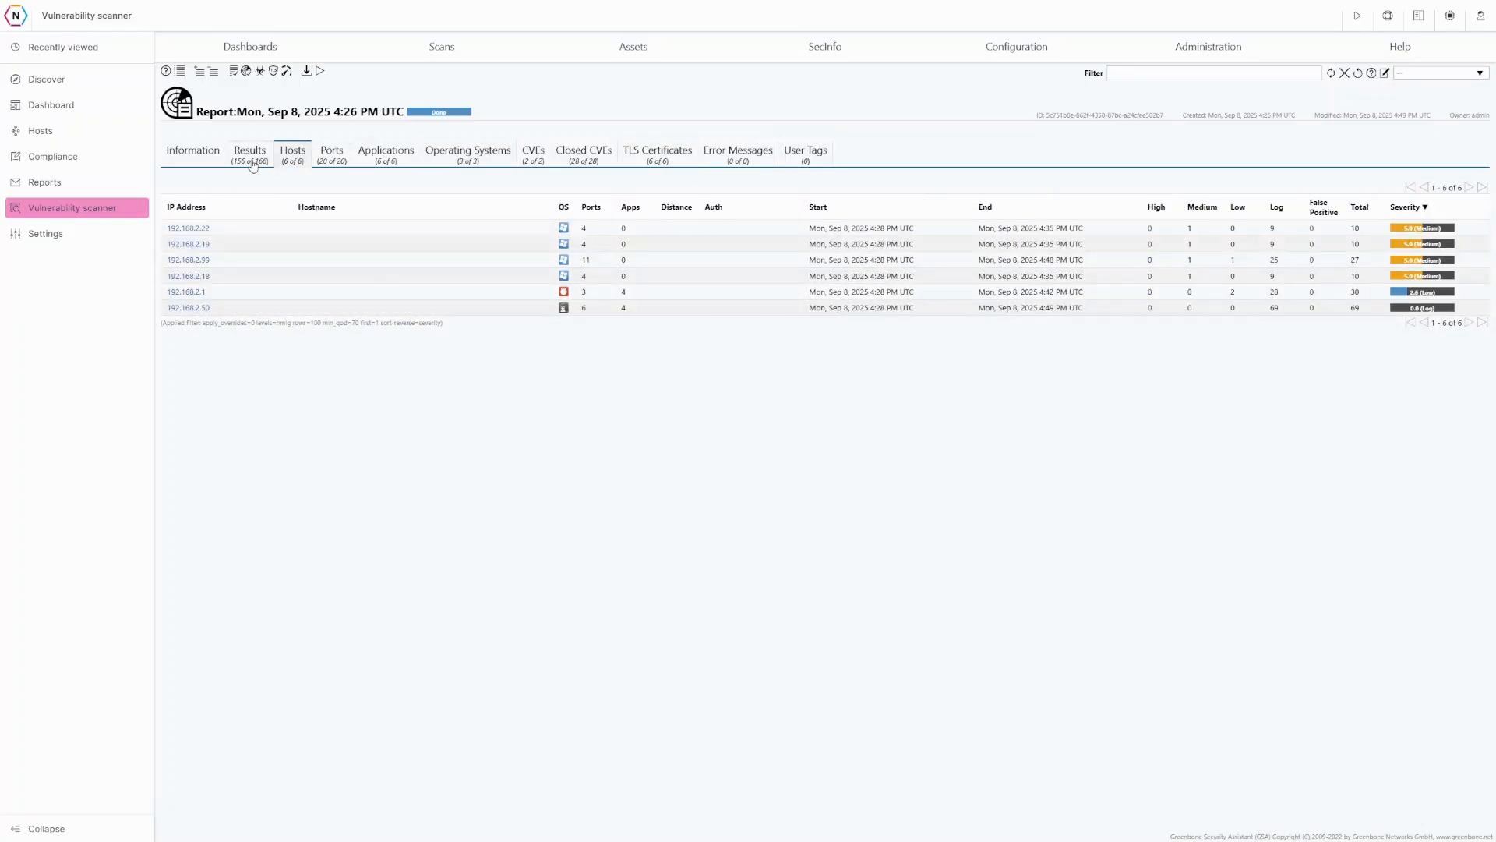
{"action": "left_click", "coordinate": [268, 163]}
{"action": "mouse_move", "coordinate": [643, 47]}
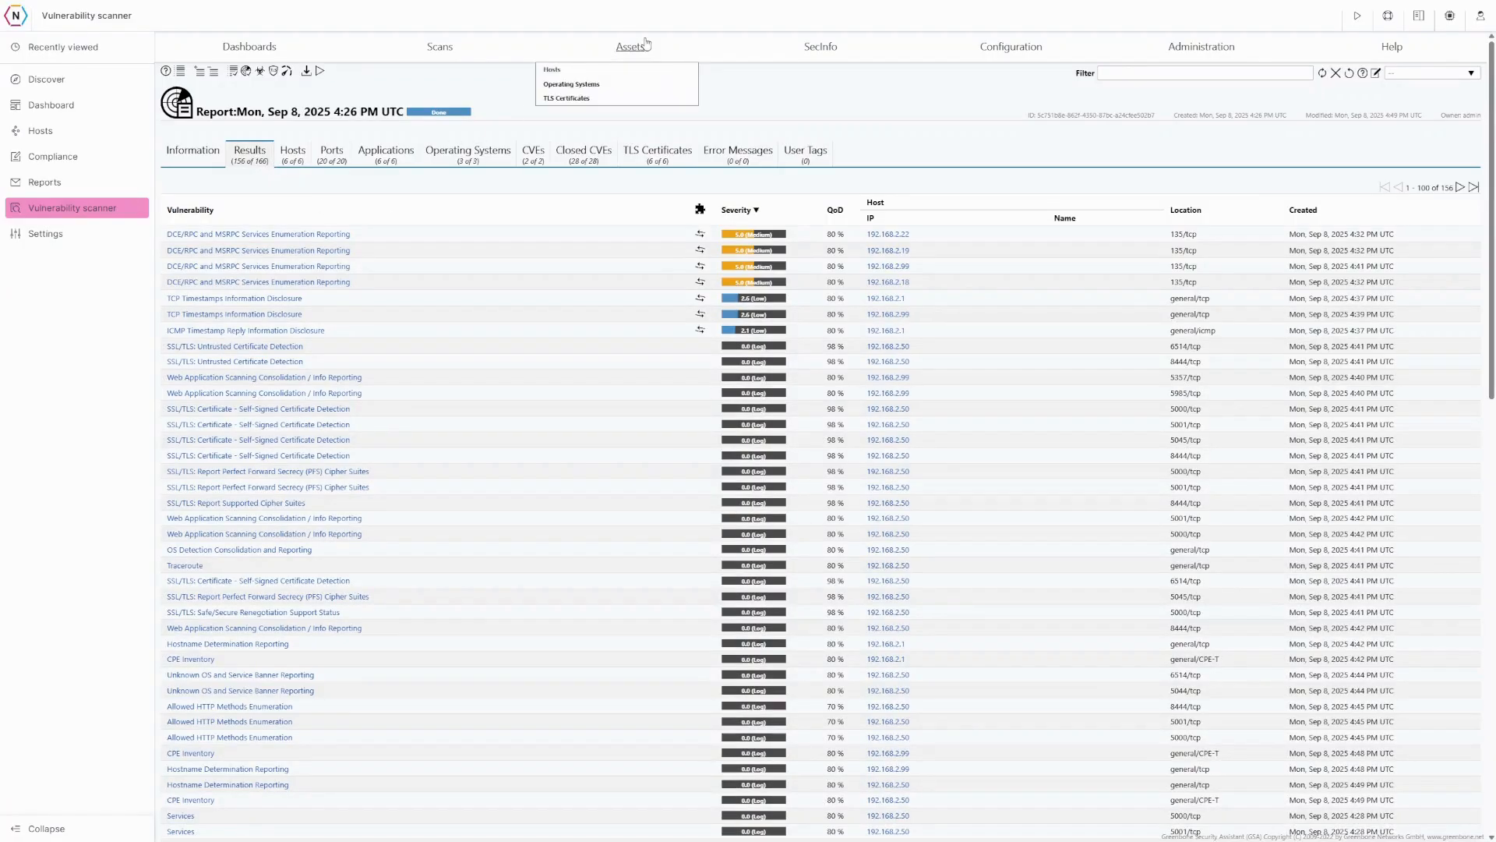
{"action": "left_click", "coordinate": [616, 71]}
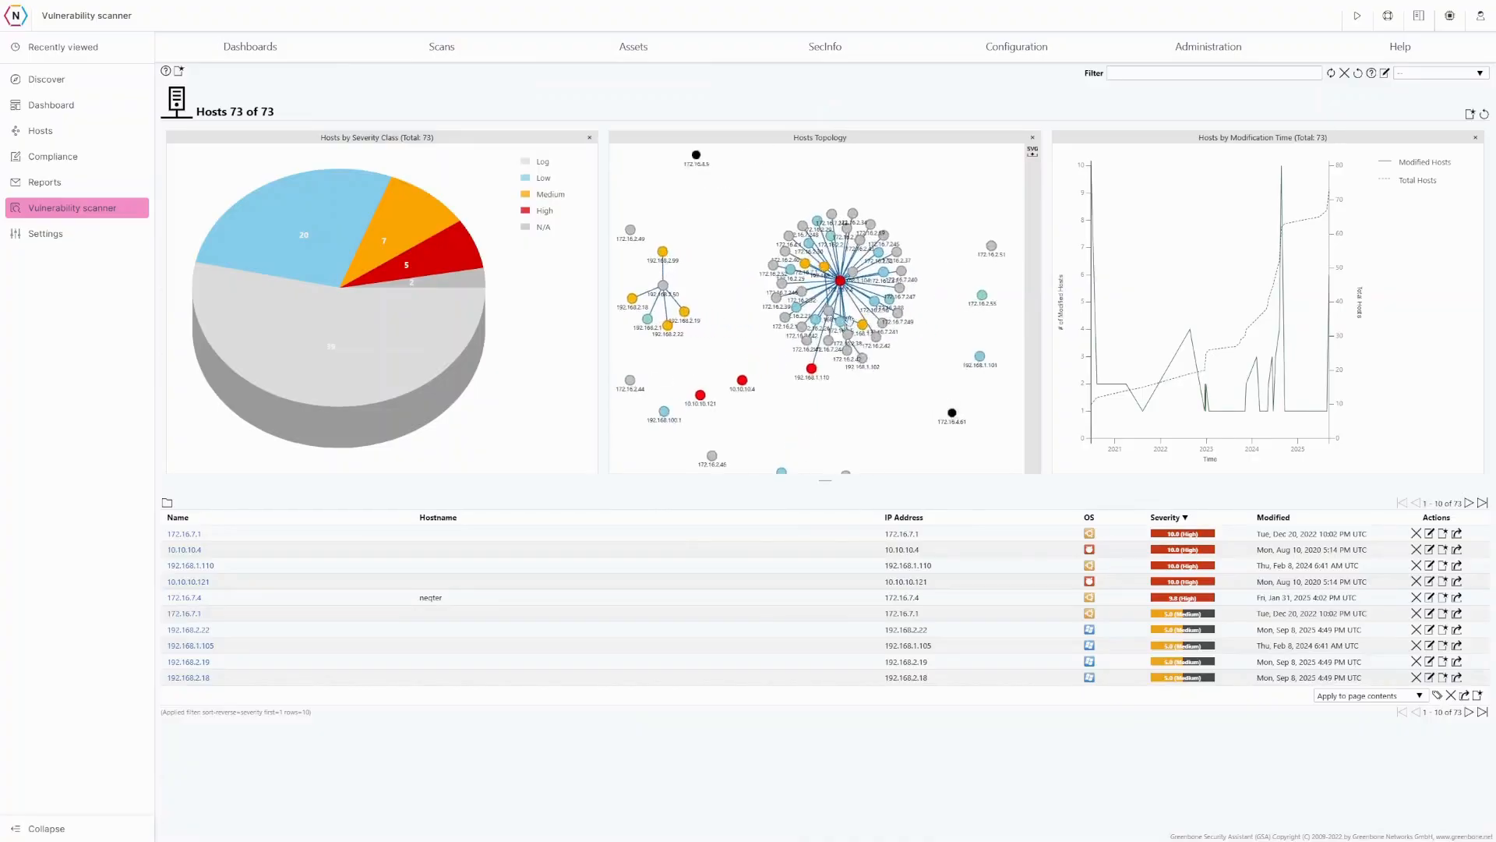
{"action": "left_click_drag", "start_coordinate": [830, 355], "coordinate": [875, 430]}
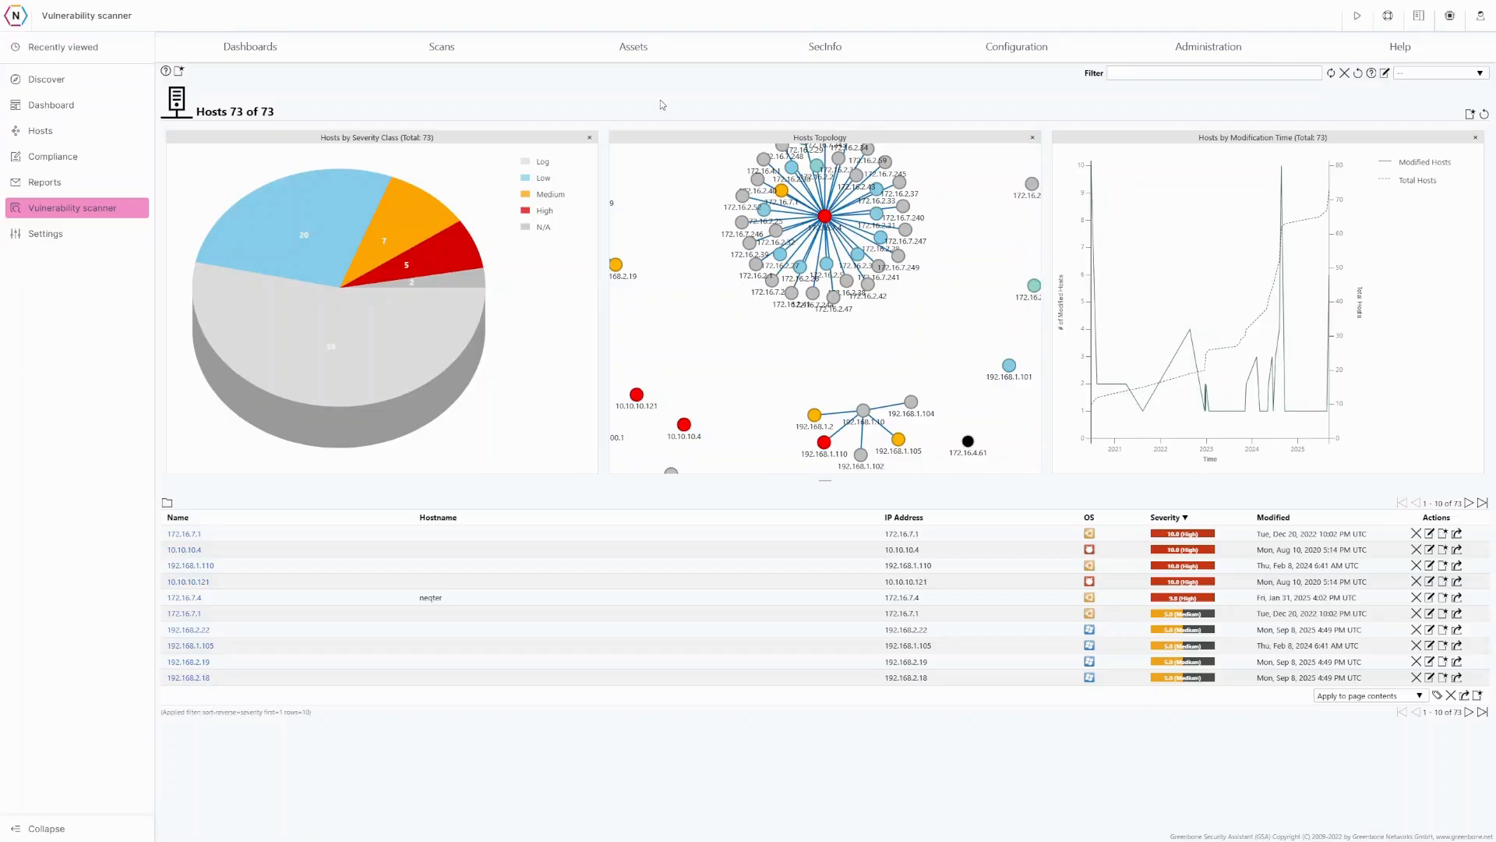
{"action": "mouse_move", "coordinate": [459, 53]}
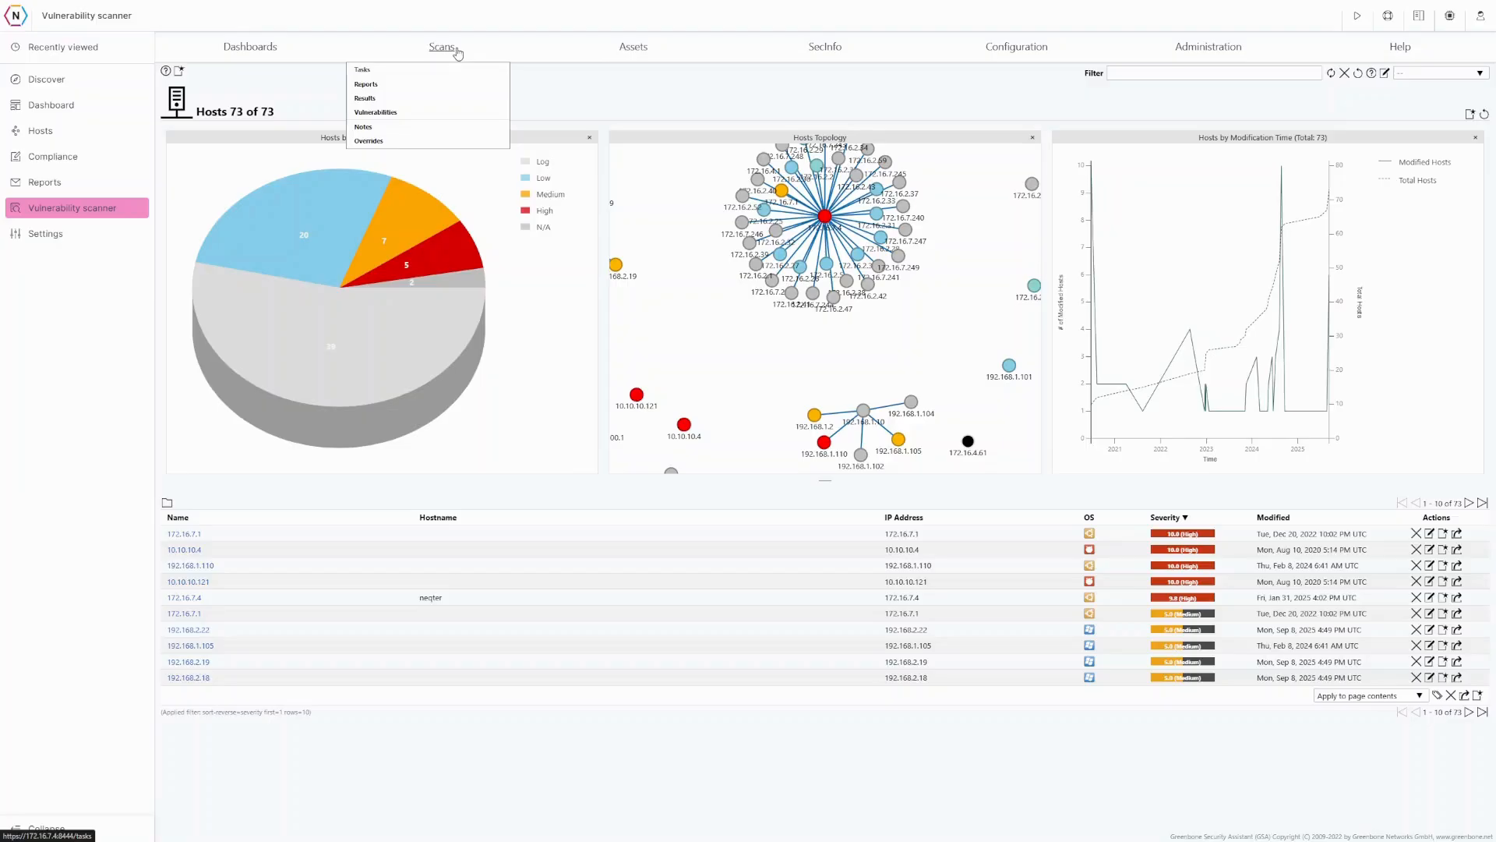
Step: Show the host vulnerabilities in the Hosts tool and set the time range to Month to date
{"action": "left_click", "coordinate": [53, 133]}
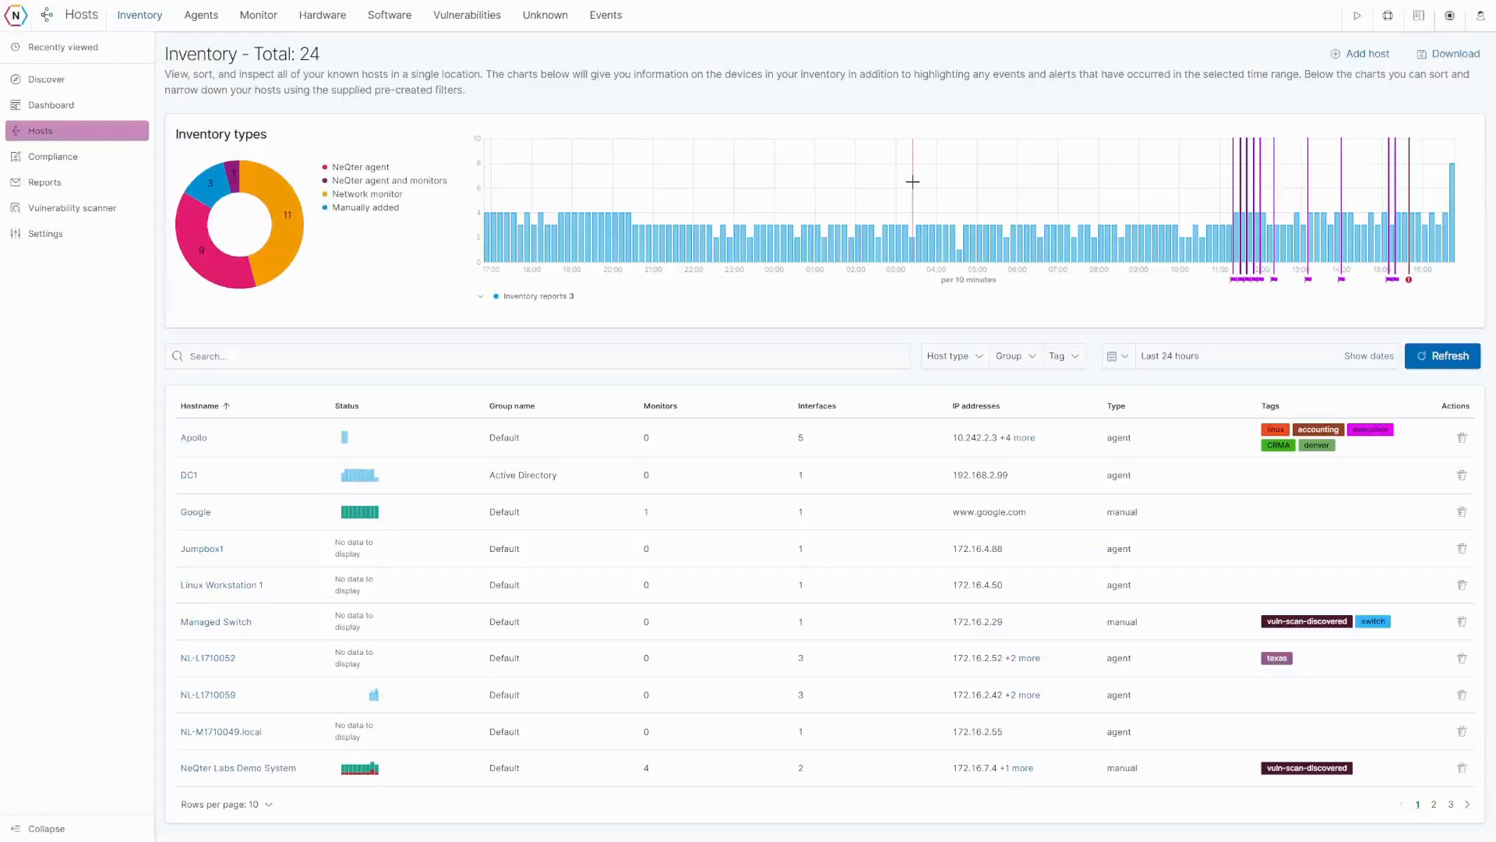
{"action": "left_click", "coordinate": [467, 17]}
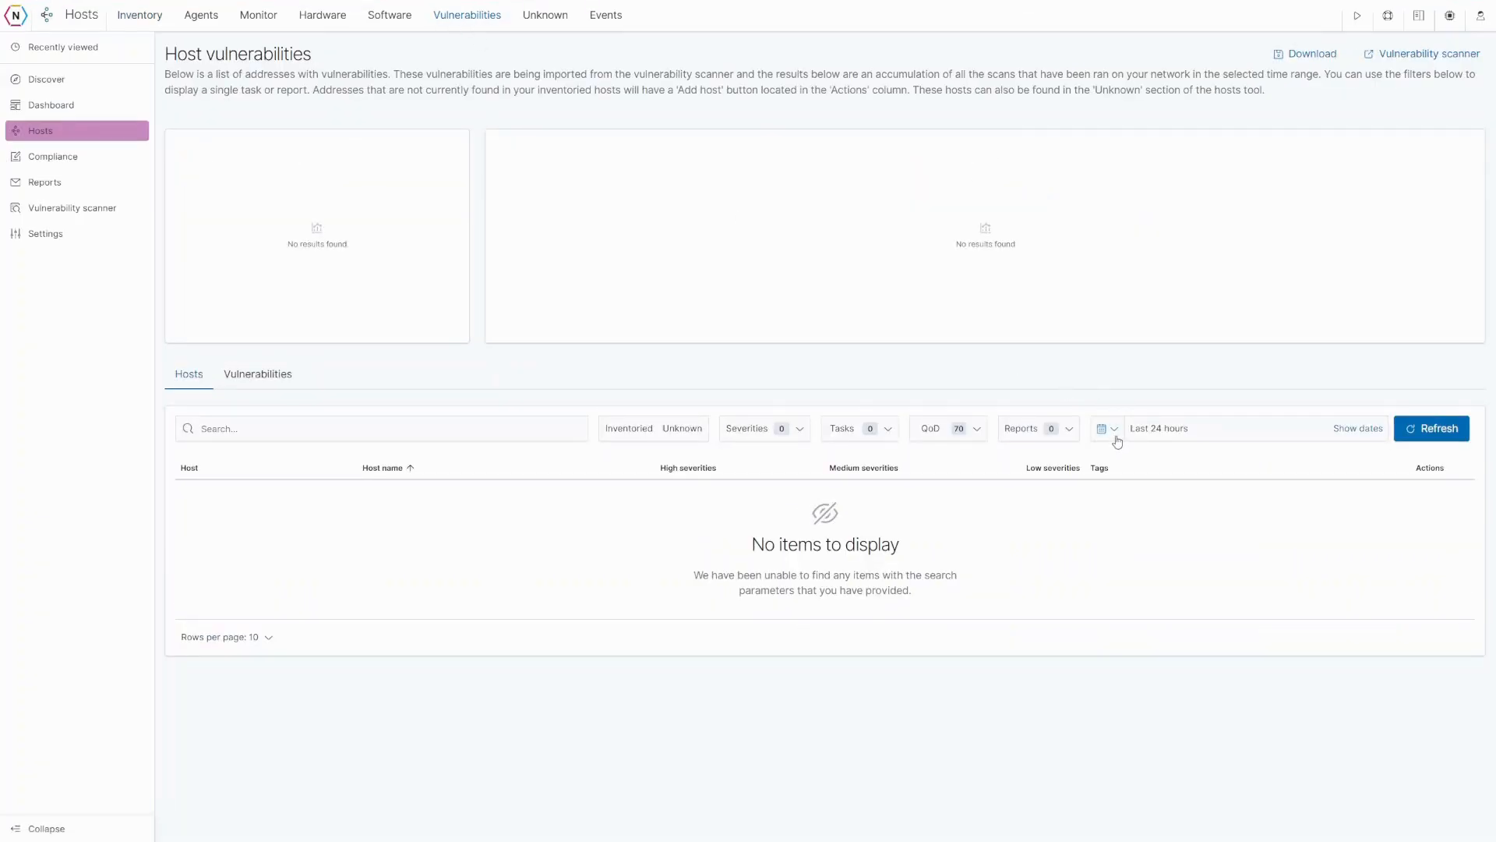
{"action": "left_click", "coordinate": [1113, 433]}
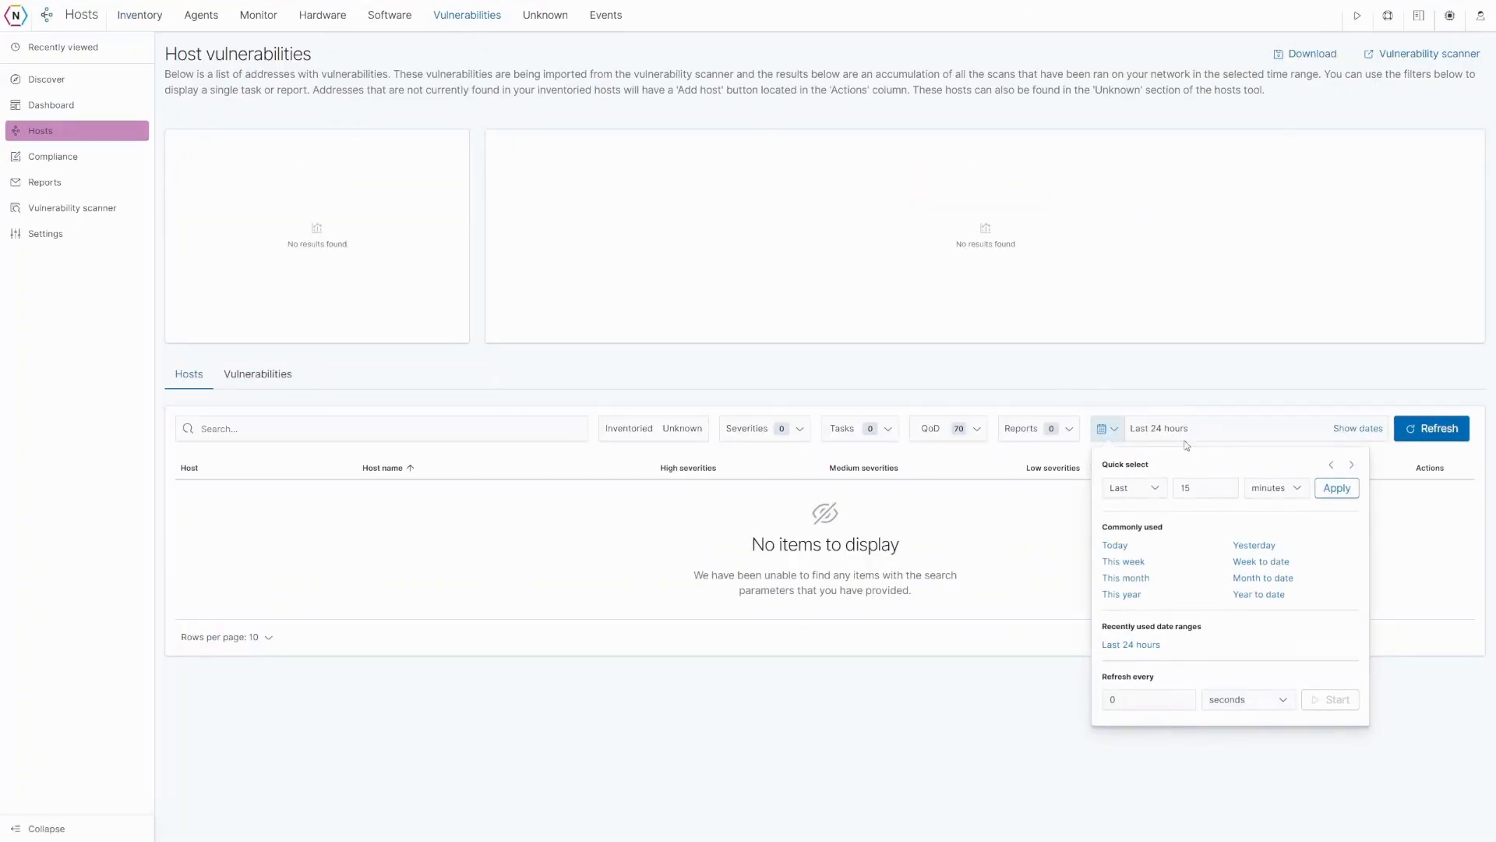
{"action": "left_click", "coordinate": [1263, 577]}
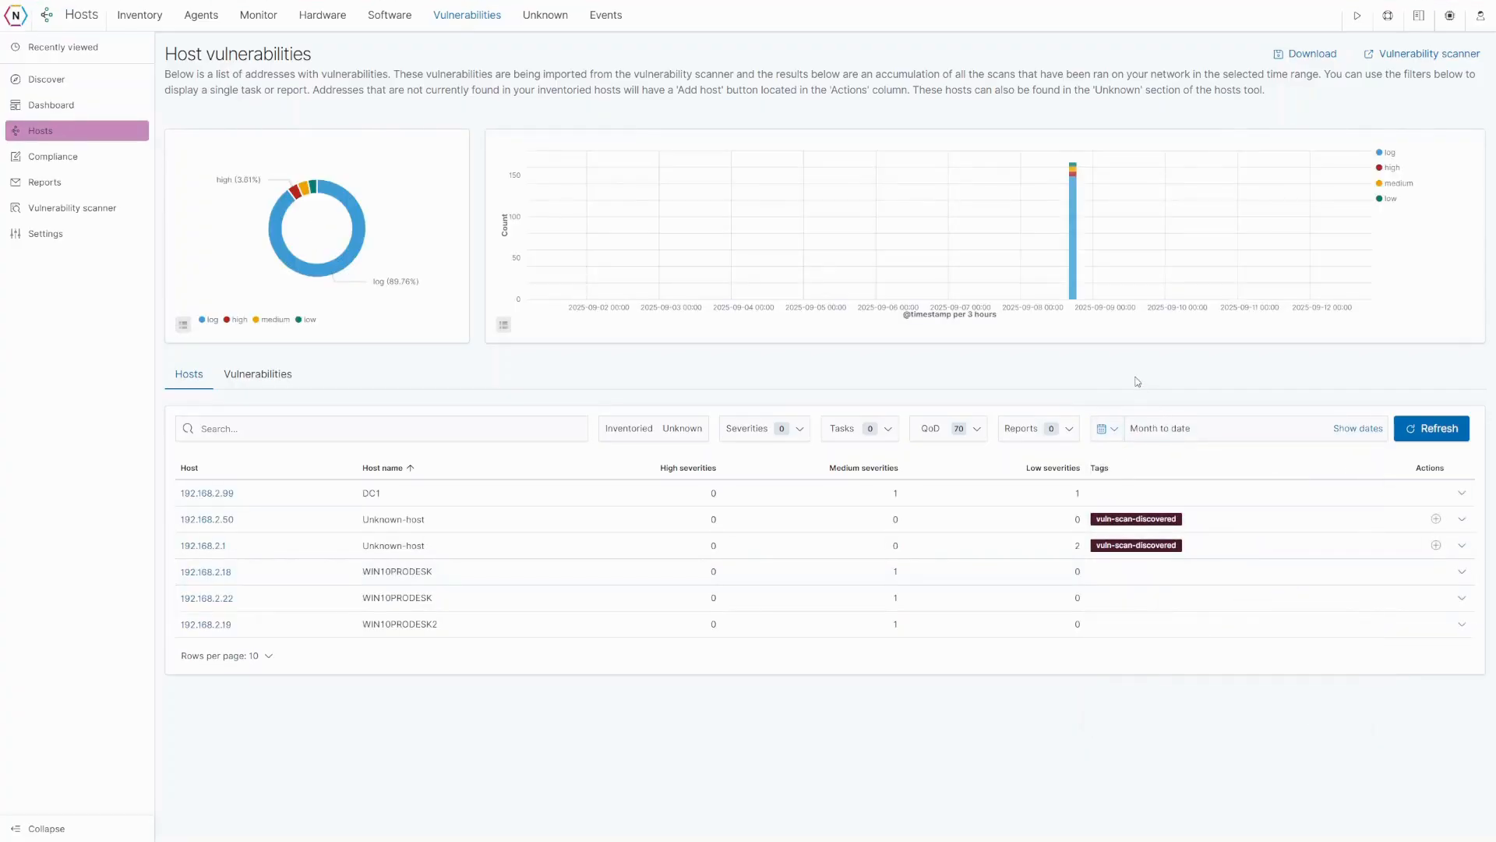
{"action": "mouse_move", "coordinate": [1075, 186]}
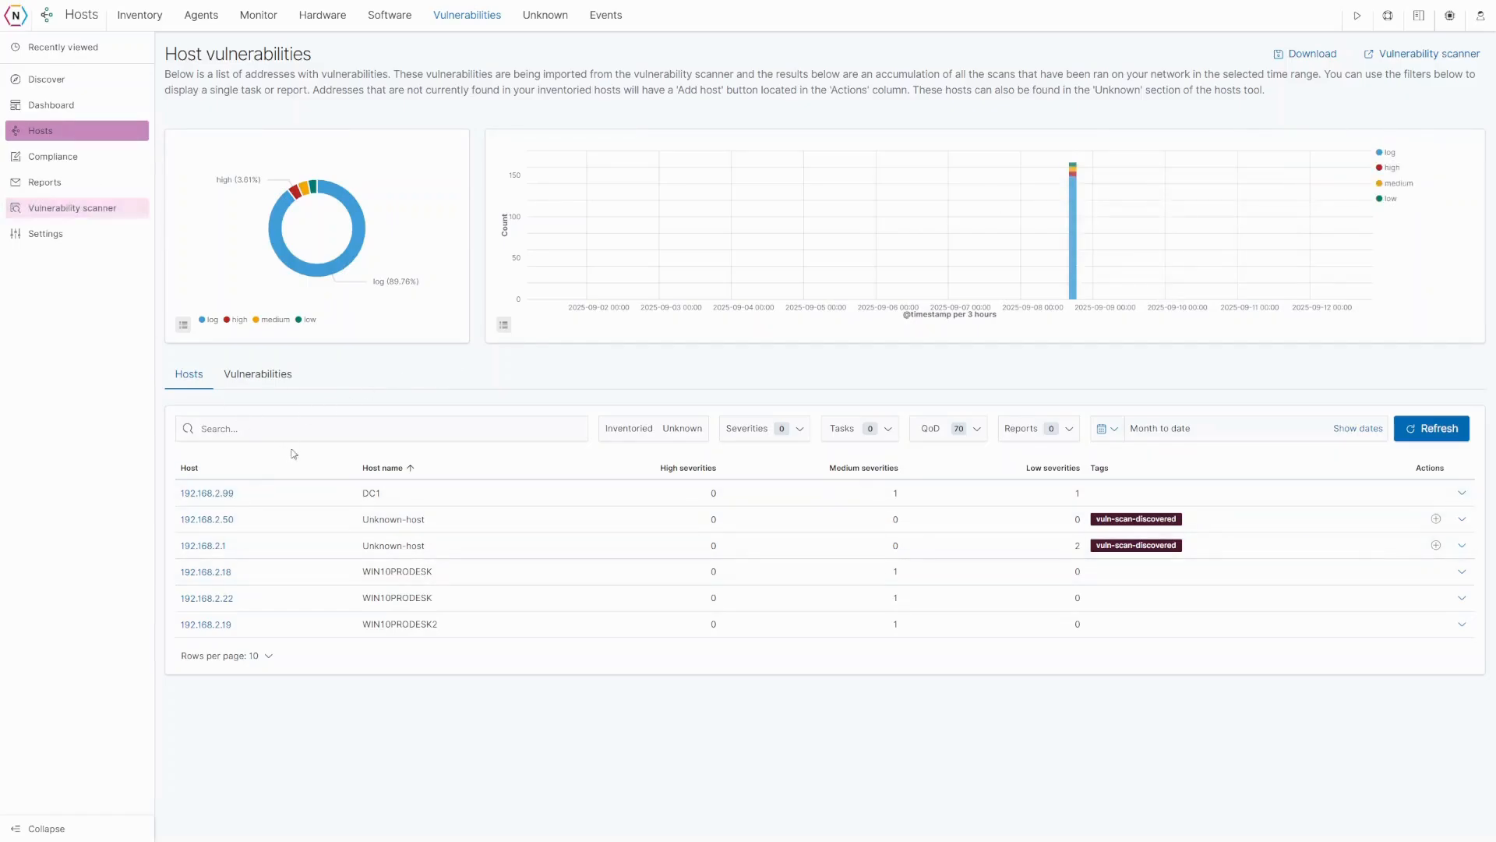
Step: View the vulnerabilities sorted by most hosts affected, and return to the list of vulnerable hosts
{"action": "left_click", "coordinate": [256, 382]}
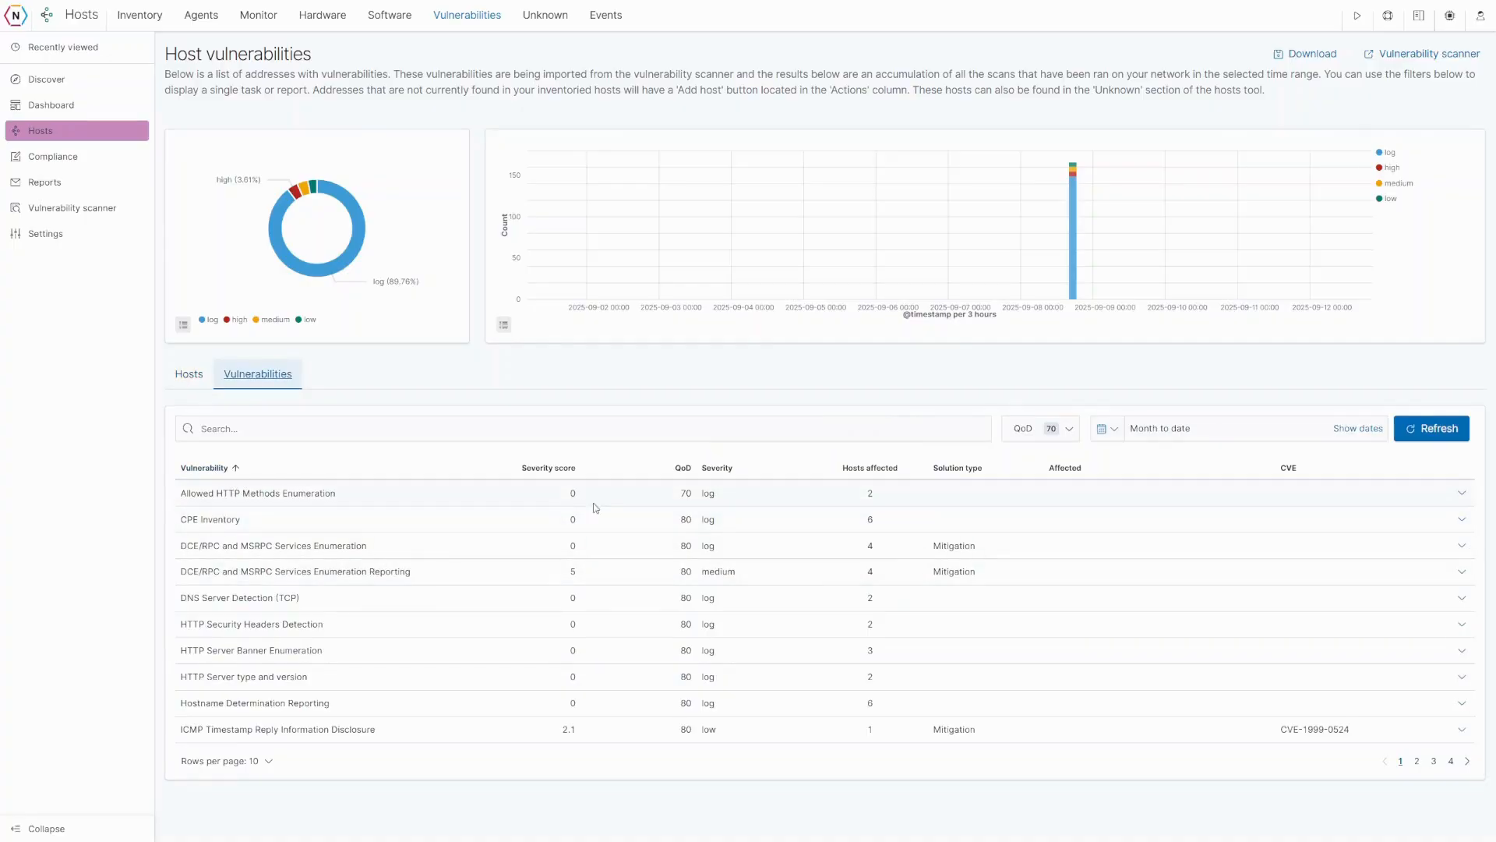
{"action": "left_click", "coordinate": [867, 471]}
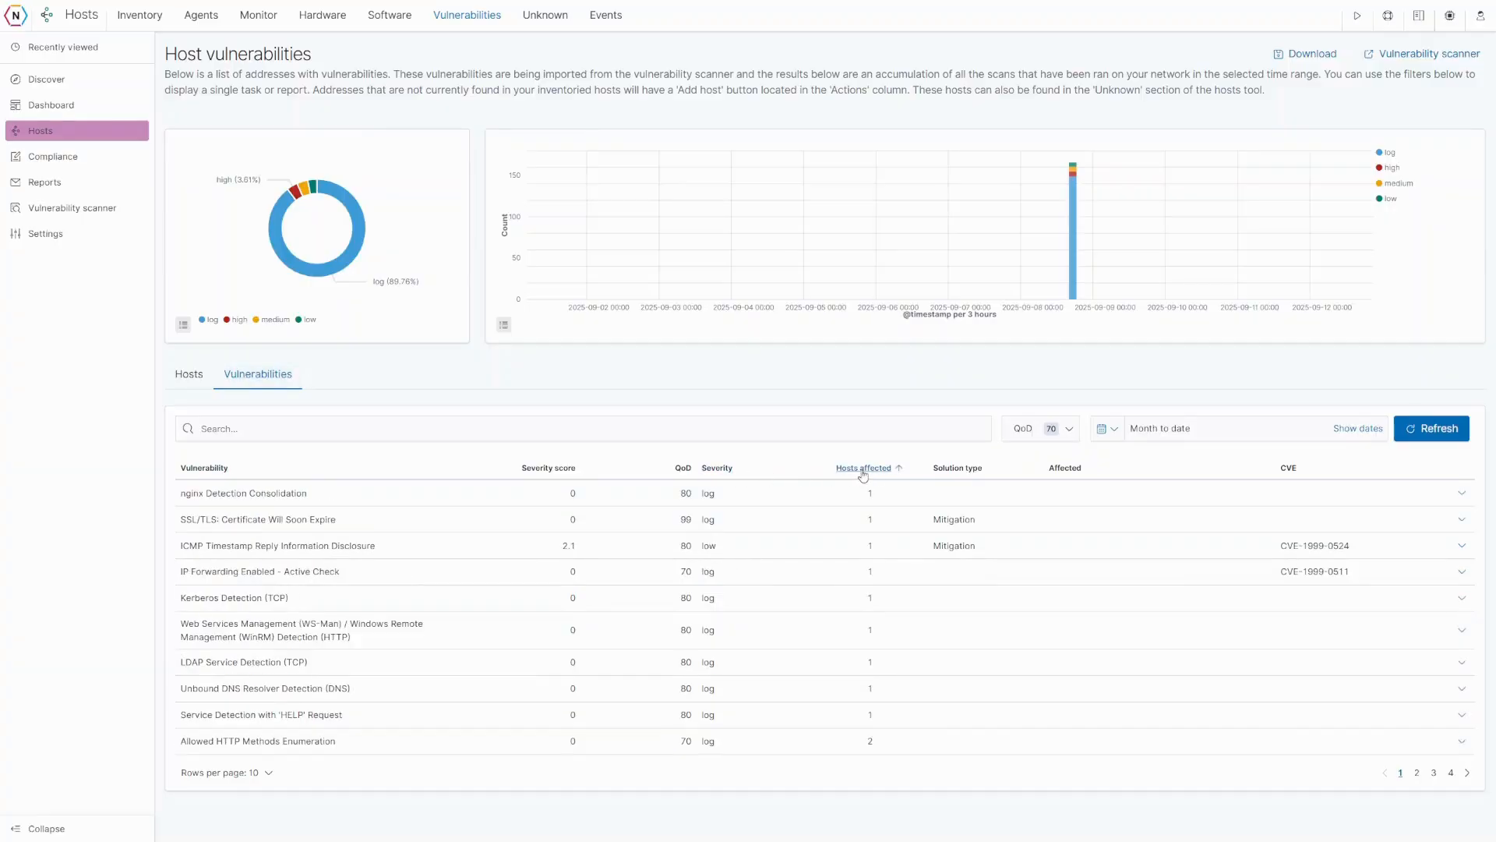
{"action": "left_click", "coordinate": [863, 471]}
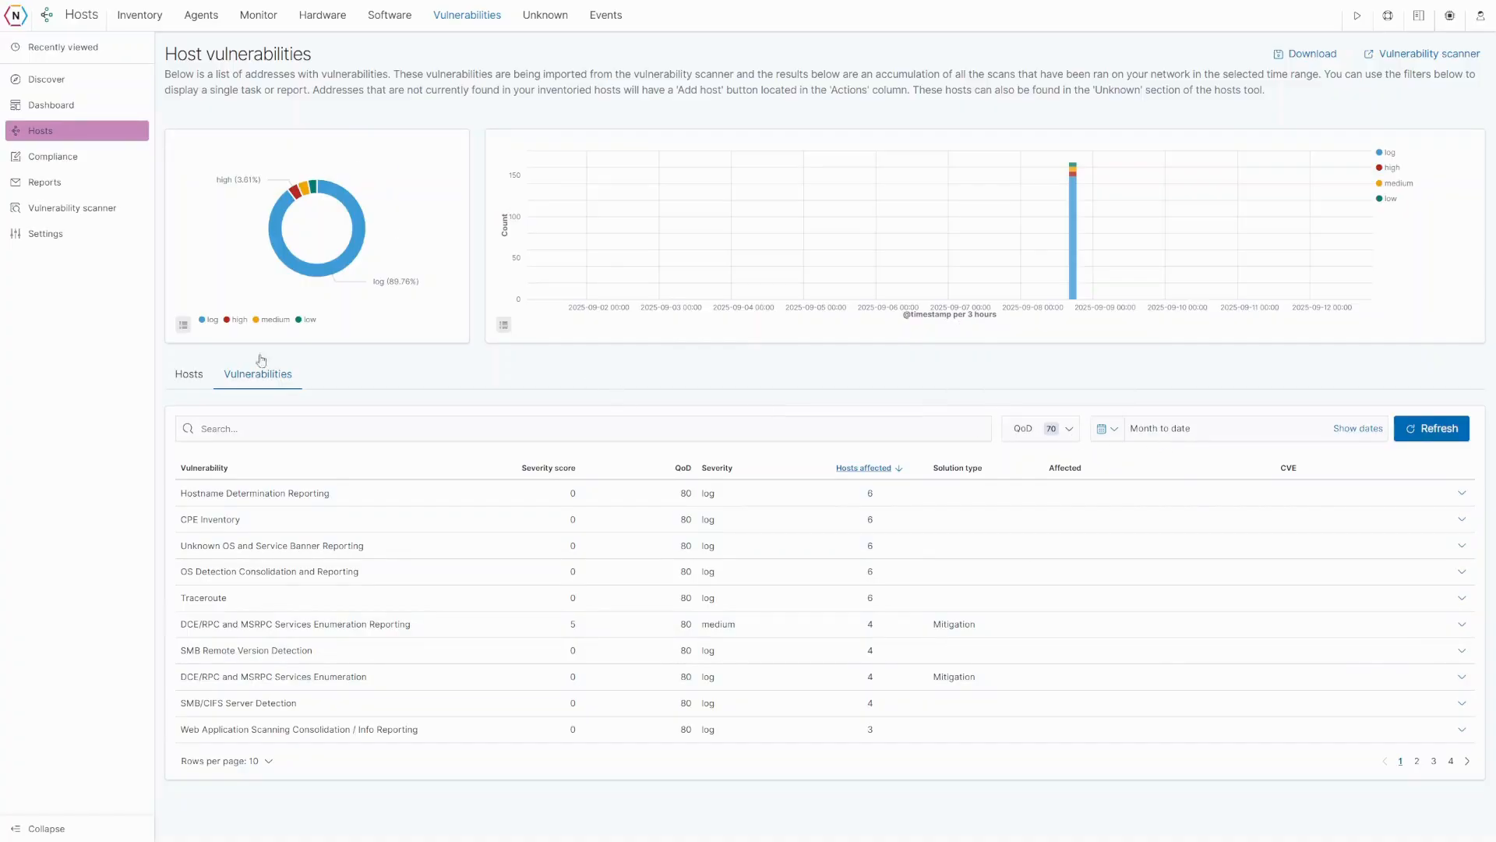
{"action": "left_click", "coordinate": [188, 373]}
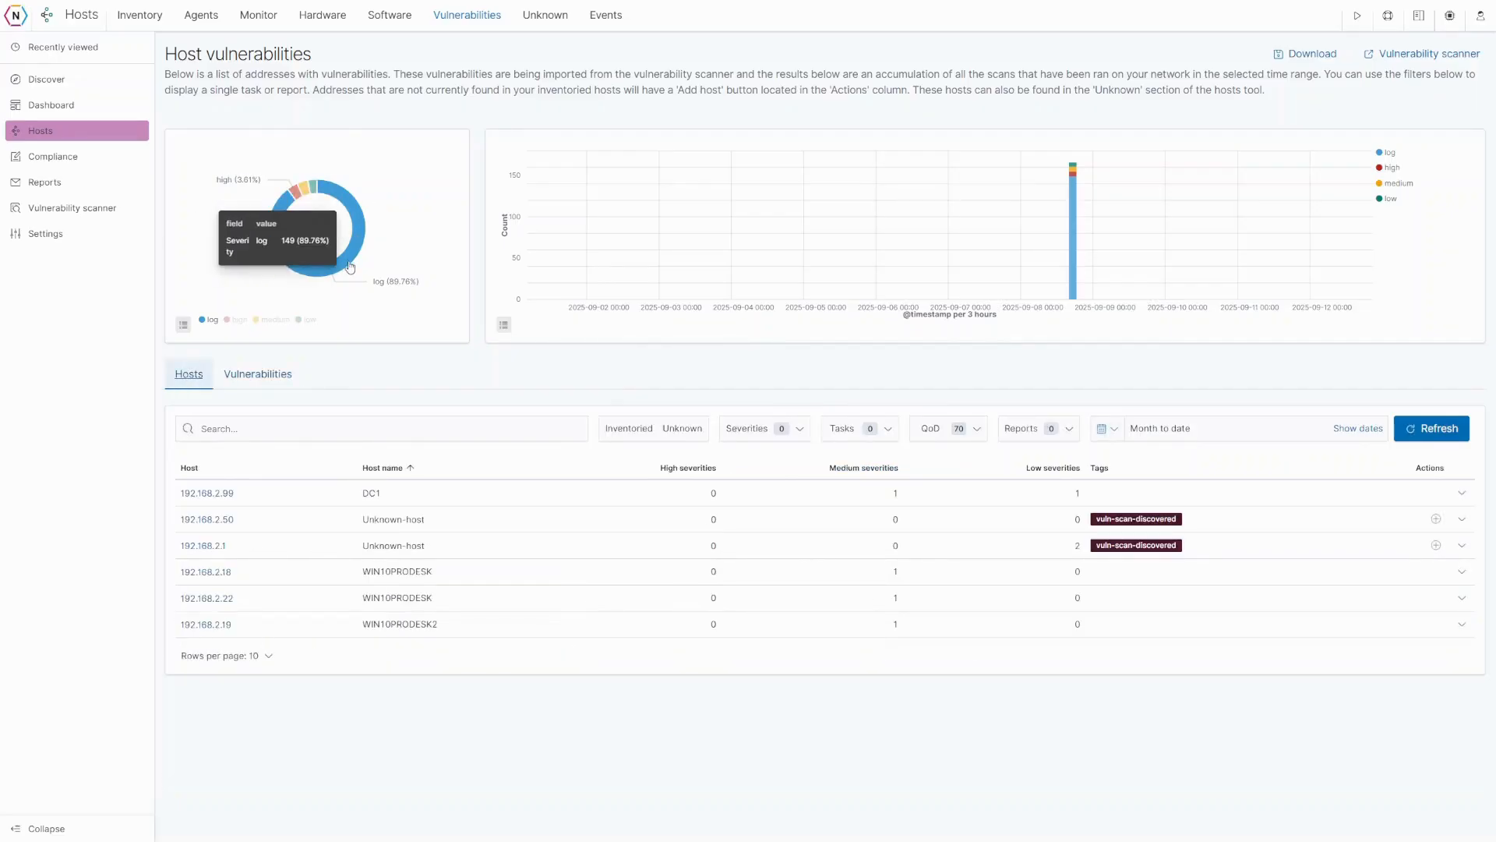
Step: Run an on-demand Vulnerability delta report for Demo LAN Full & Fast with all categories and save it as "On demand vulnerability delta report - 20250912"
{"action": "left_click", "coordinate": [1360, 17]}
{"action": "scroll", "coordinate": [941, 359], "scroll_direction": "down", "scroll_amount": 1}
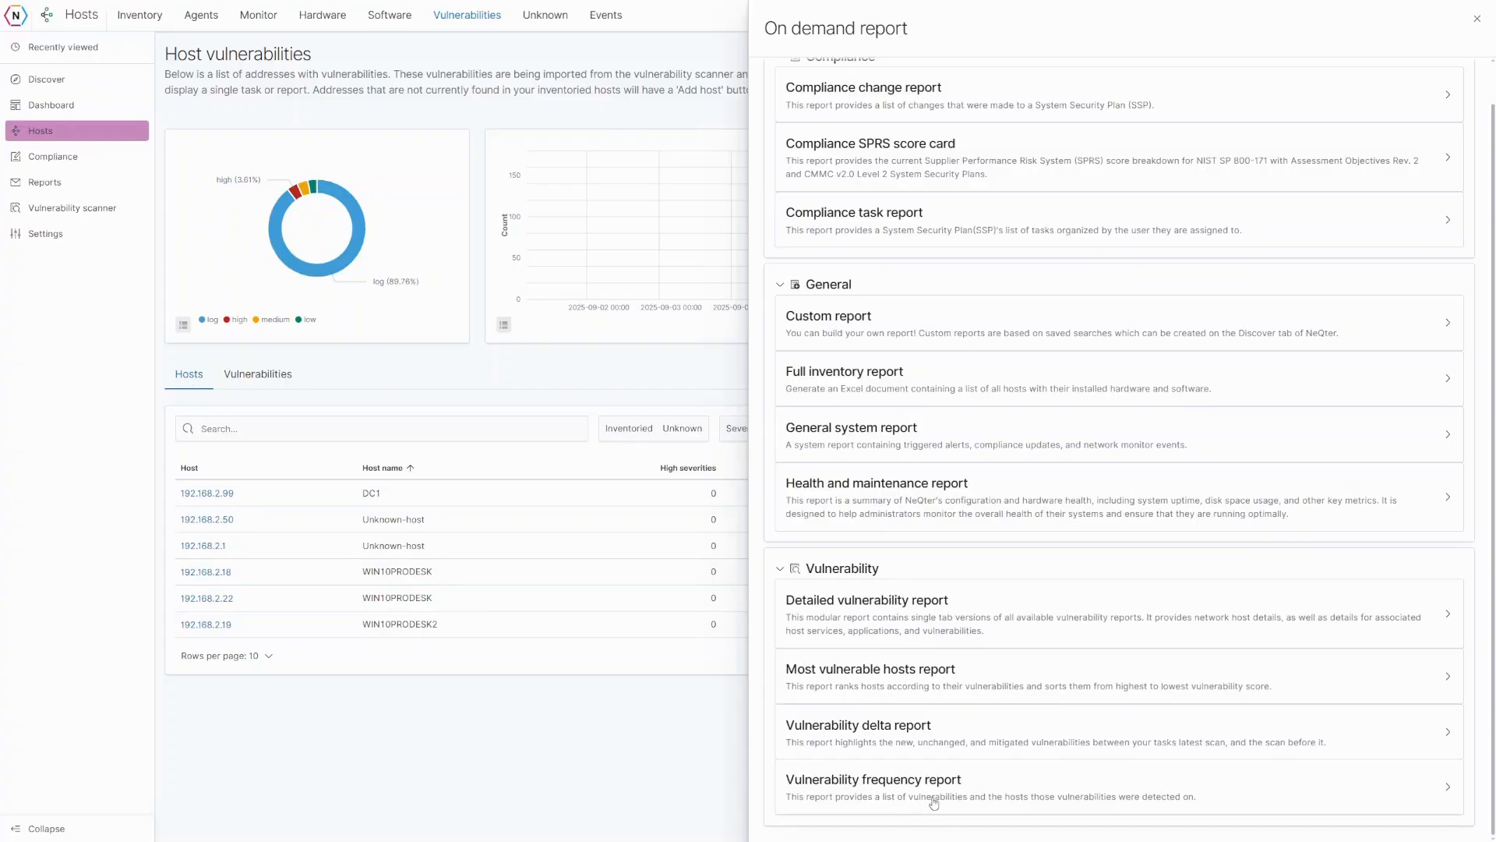
{"action": "left_click", "coordinate": [261, 380]}
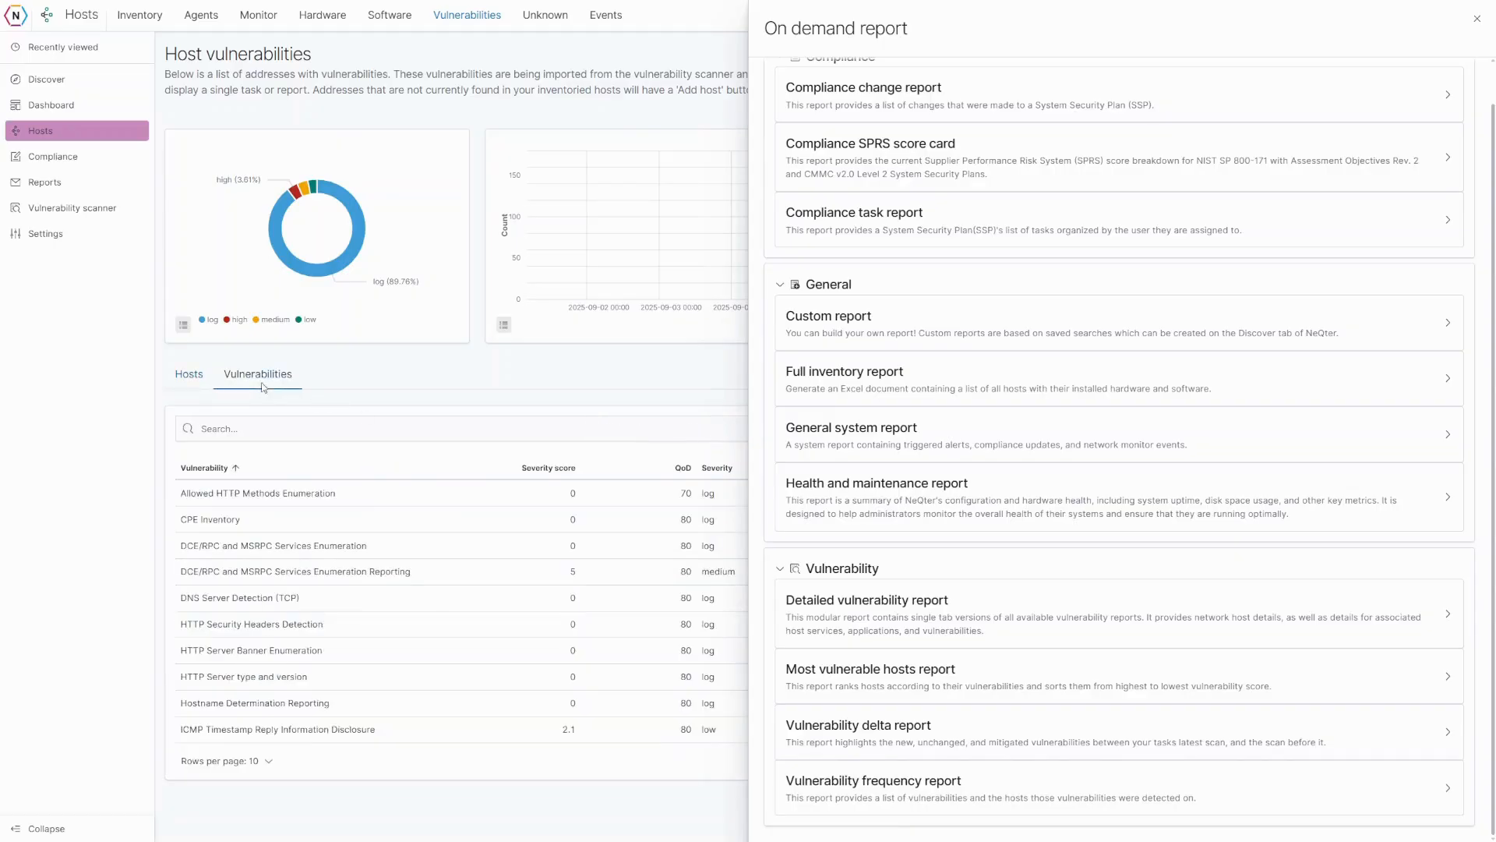
{"action": "left_click", "coordinate": [930, 734]}
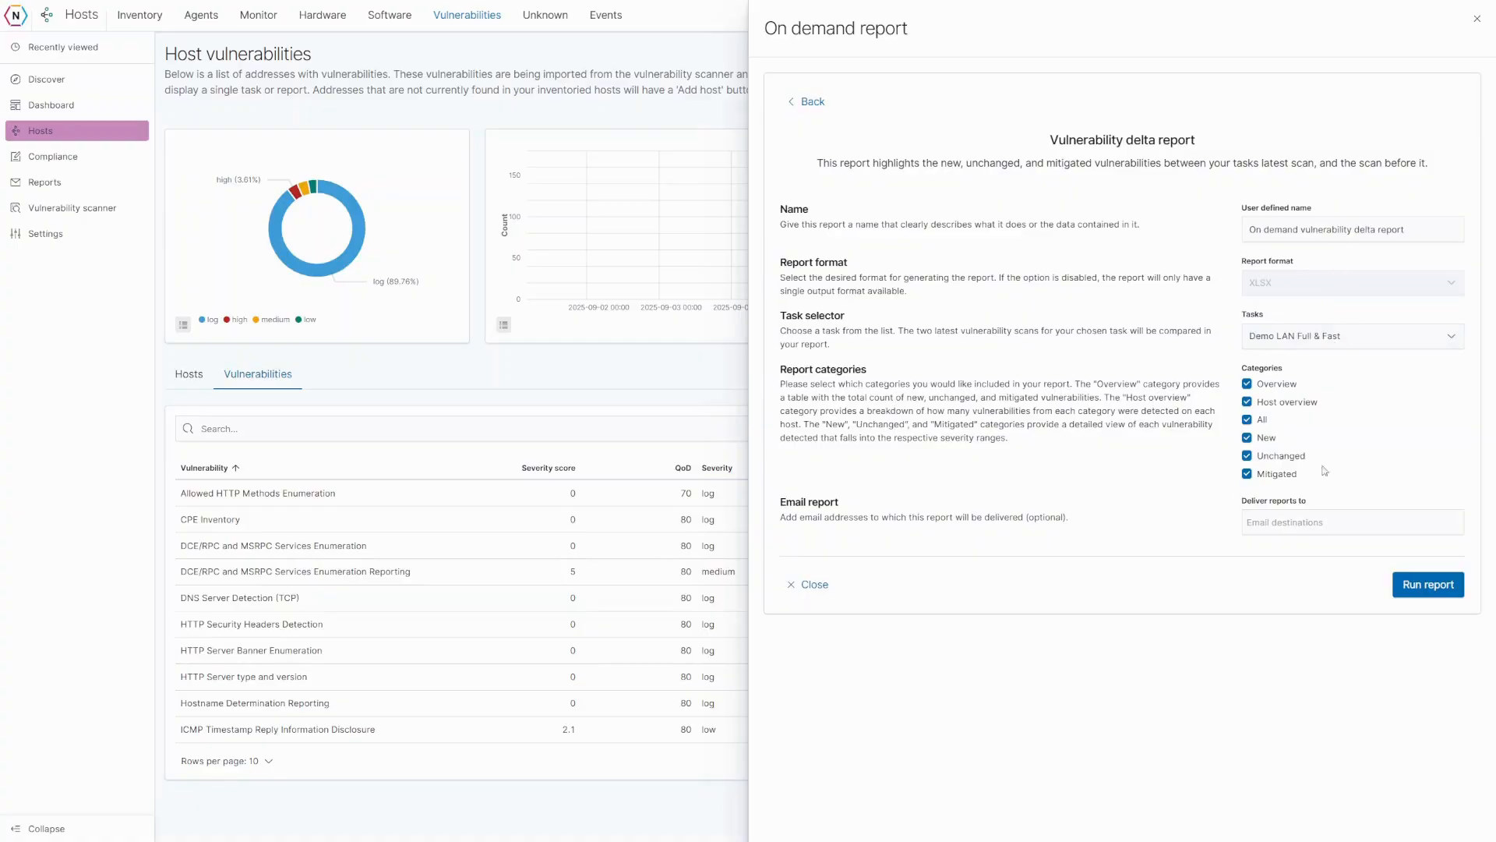
{"action": "left_click", "coordinate": [1443, 583]}
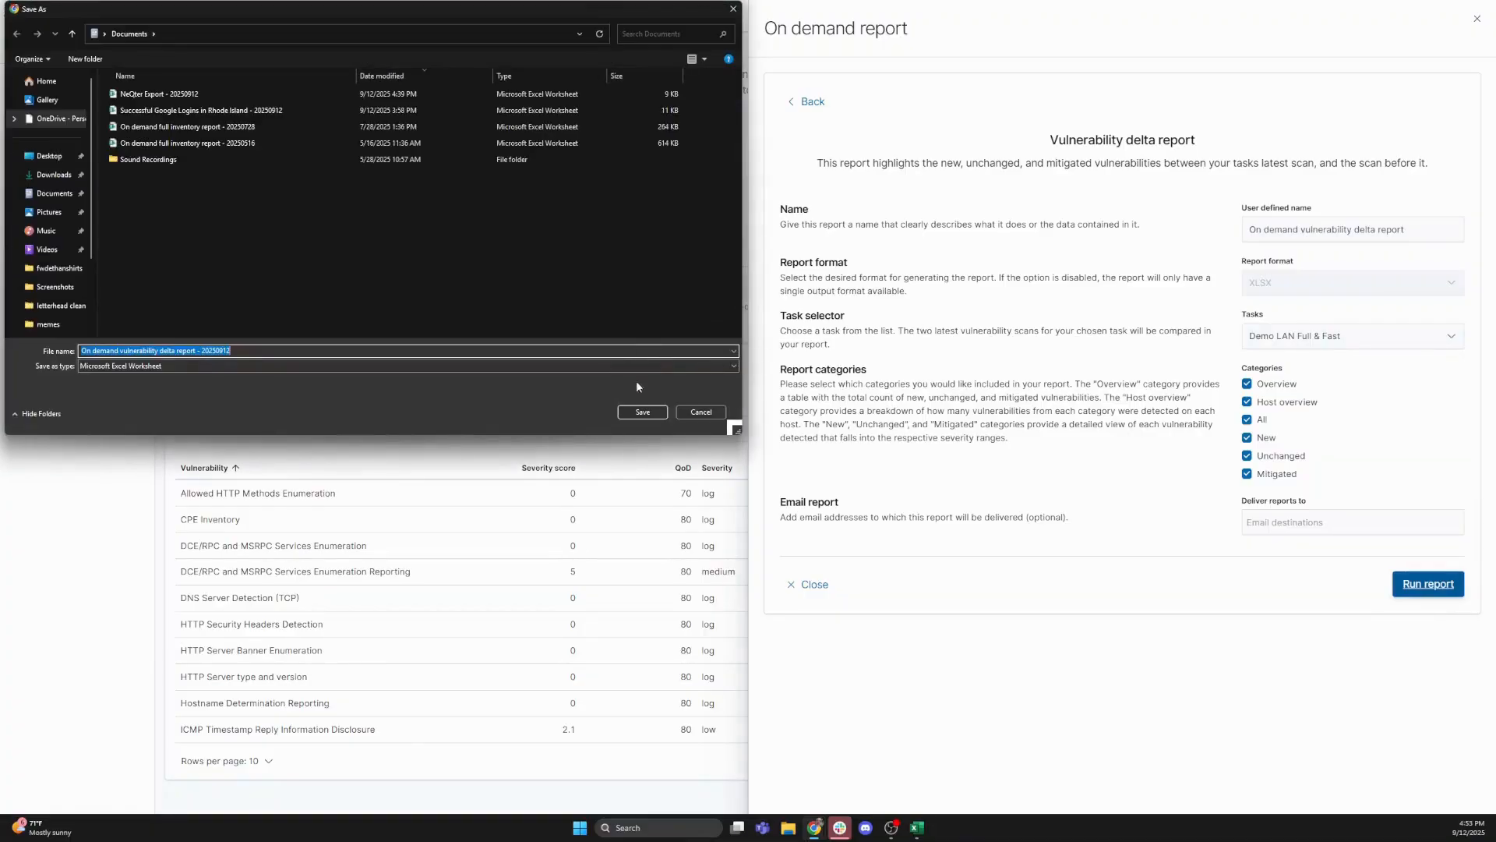
{"action": "left_click", "coordinate": [635, 409]}
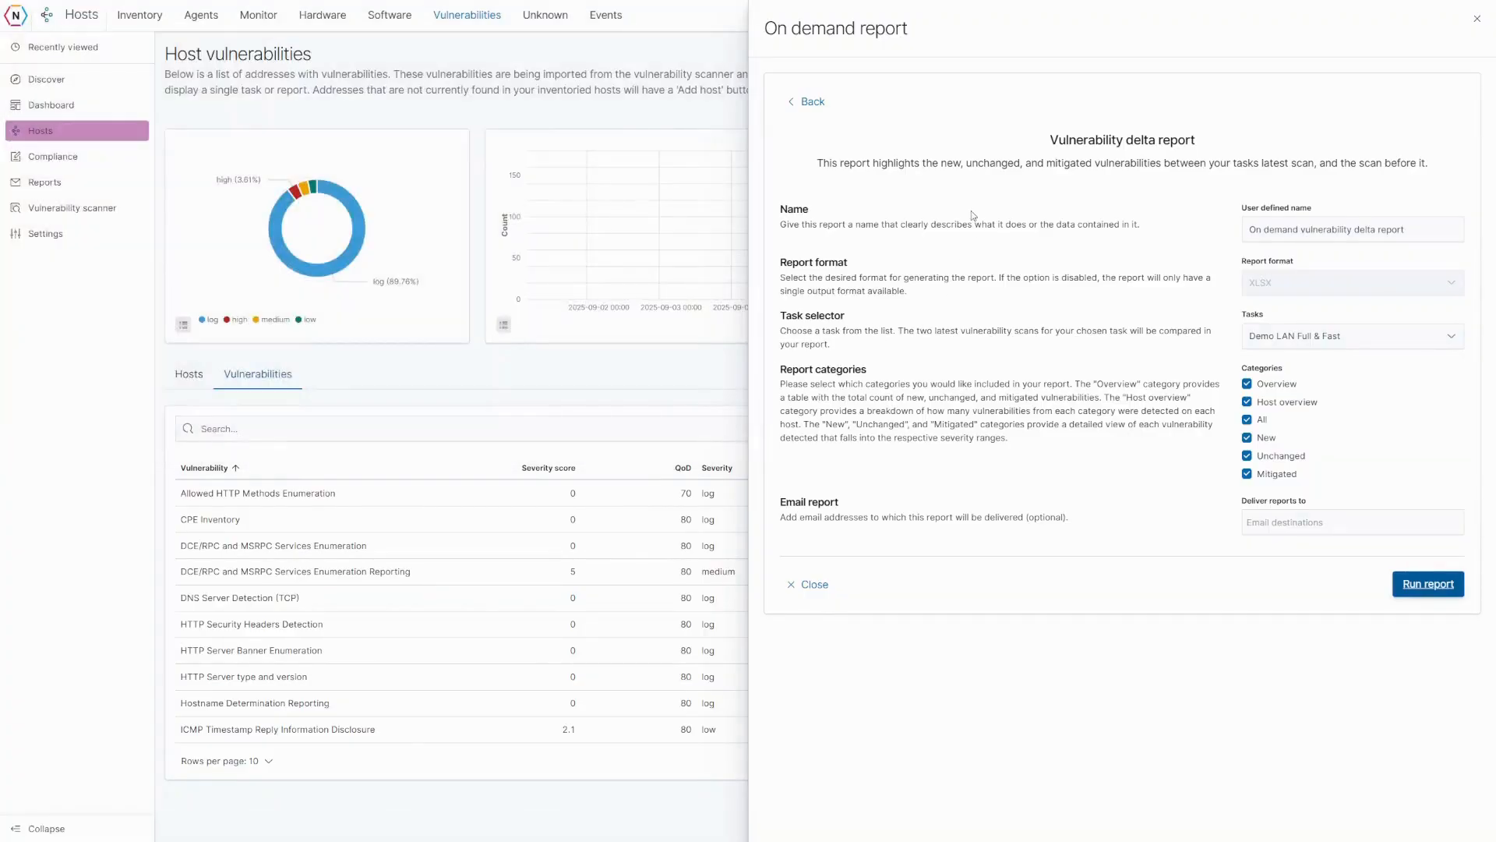
Step: Exit full screen, view the downloaded delta report in Excel, and minimize the Excel windows to return to the browser
{"action": "key", "text": "F11"}
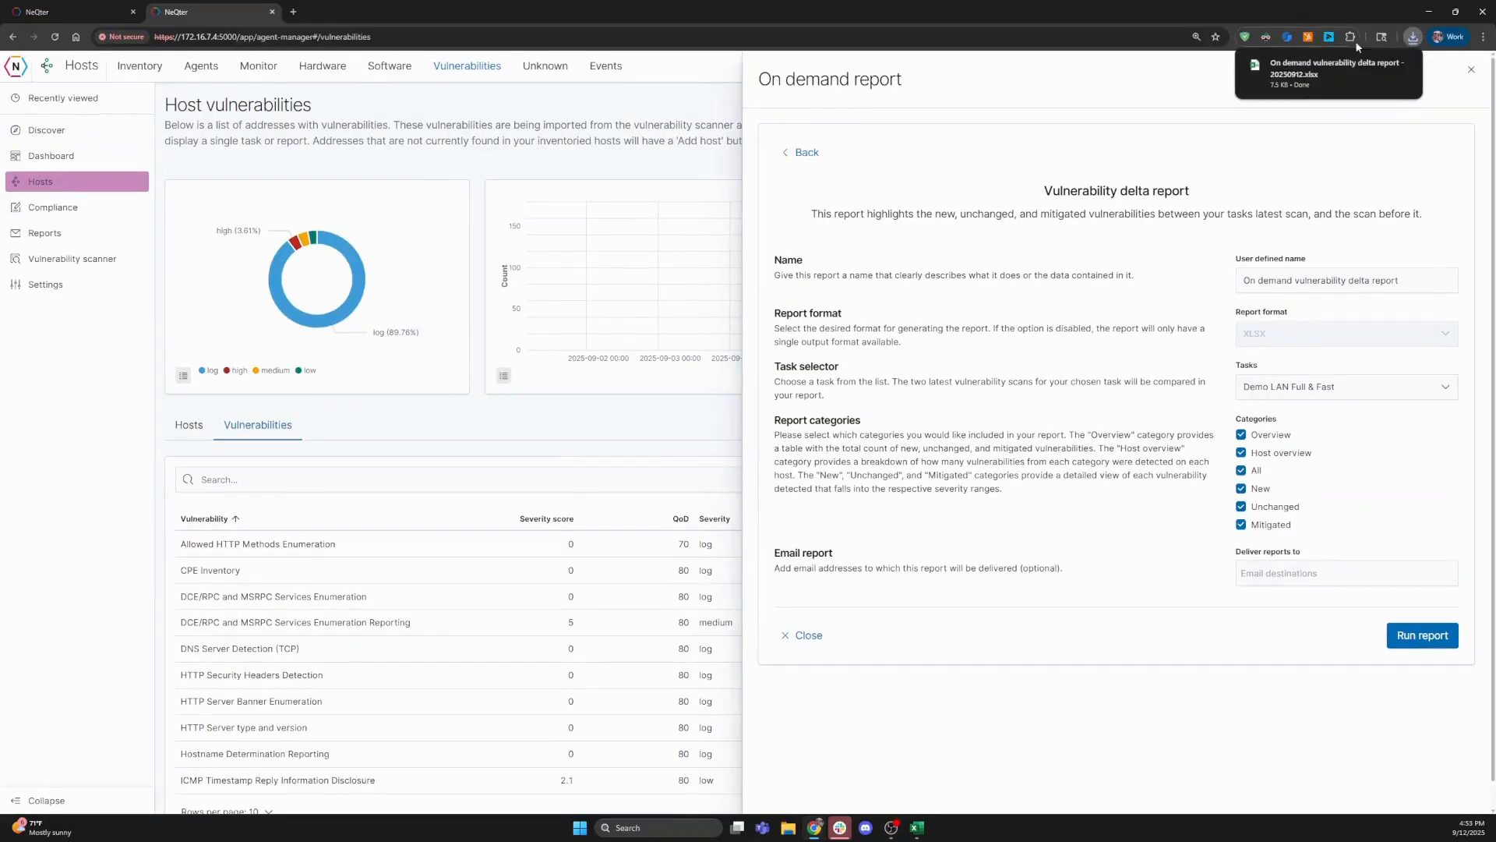
{"action": "left_click", "coordinate": [1349, 71]}
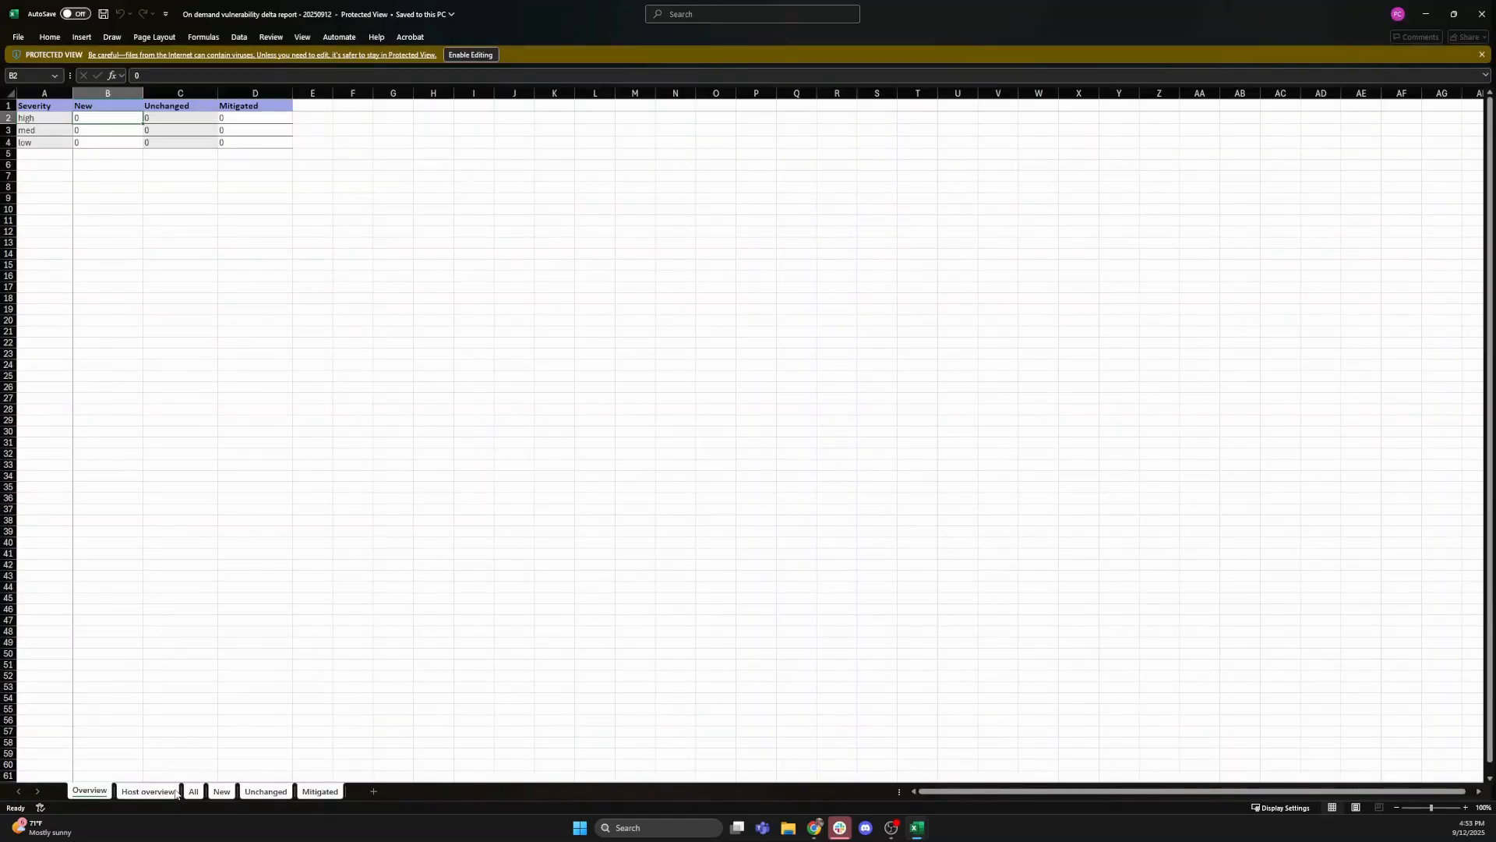
{"action": "left_click", "coordinate": [1425, 14]}
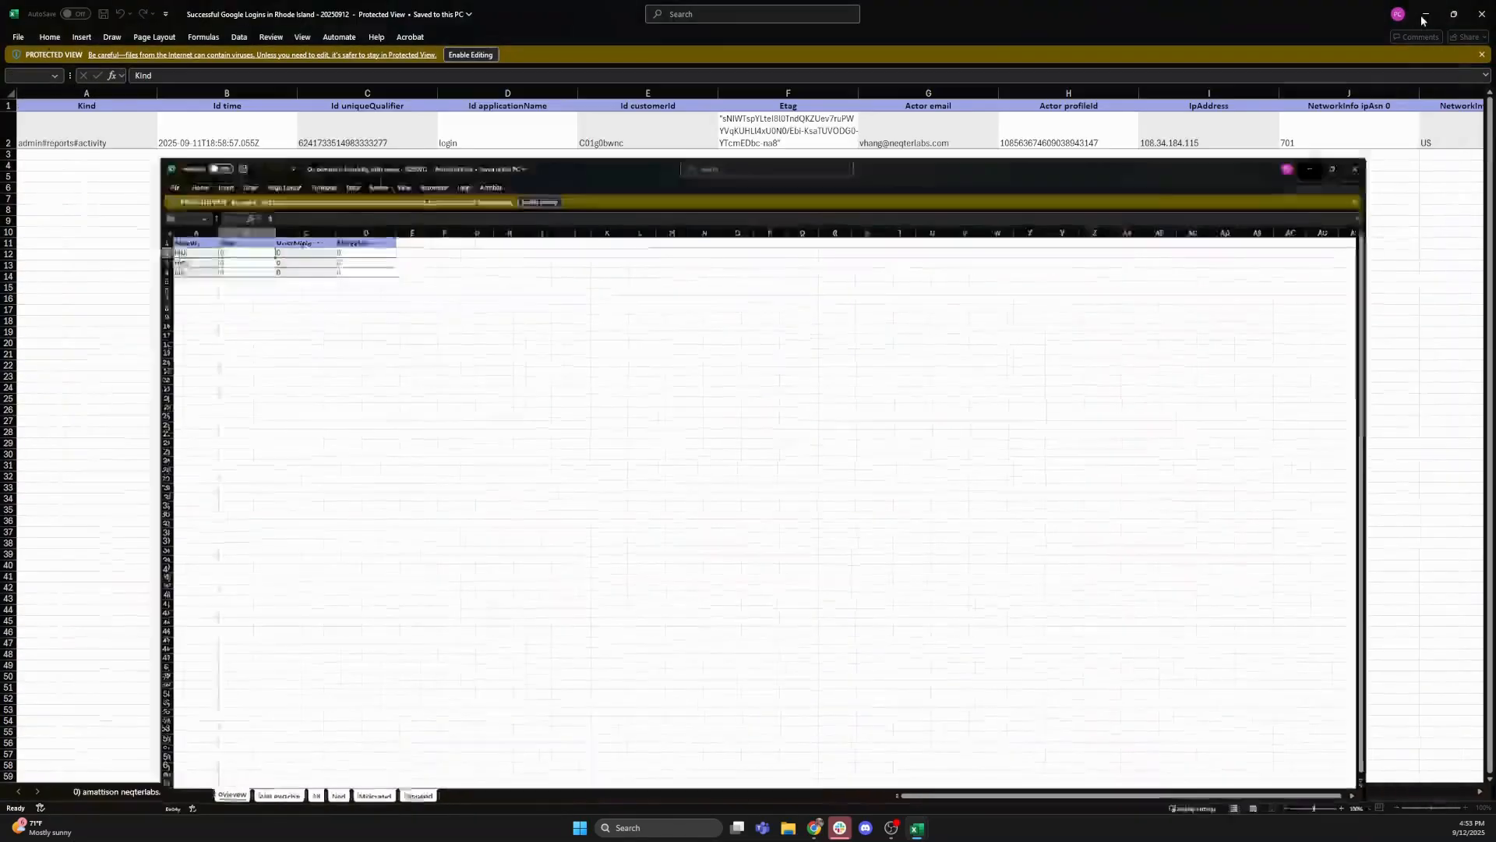
{"action": "left_click", "coordinate": [1424, 16]}
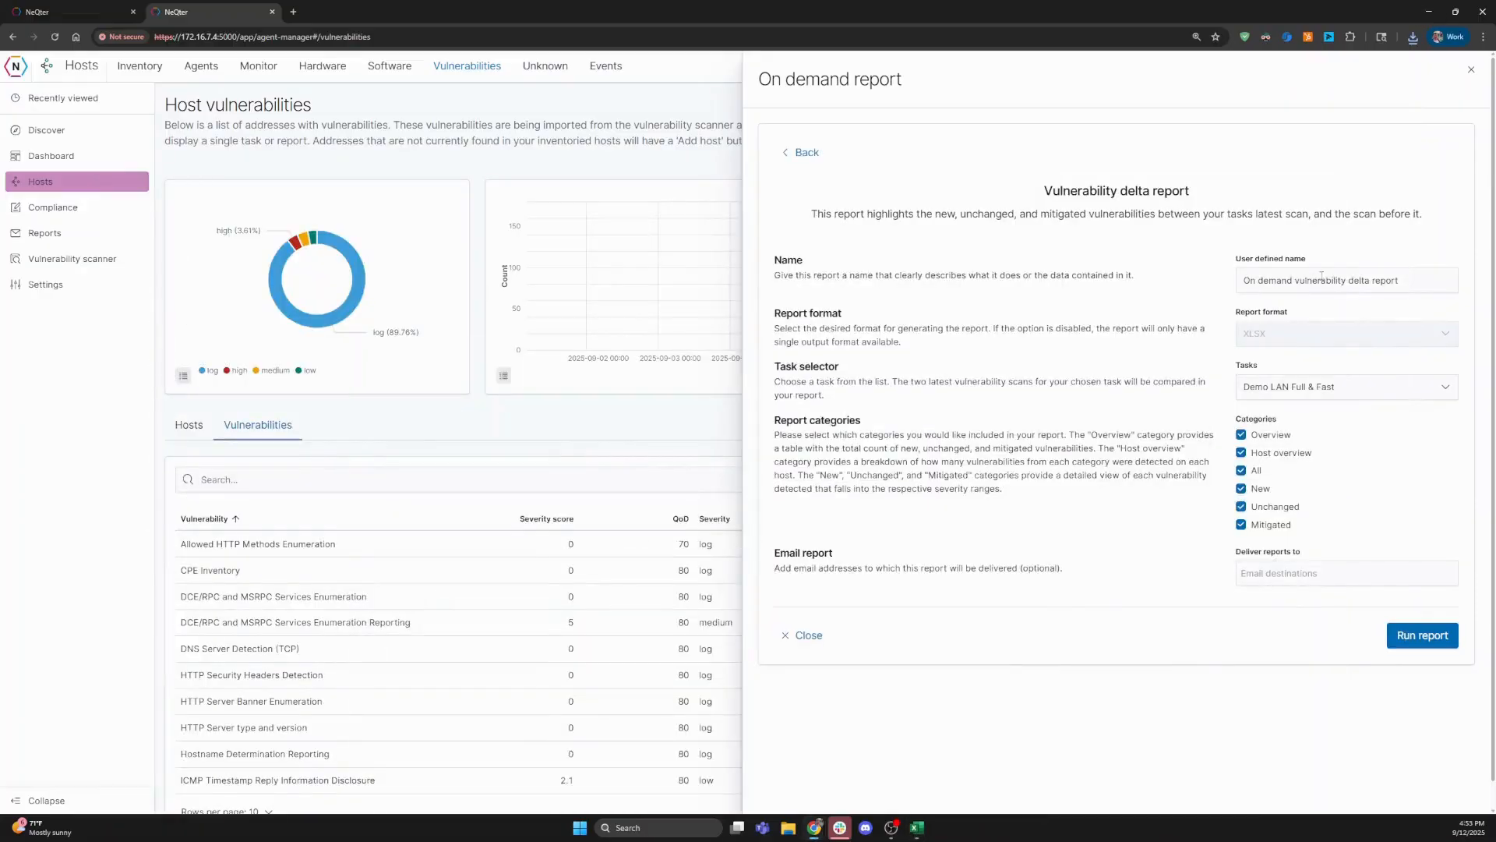
Step: Review the scan tasks available for the Vulnerability delta report and close the on-demand report form
{"action": "left_click", "coordinate": [1340, 385]}
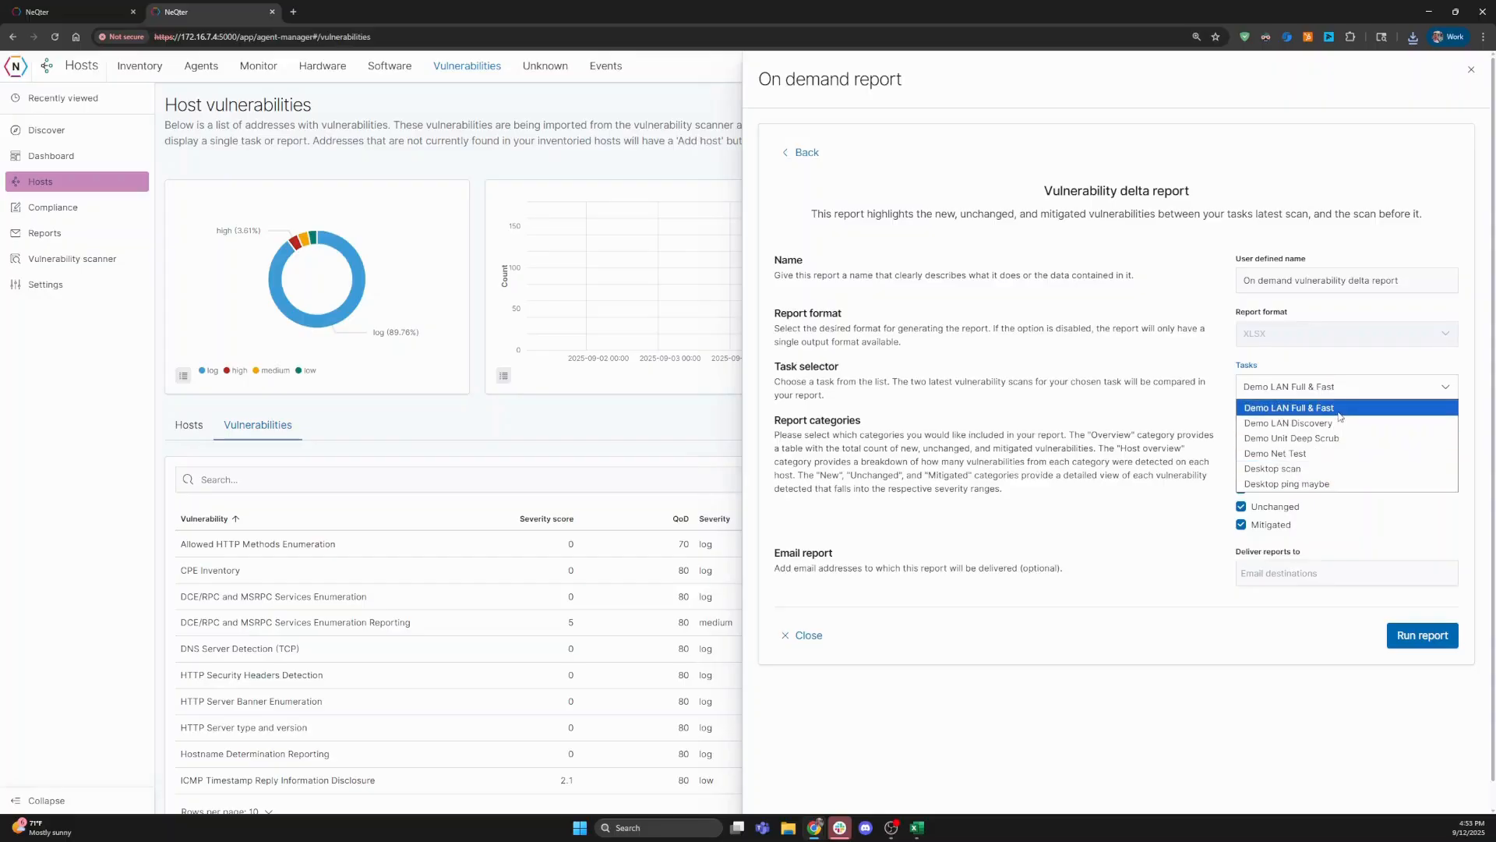
{"action": "left_click", "coordinate": [1207, 409]}
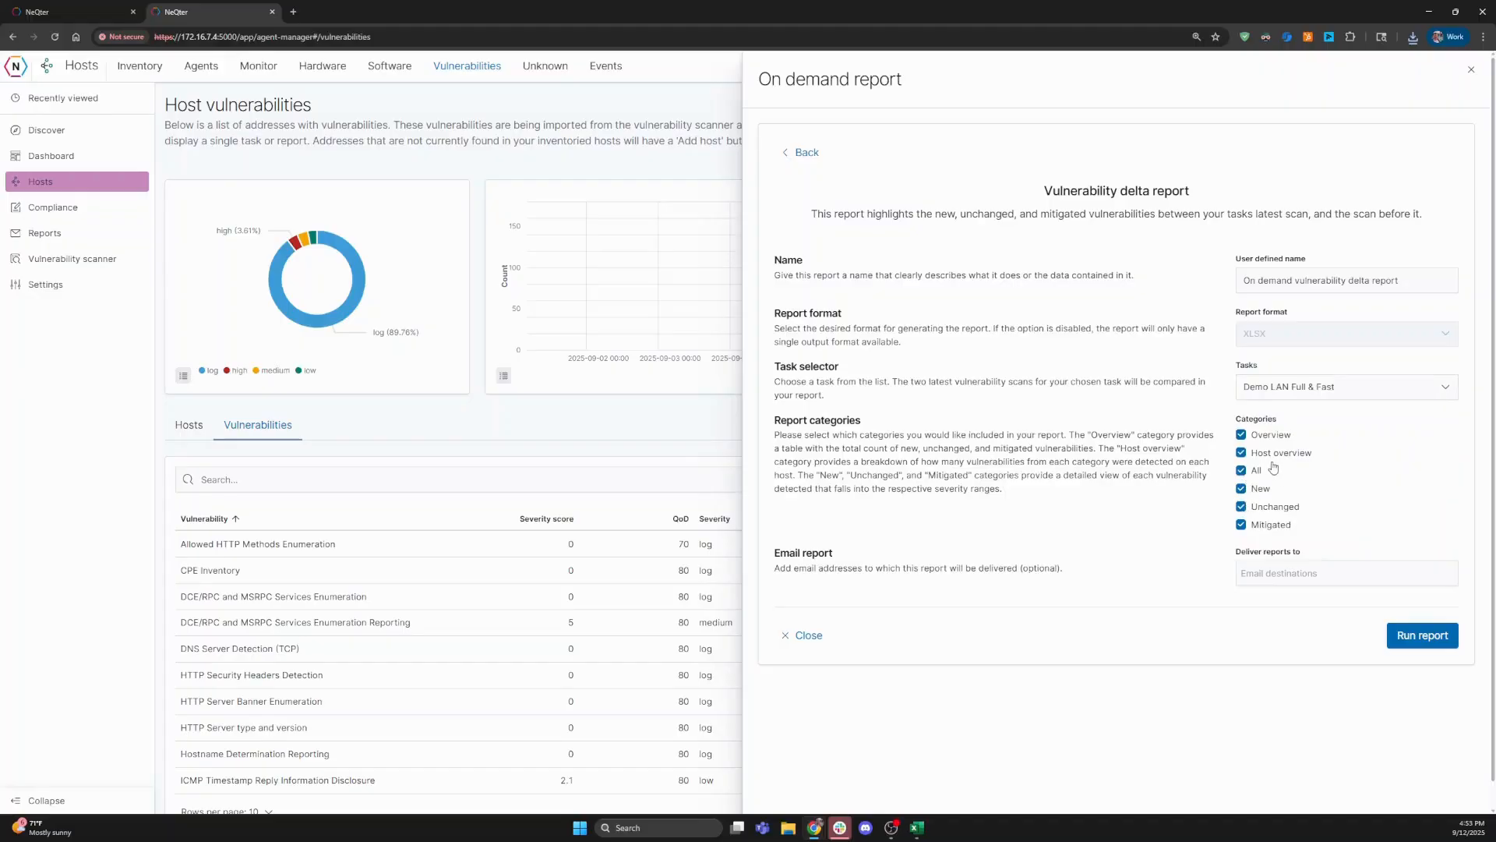
{"action": "left_click", "coordinate": [1474, 77]}
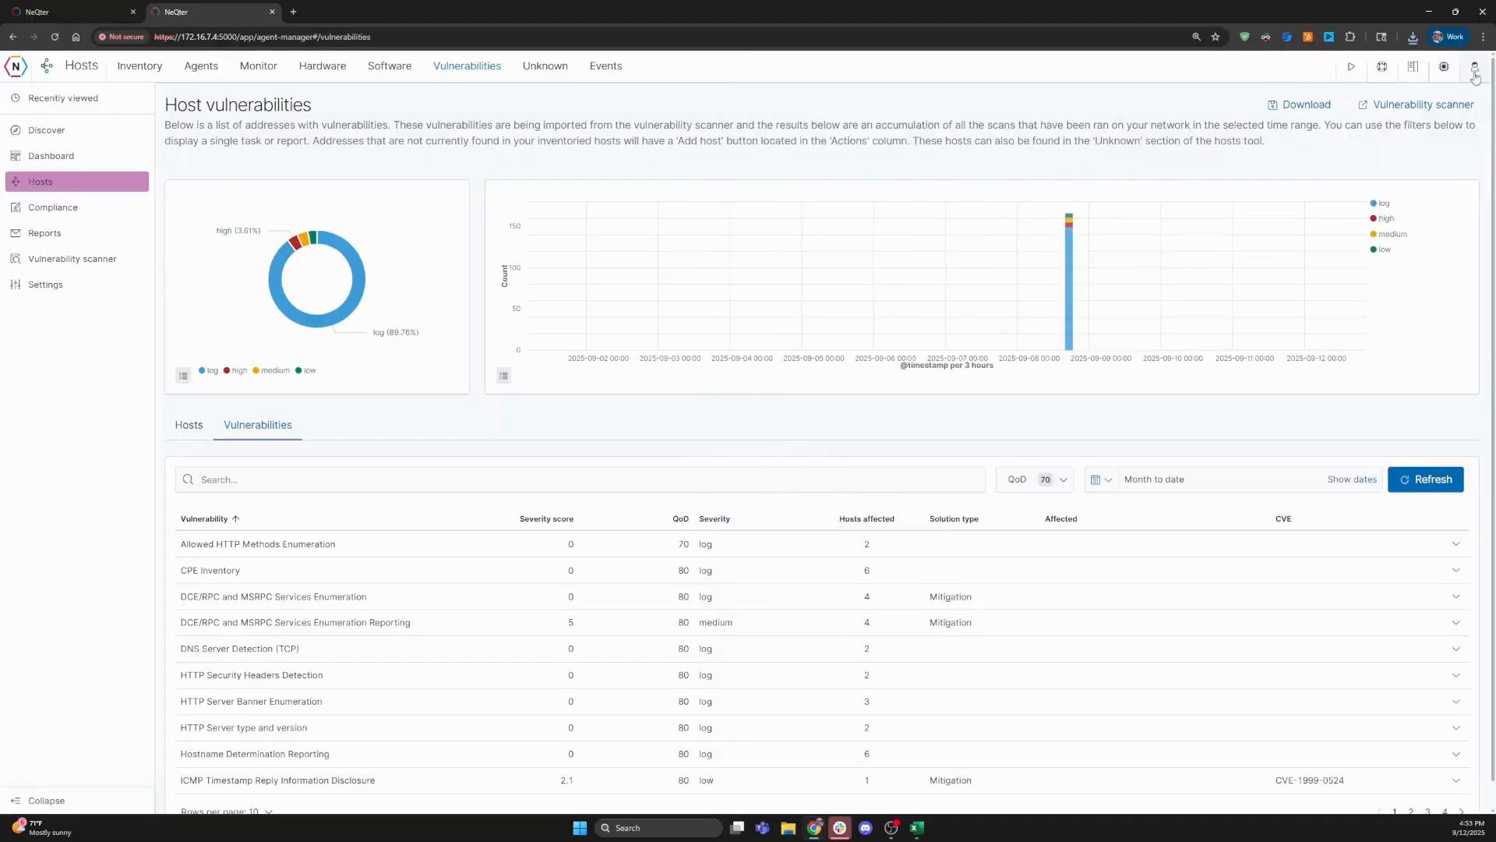
Step: Open the vulnerability scanner from the host vulnerabilities page and list all reports of the Demo LAN Full & Fast task
{"action": "scroll", "coordinate": [1035, 477], "scroll_direction": "down", "scroll_amount": 1}
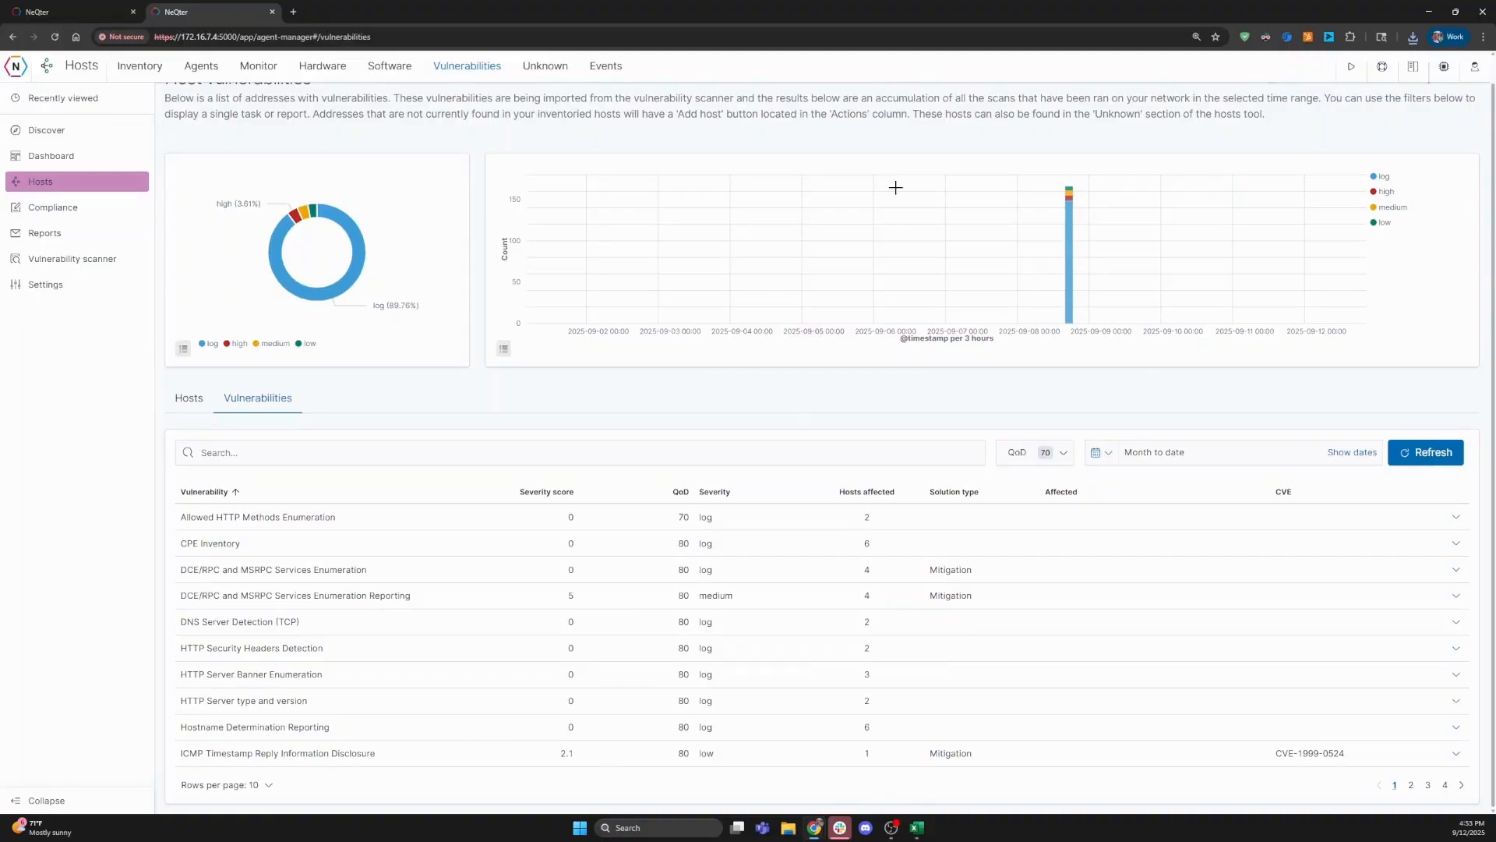
{"action": "scroll", "coordinate": [1353, 127], "scroll_direction": "up", "scroll_amount": 1}
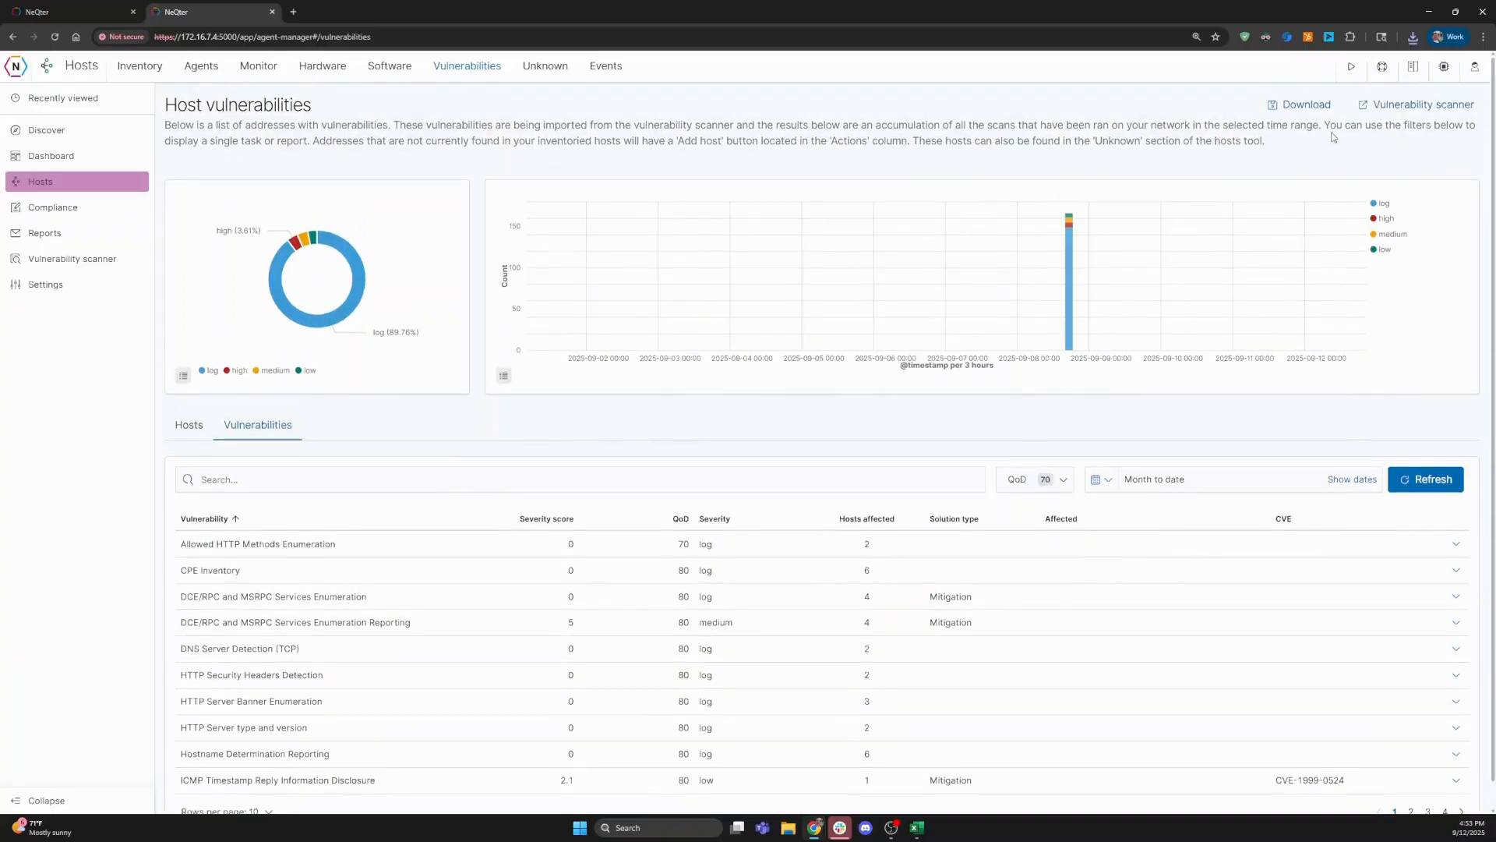
{"action": "left_click", "coordinate": [1388, 106]}
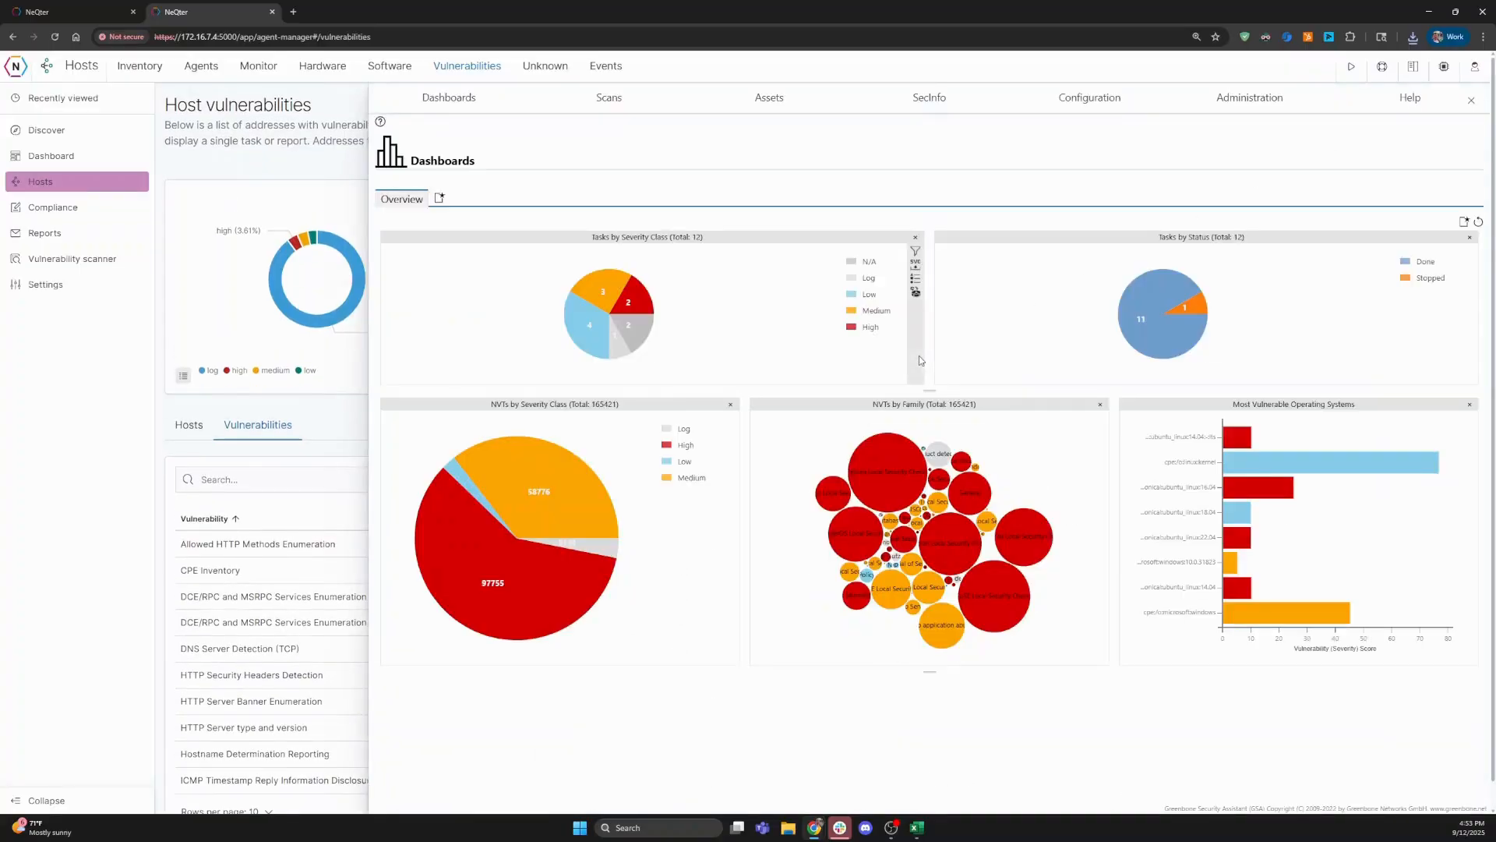
{"action": "mouse_move", "coordinate": [631, 105]}
{"action": "left_click", "coordinate": [546, 121]}
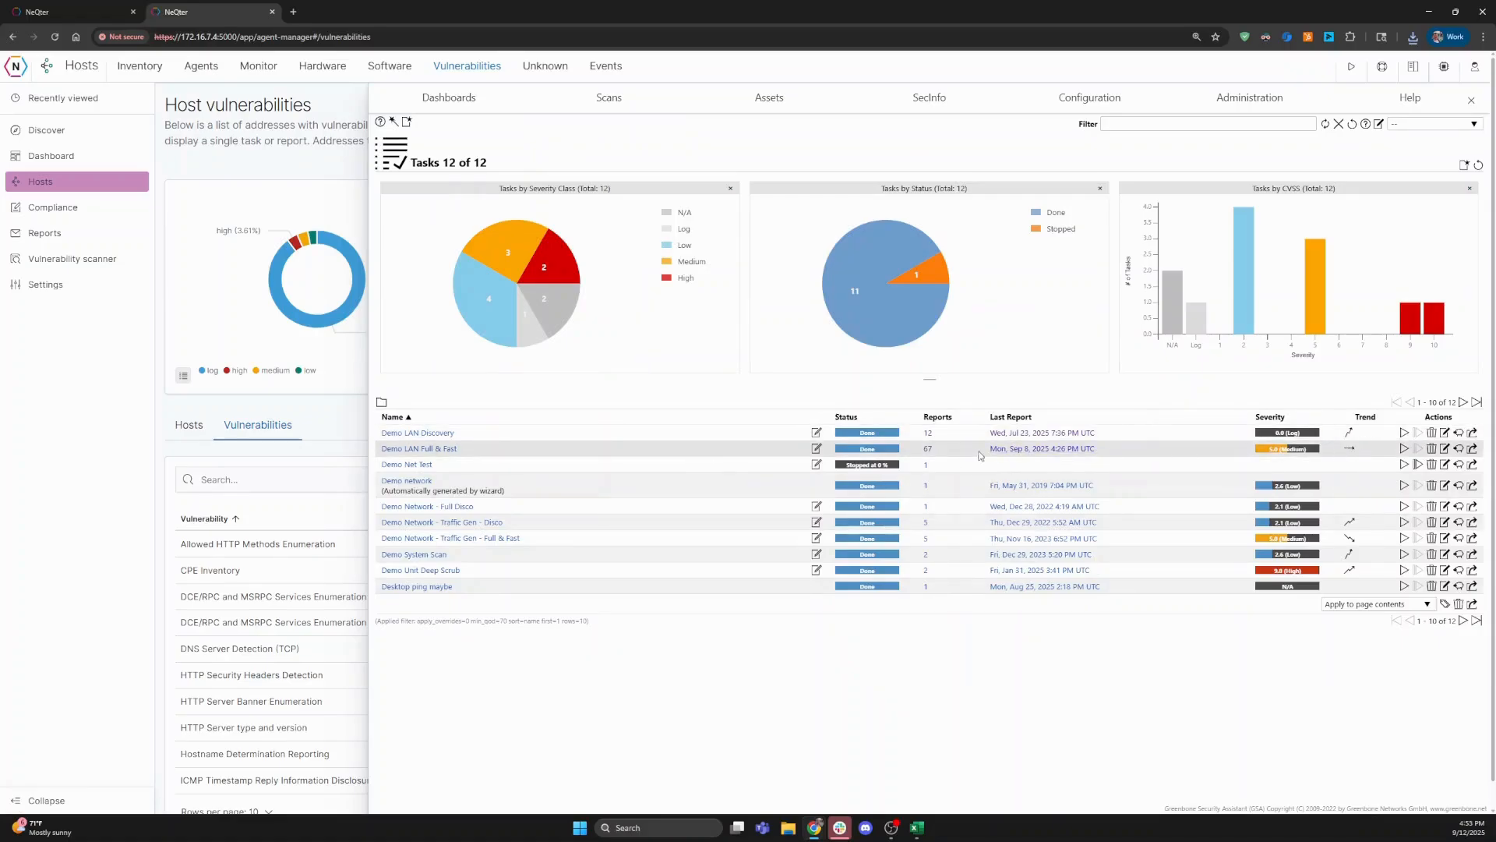
{"action": "left_click", "coordinate": [928, 448]}
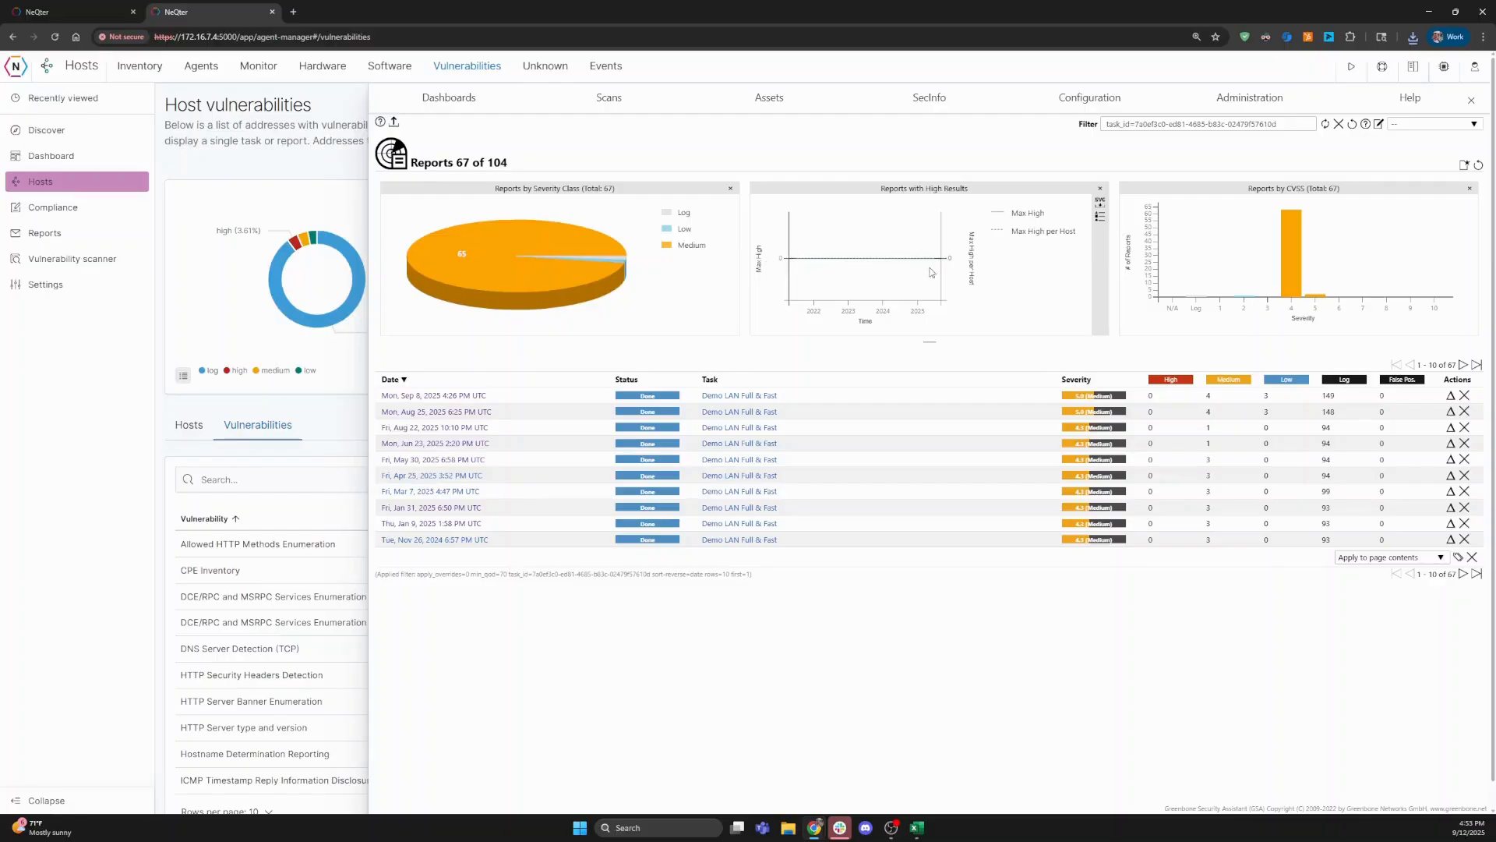
{"action": "mouse_move", "coordinate": [581, 233]}
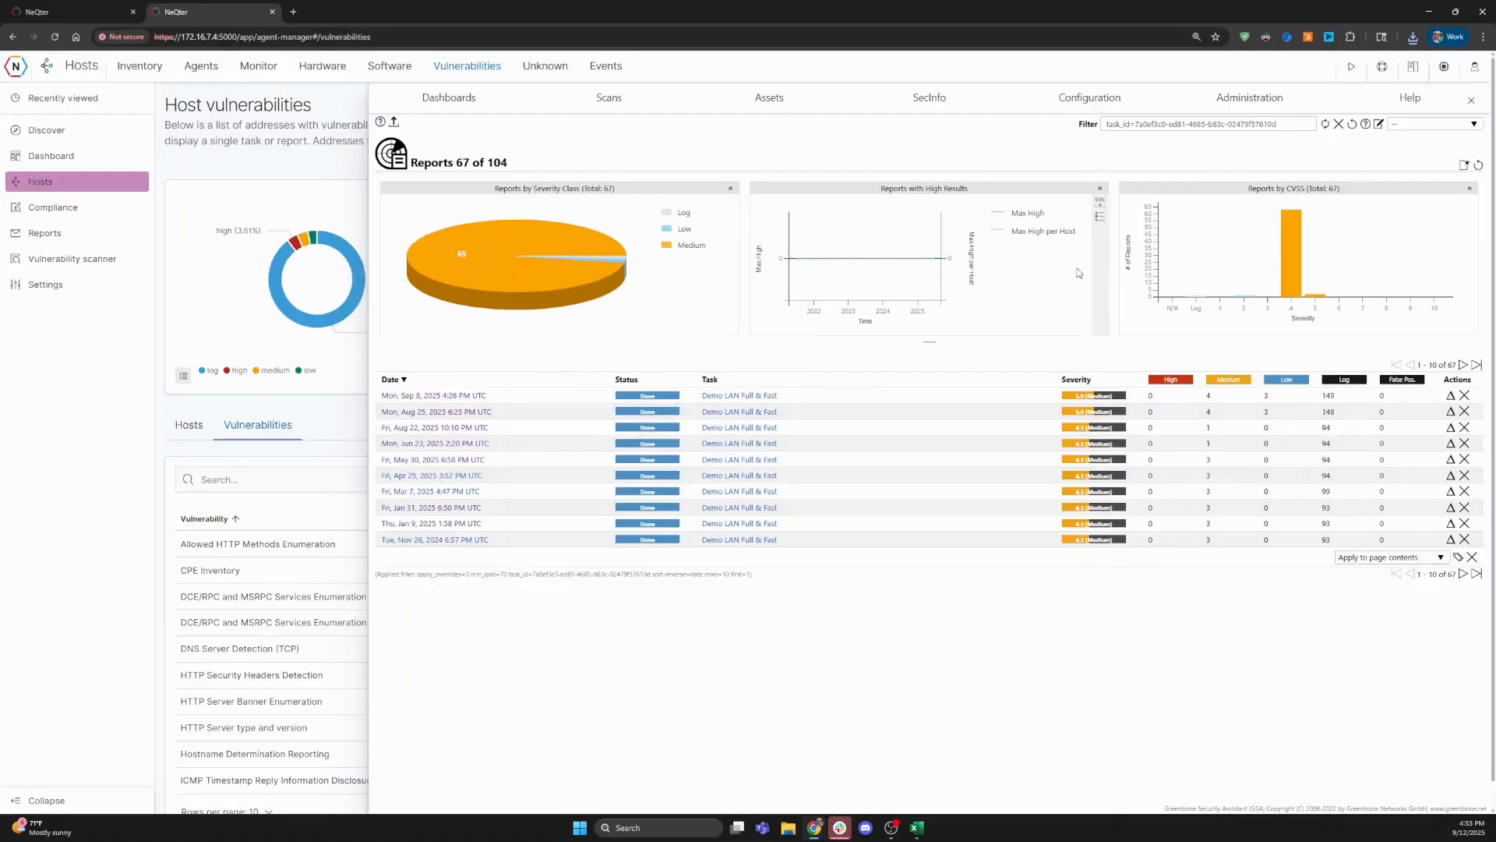
Step: Compare the Aug 25, 2025 report with the Aug 22, 2025 report and view the delta results
{"action": "left_click", "coordinate": [1451, 398]}
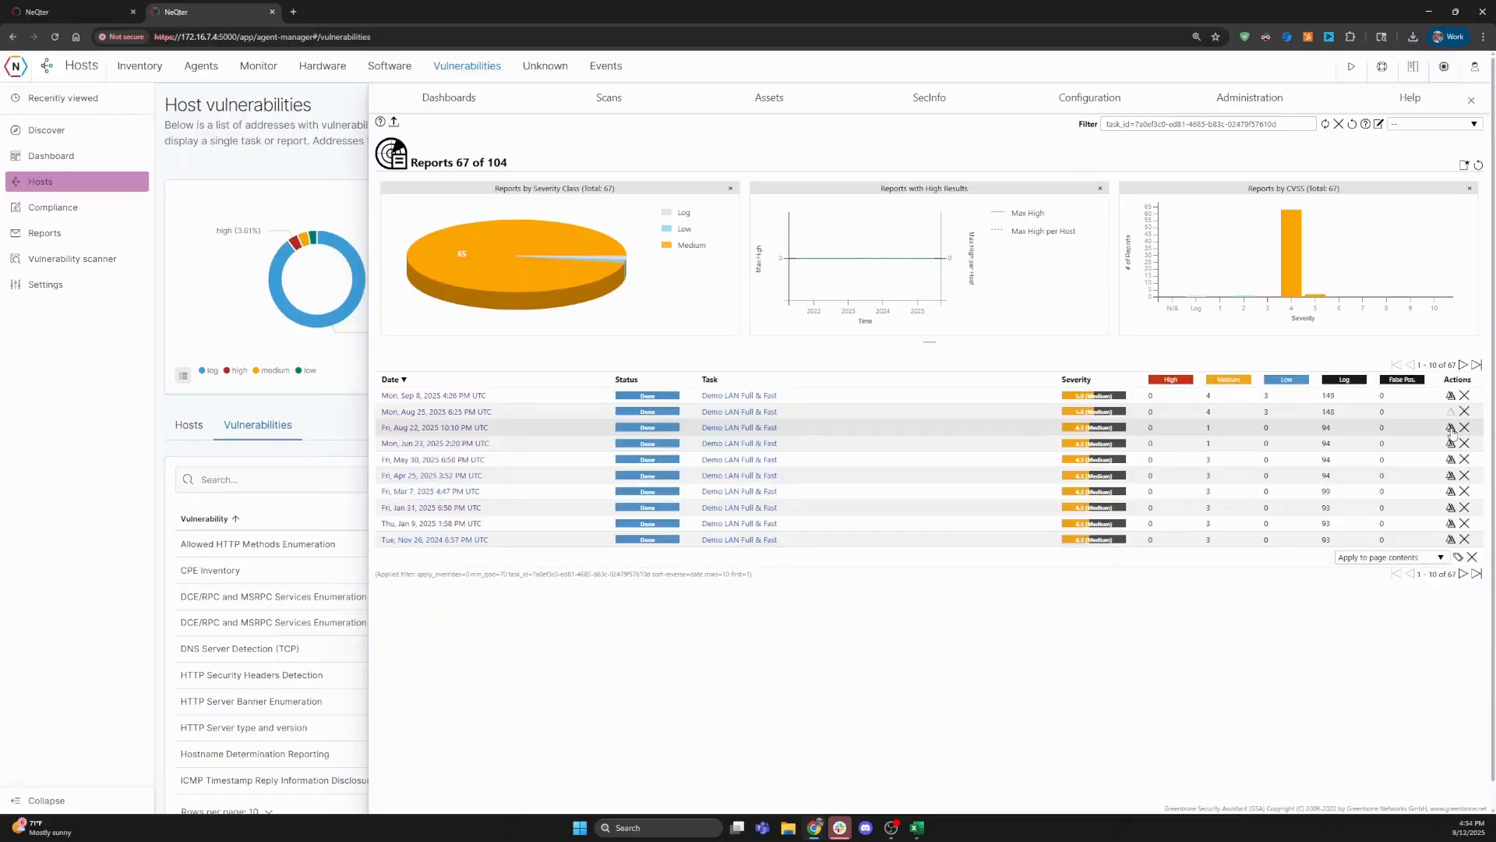
{"action": "left_click", "coordinate": [1451, 427]}
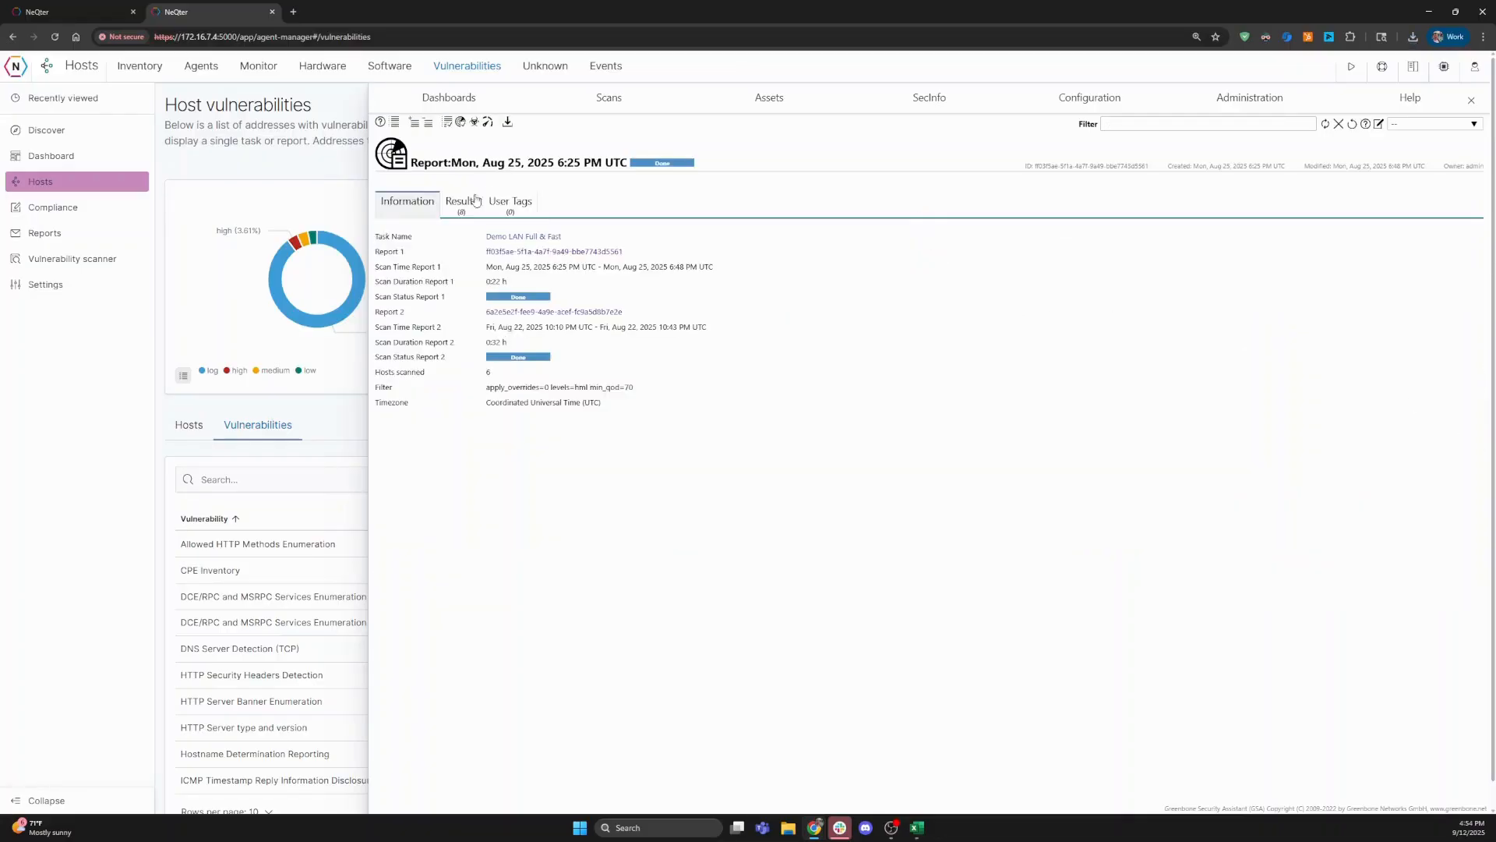
{"action": "left_click", "coordinate": [461, 204]}
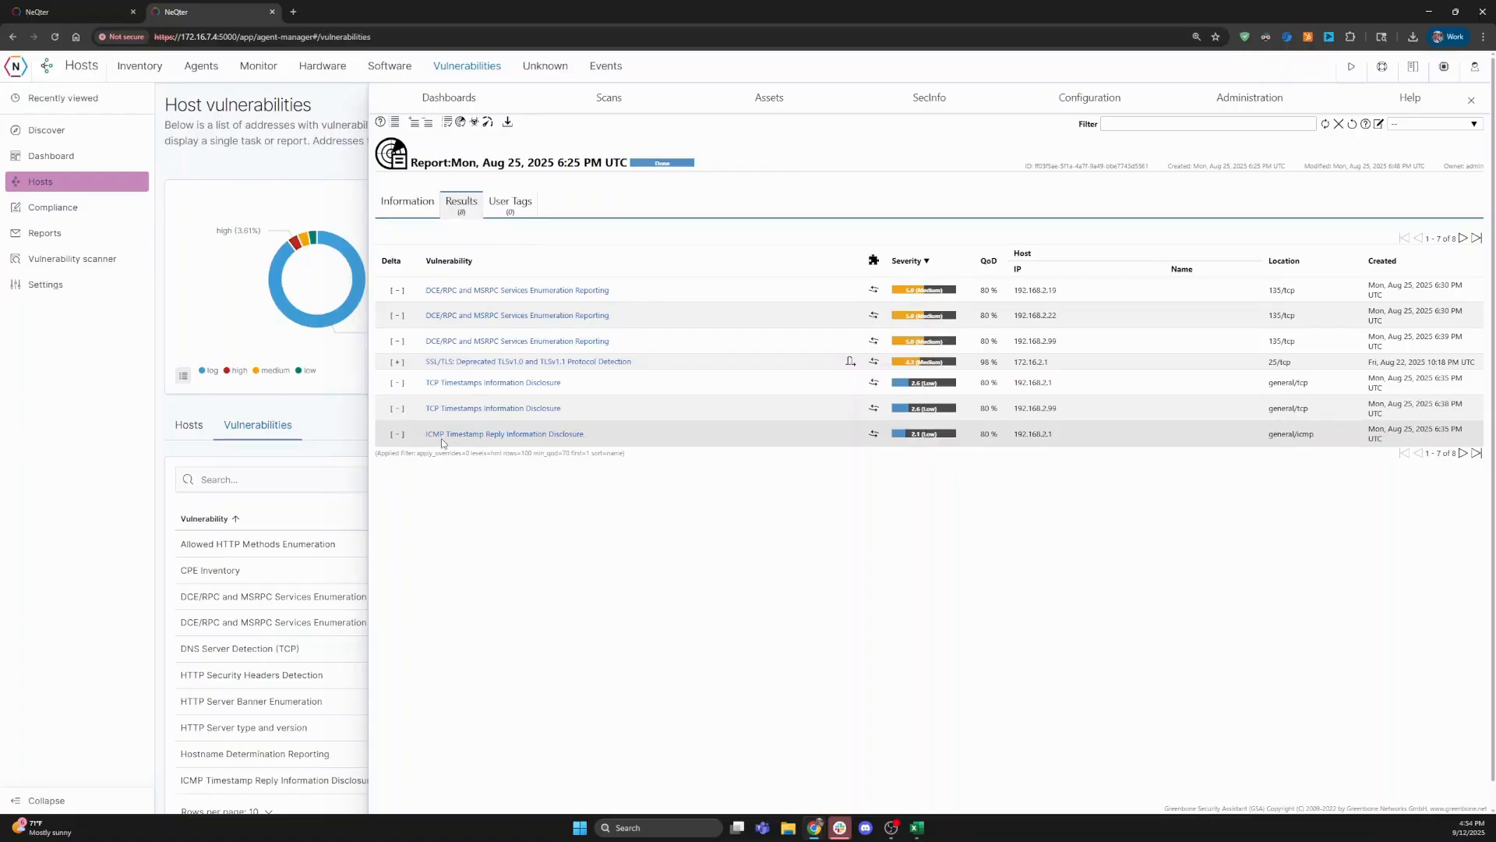
Step: Close the vulnerability scanner report and view the system, network and open port details of unknown host 192.168.2.50
{"action": "left_click", "coordinate": [1471, 103]}
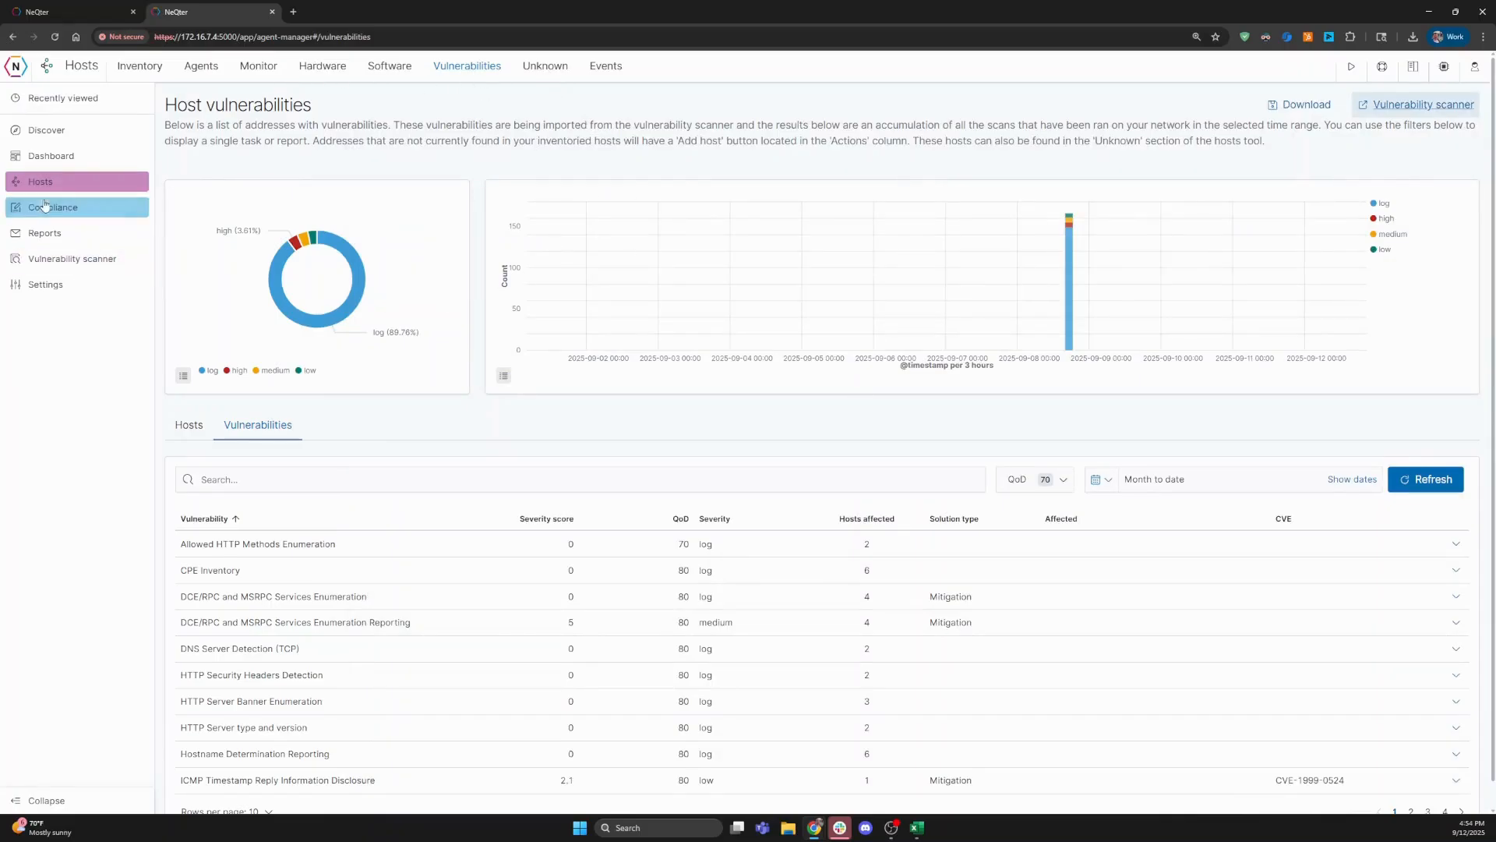
{"action": "left_click", "coordinate": [550, 68]}
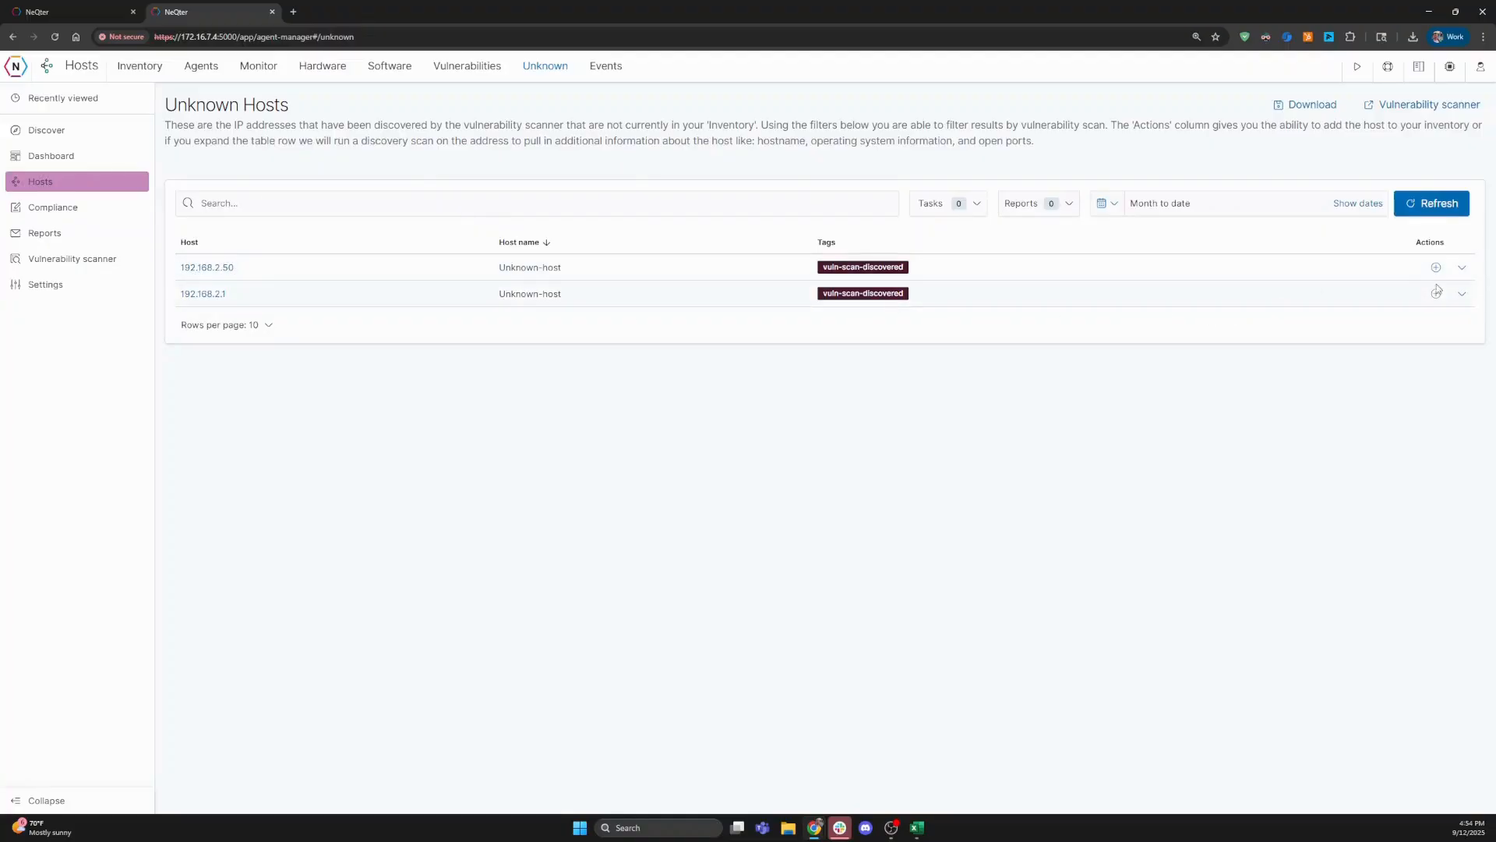
{"action": "left_click", "coordinate": [1461, 269]}
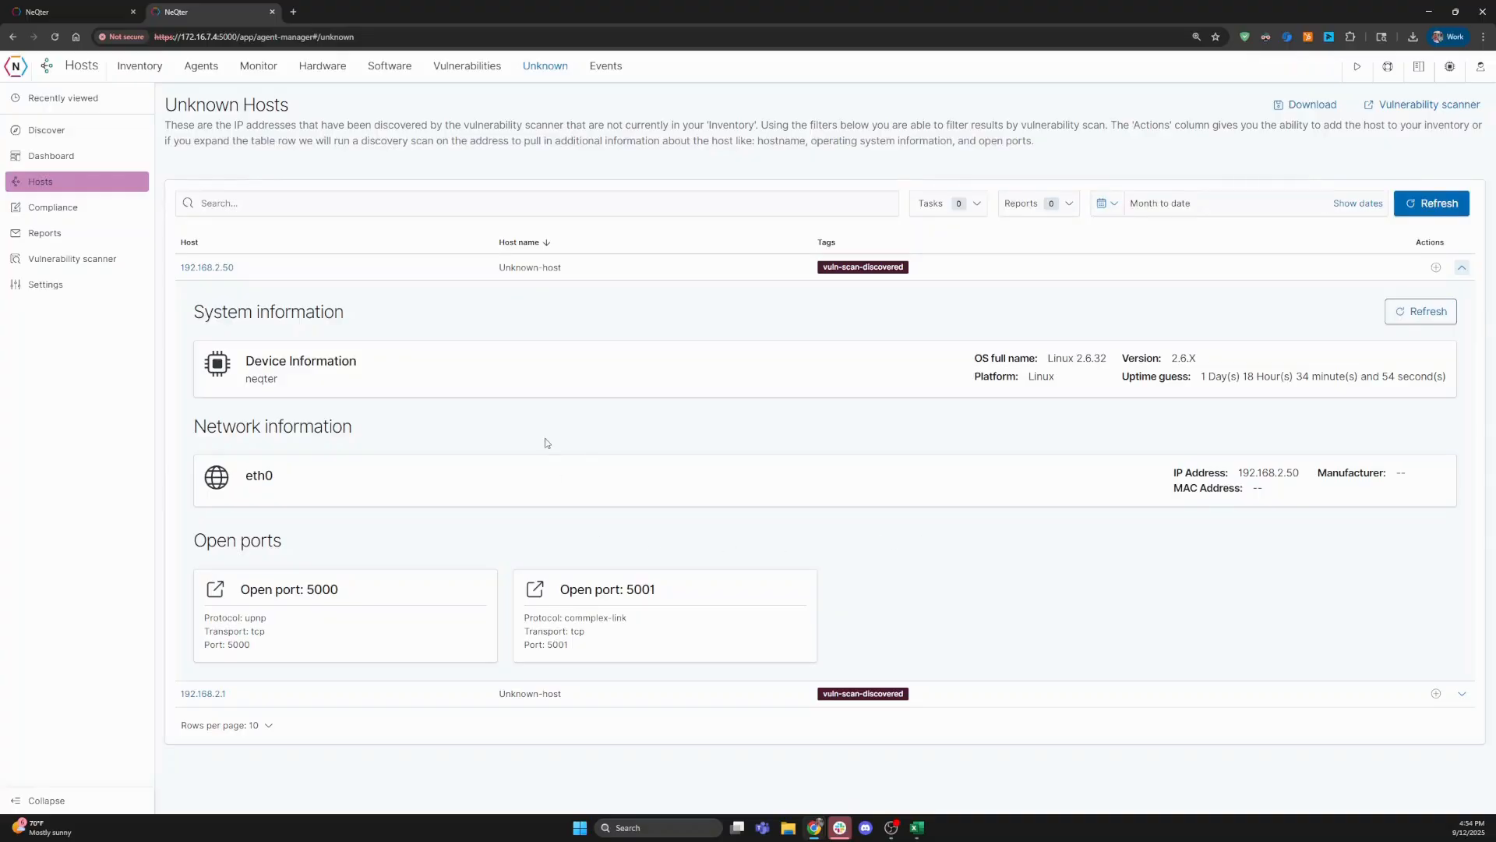
Step: Search the host events for "software", view the details of the first matching event, and collapse them again
{"action": "left_click", "coordinate": [604, 74]}
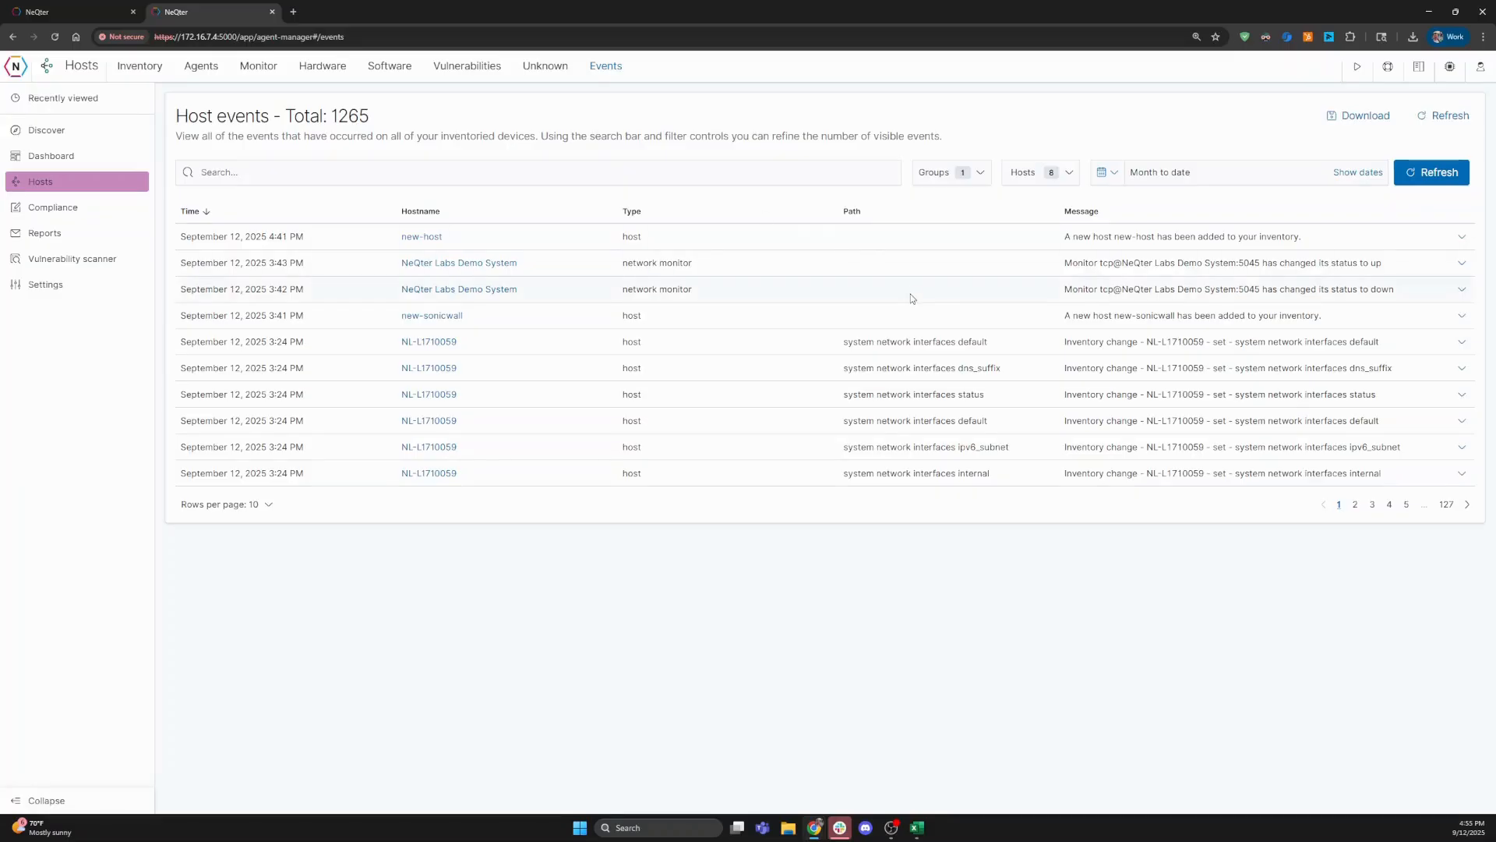
{"action": "left_click", "coordinate": [360, 171]}
{"action": "type", "text": "software"}
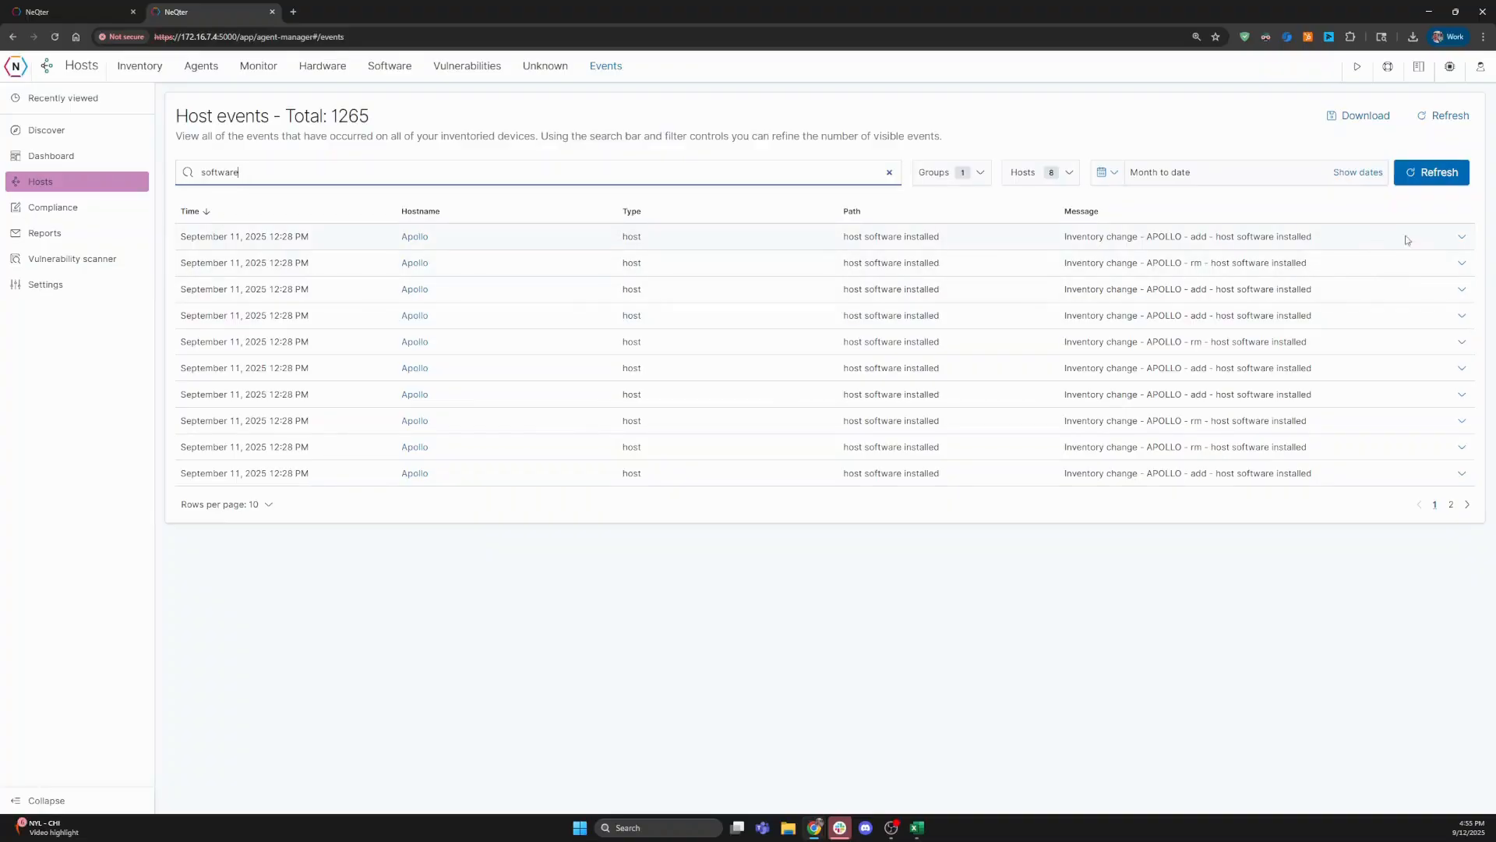
{"action": "left_click", "coordinate": [1461, 237]}
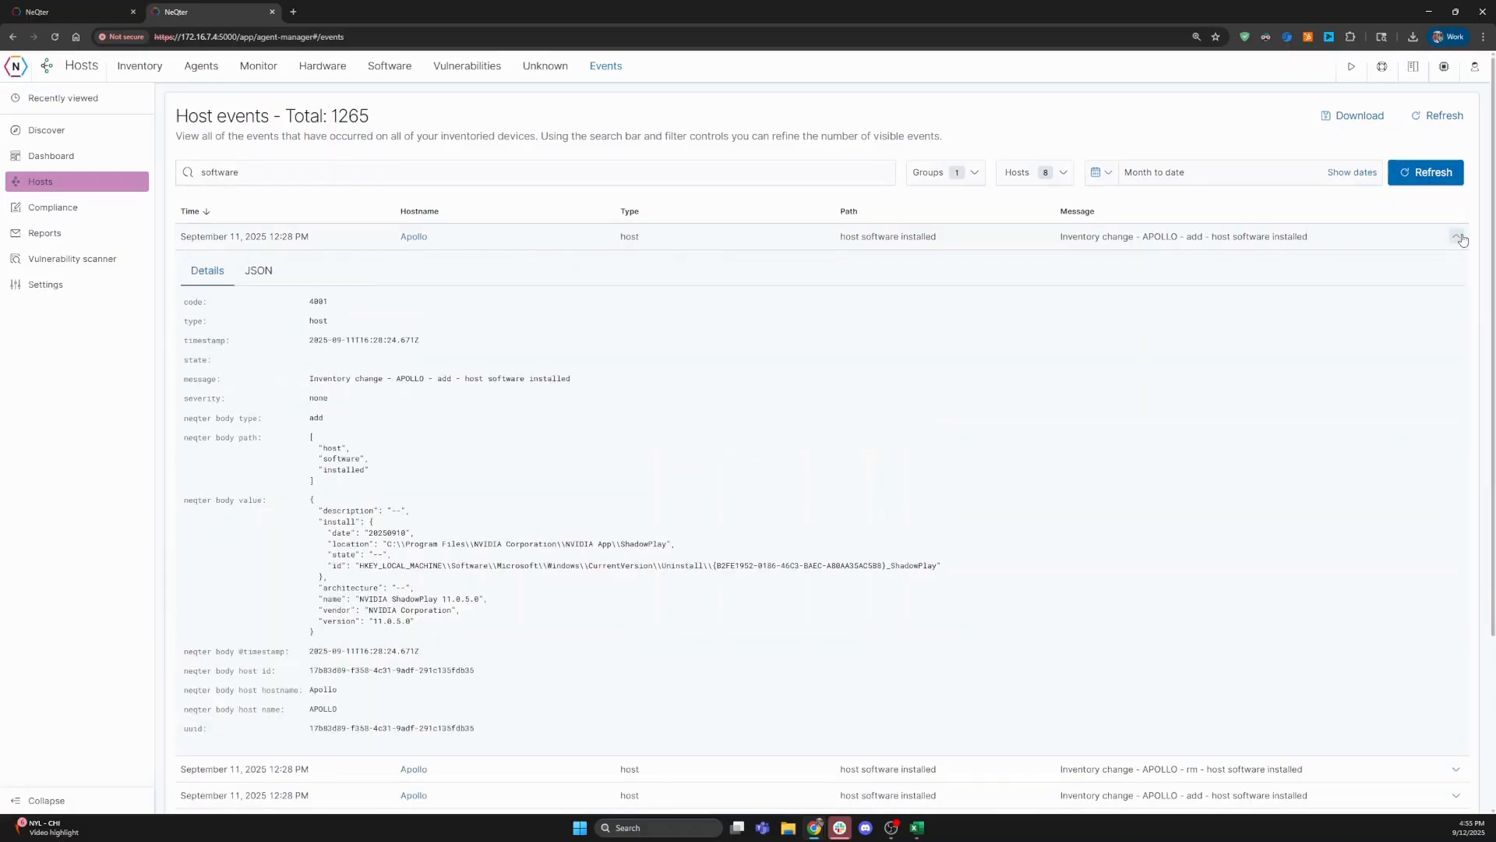
{"action": "left_click", "coordinate": [1461, 238]}
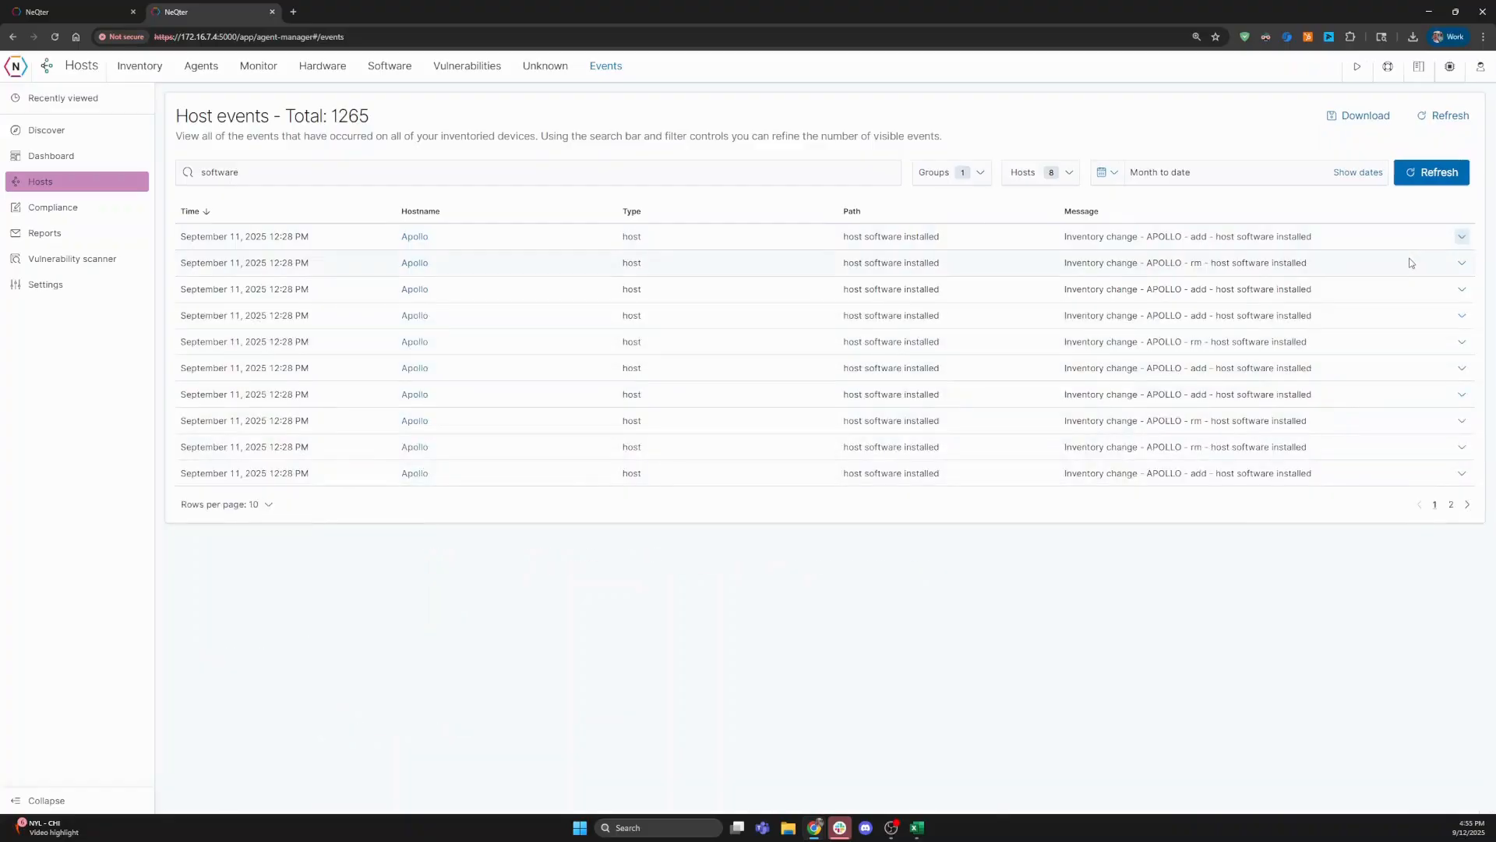